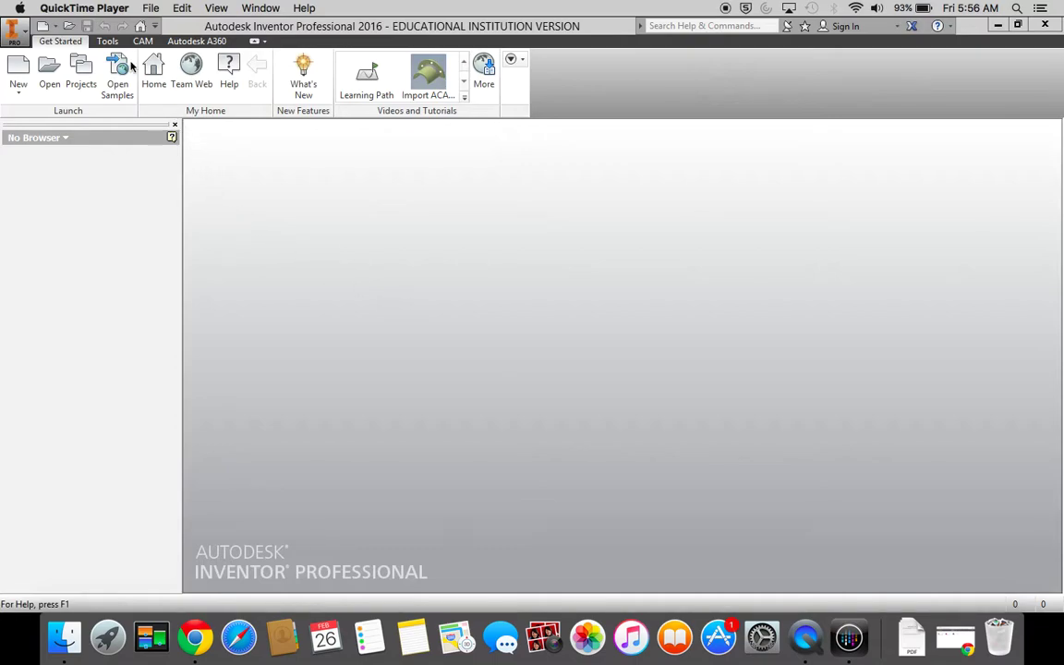
Create a new assembly from the Standard.iam template and open the Place Component file list
left_click(43, 26)
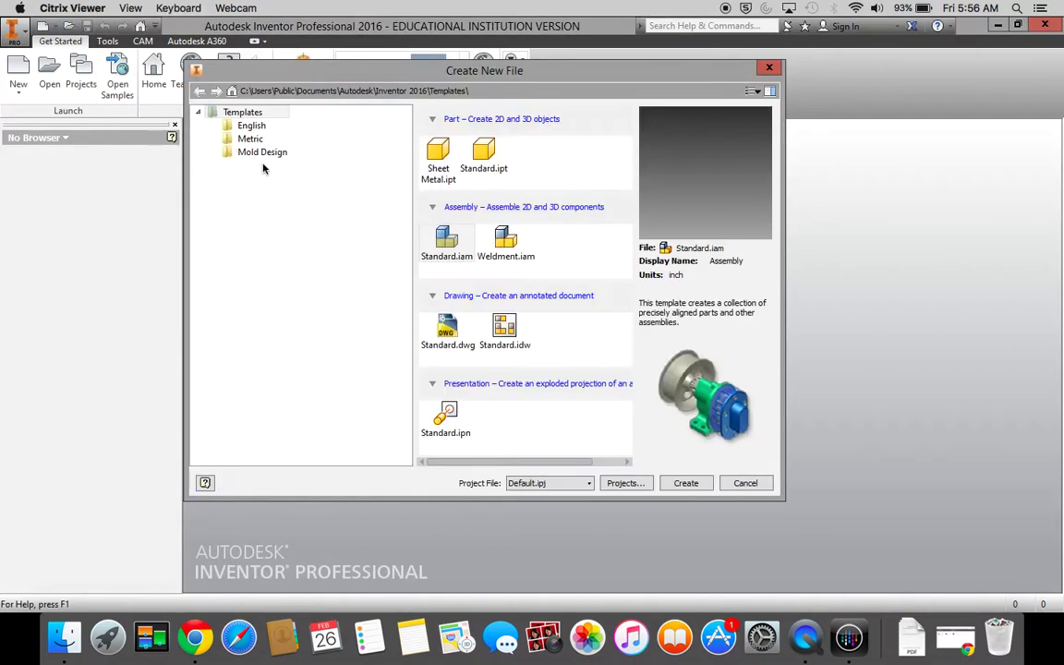
left_click(447, 242)
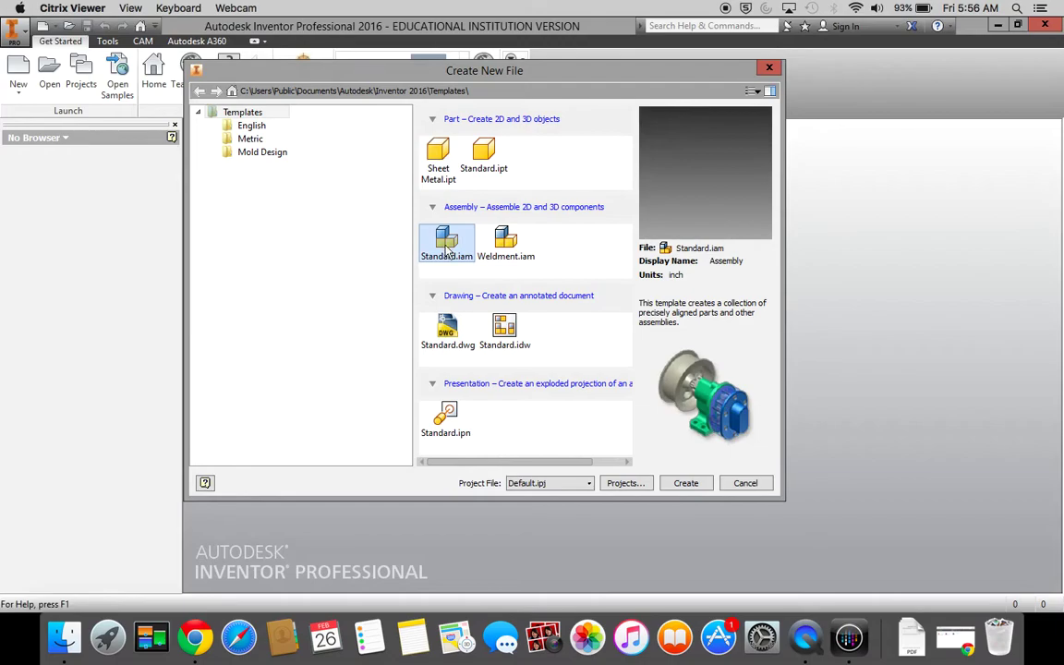
left_click(685, 483)
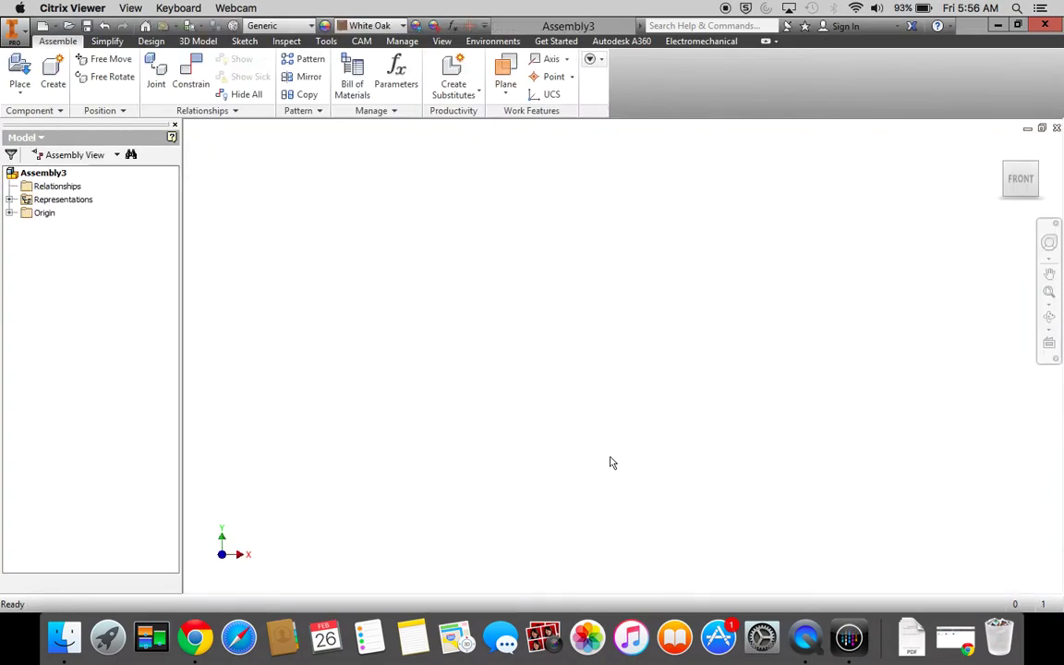
left_click(18, 96)
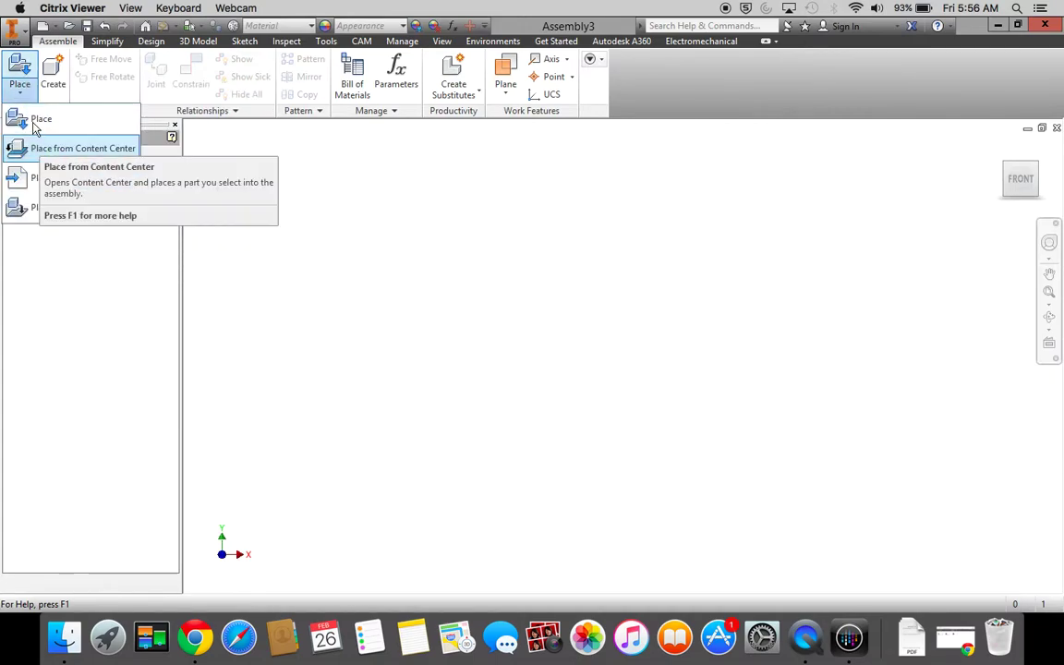
left_click(29, 74)
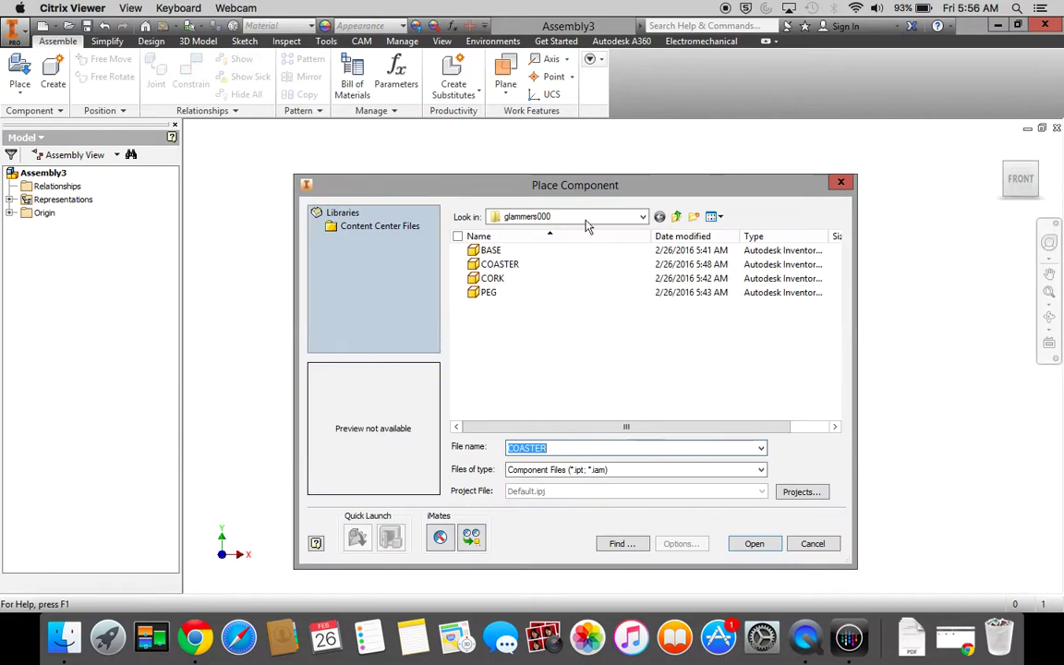
Place one BASE part, BASE:1, into the assembly
left_click(490, 251)
left_click(754, 543)
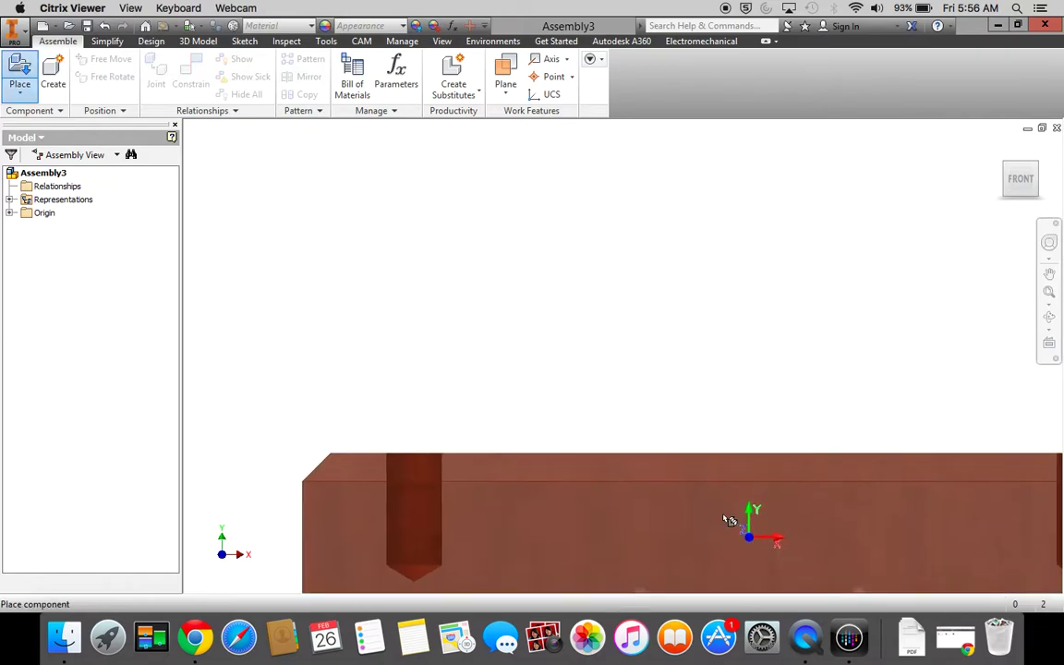
left_click(637, 386)
key("Escape")
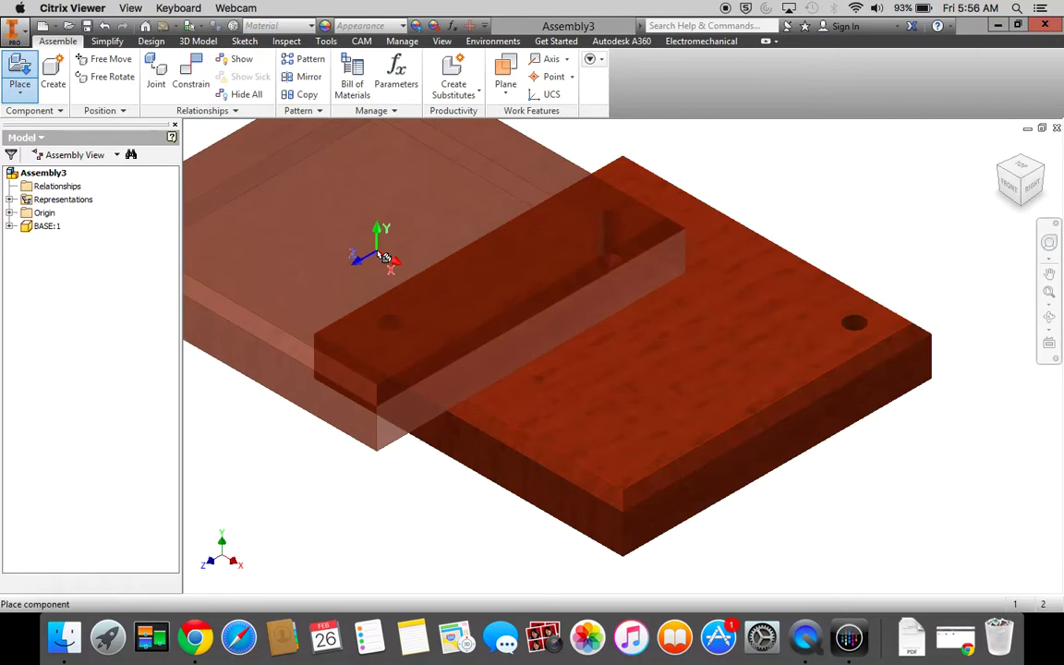
key("Escape")
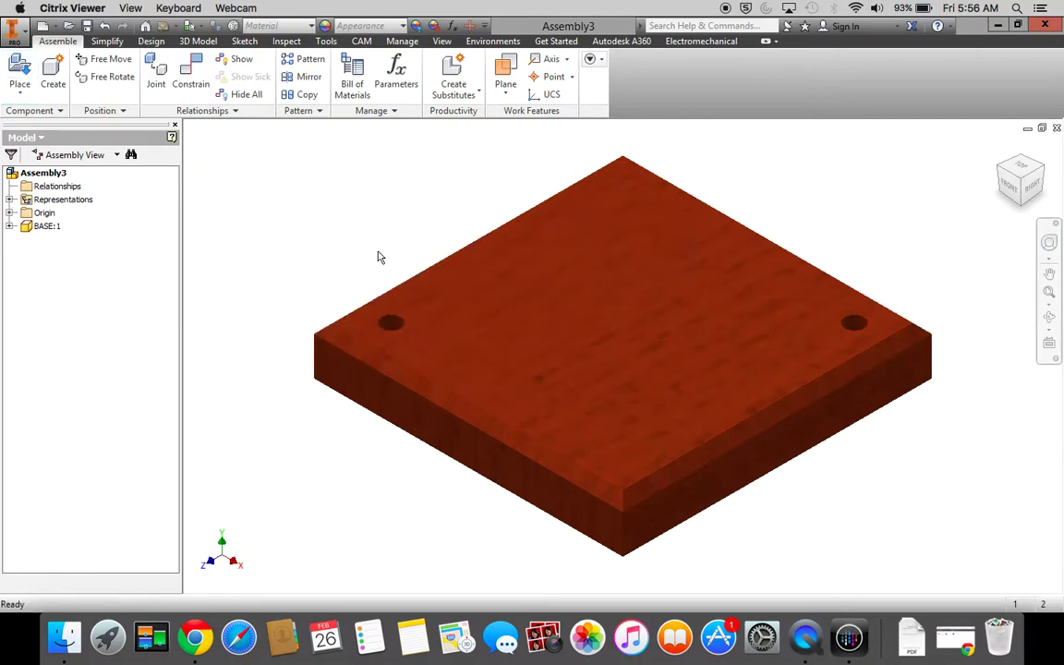
Ground BASE:1 so it cannot move, and reopen the Place Component dialog
left_click(29, 232)
right_click(29, 233)
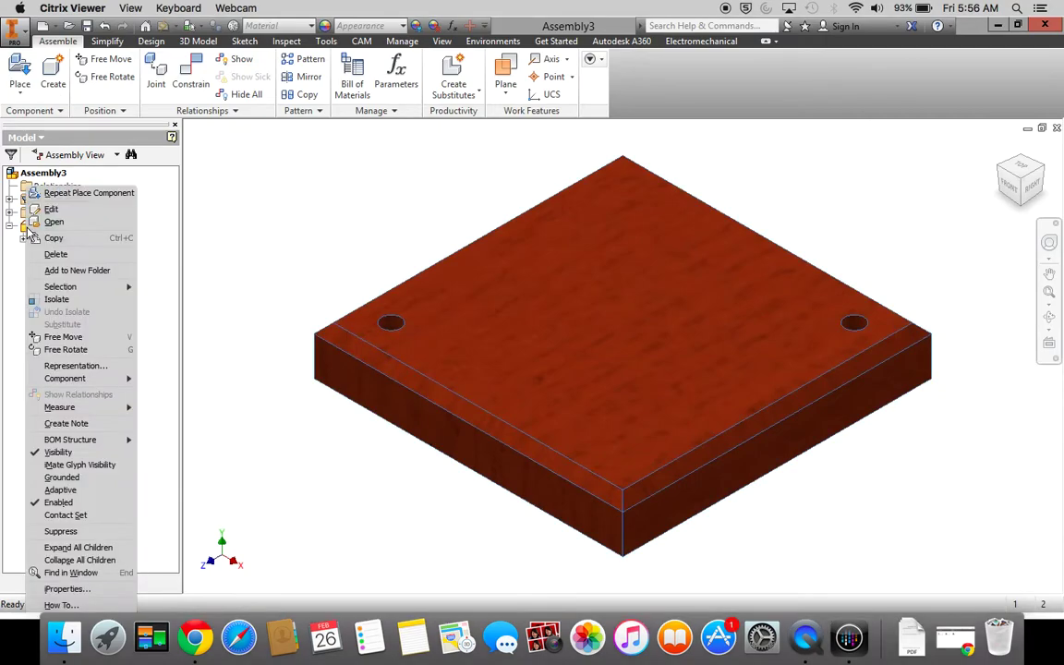
left_click(62, 478)
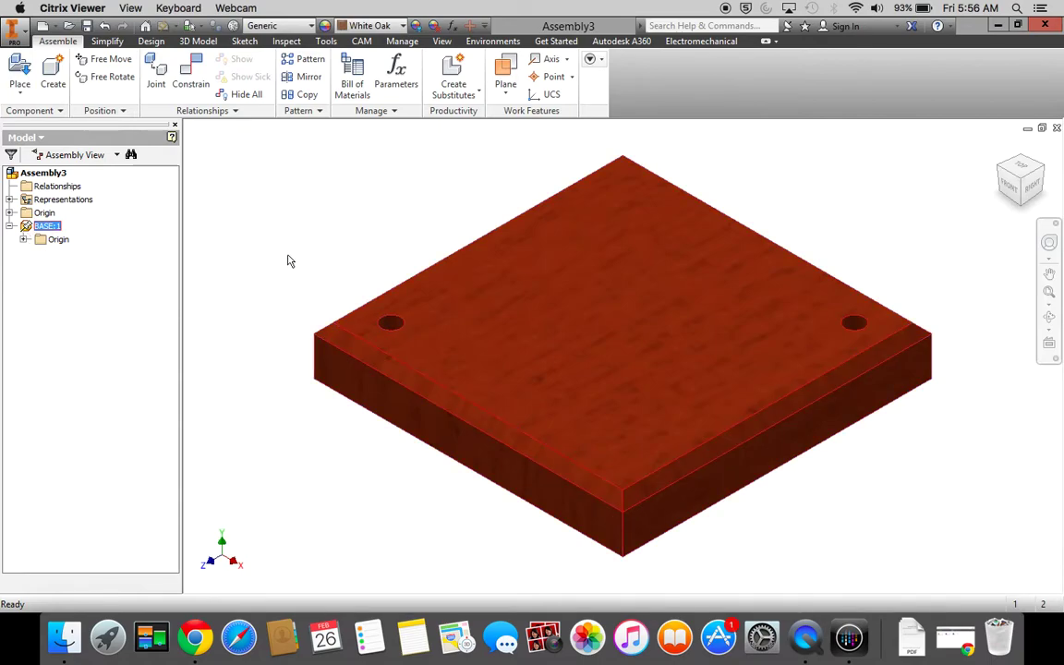
left_click(21, 68)
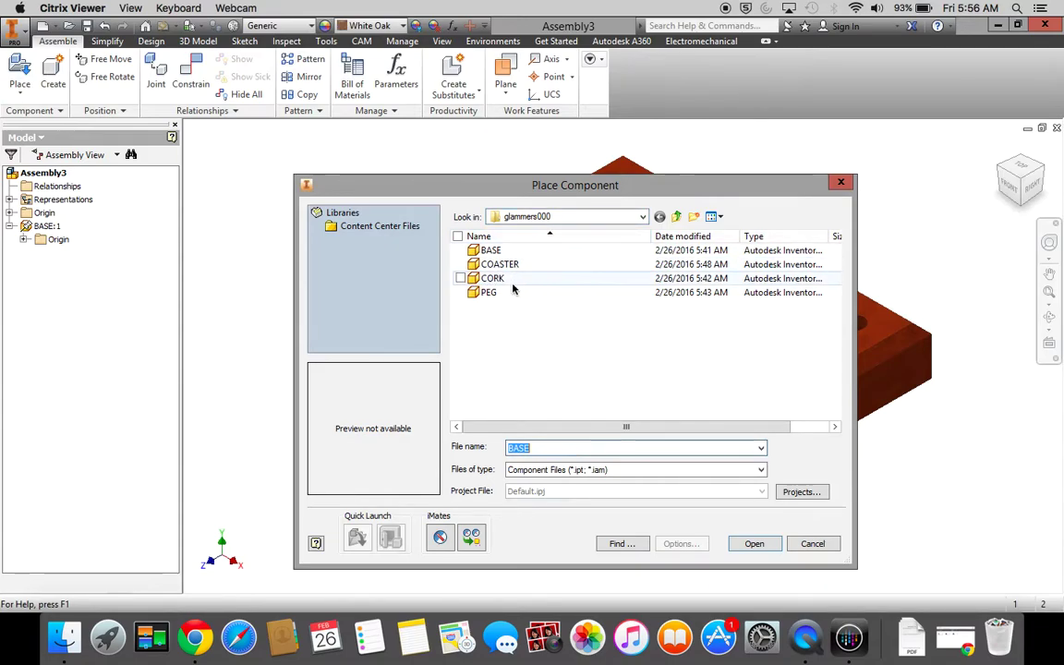
Place two PEG parts, PEG:1 and PEG:2, loose beside the base
left_click(482, 292)
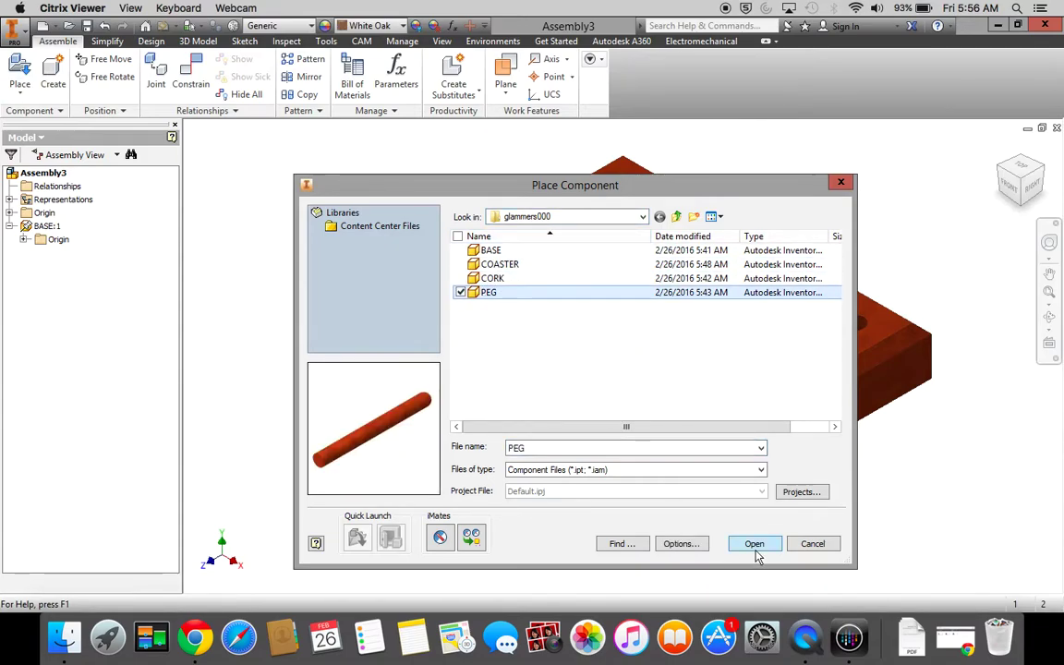
left_click(754, 544)
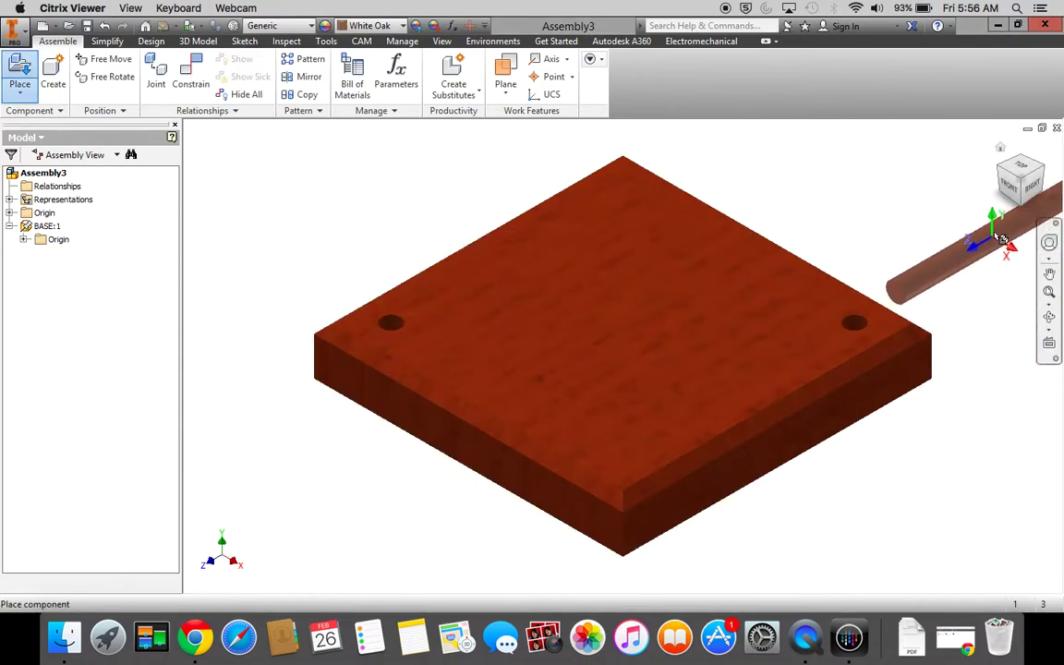
left_click(981, 233)
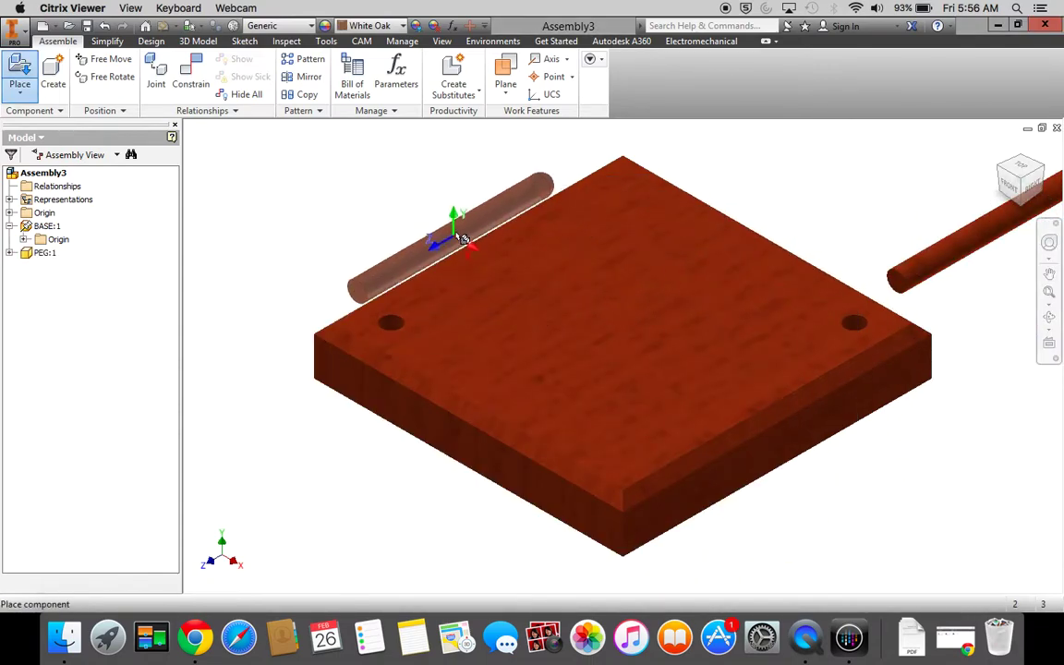
left_click(436, 230)
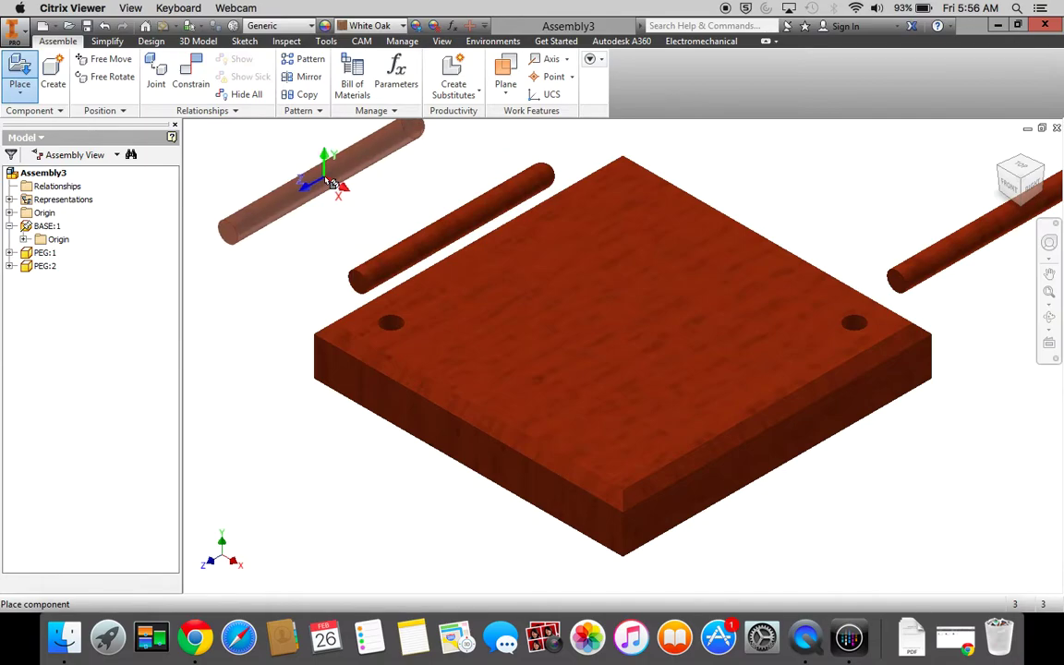
key("Escape")
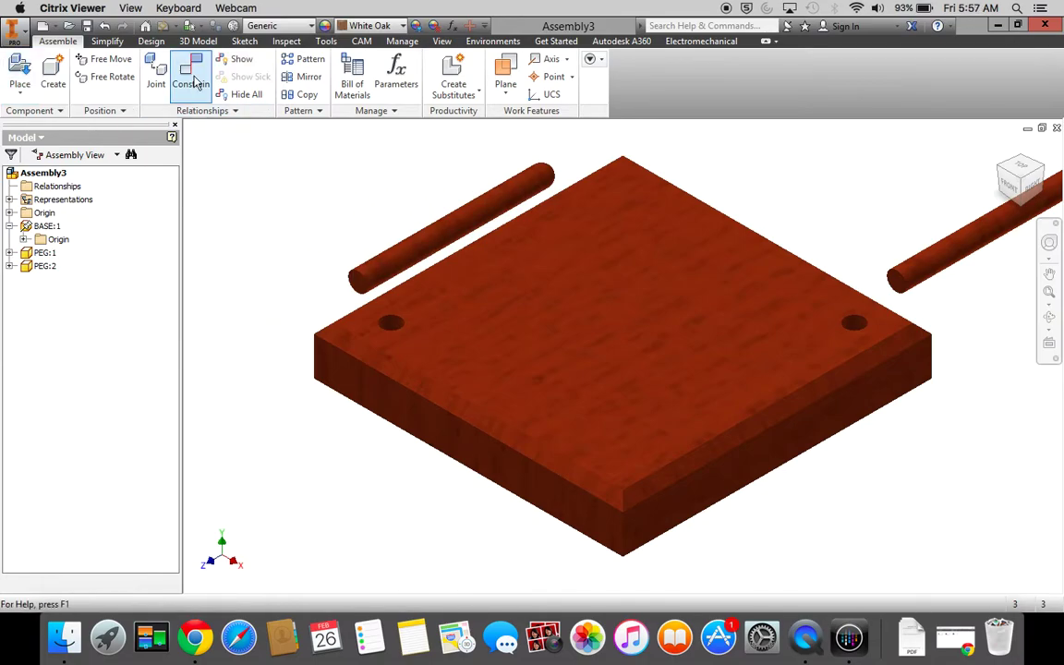
Insert the first peg into the base's left hole with a -0.5 in offset
left_click(193, 81)
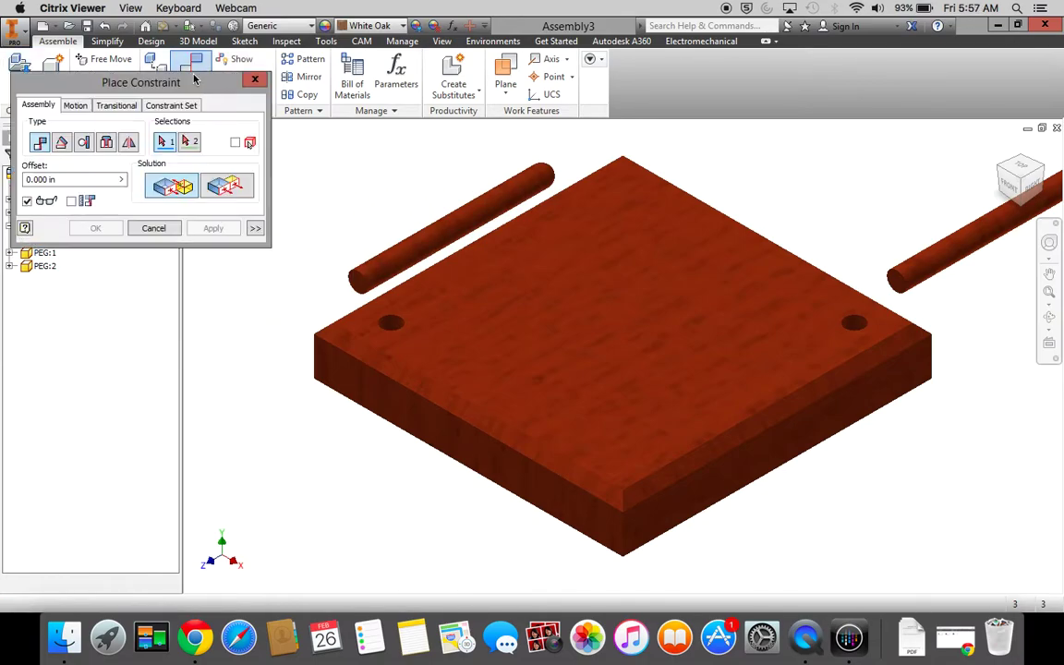
left_click(106, 148)
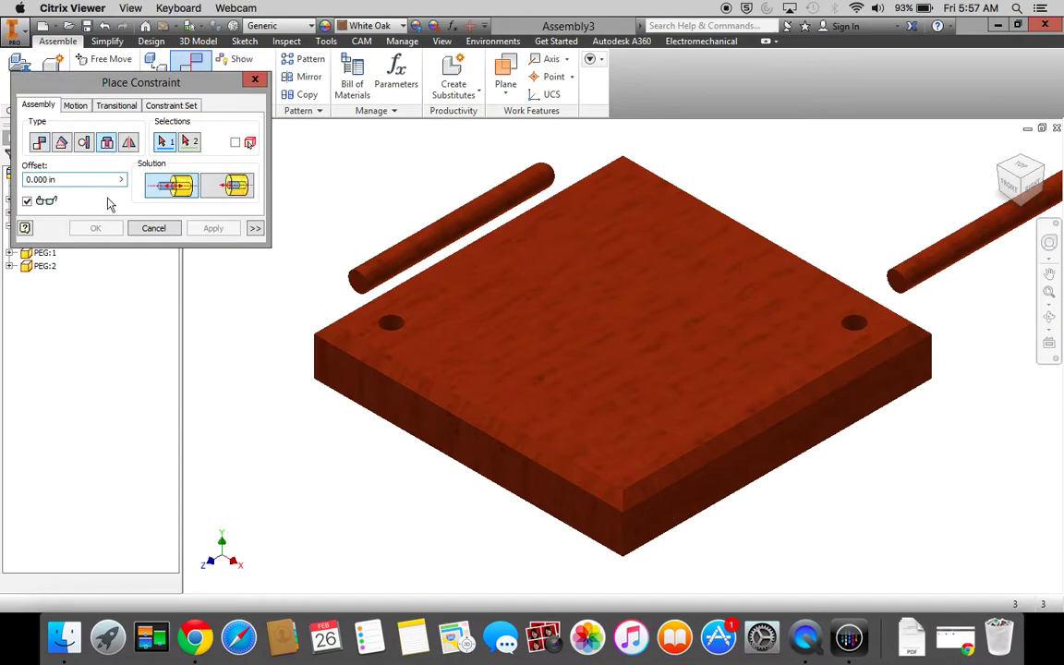
left_click(368, 275)
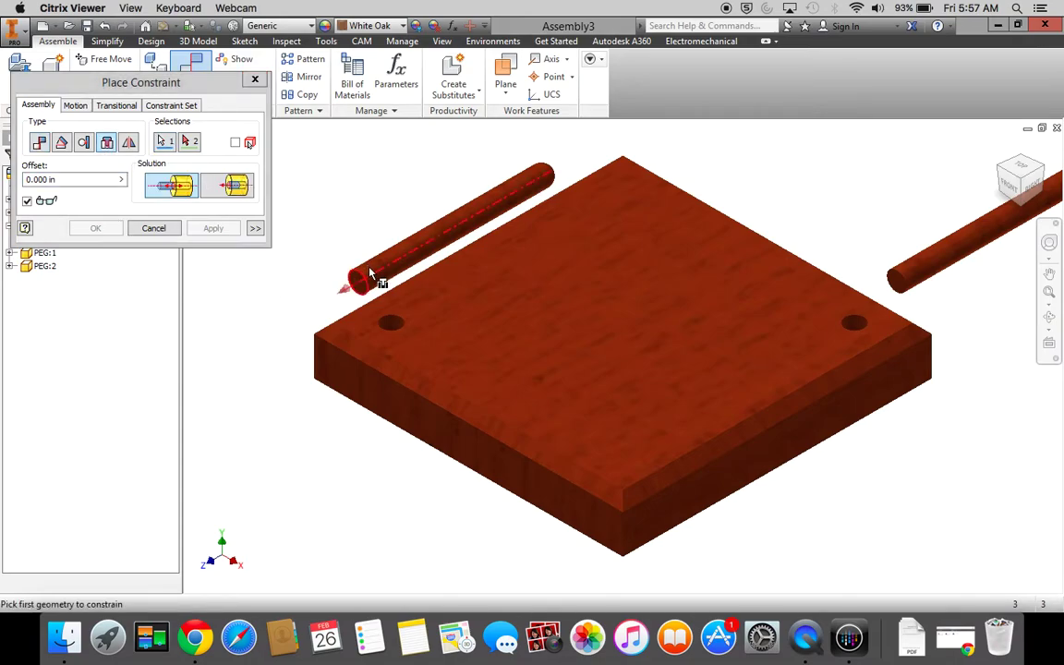
left_click(392, 323)
left_click(74, 180)
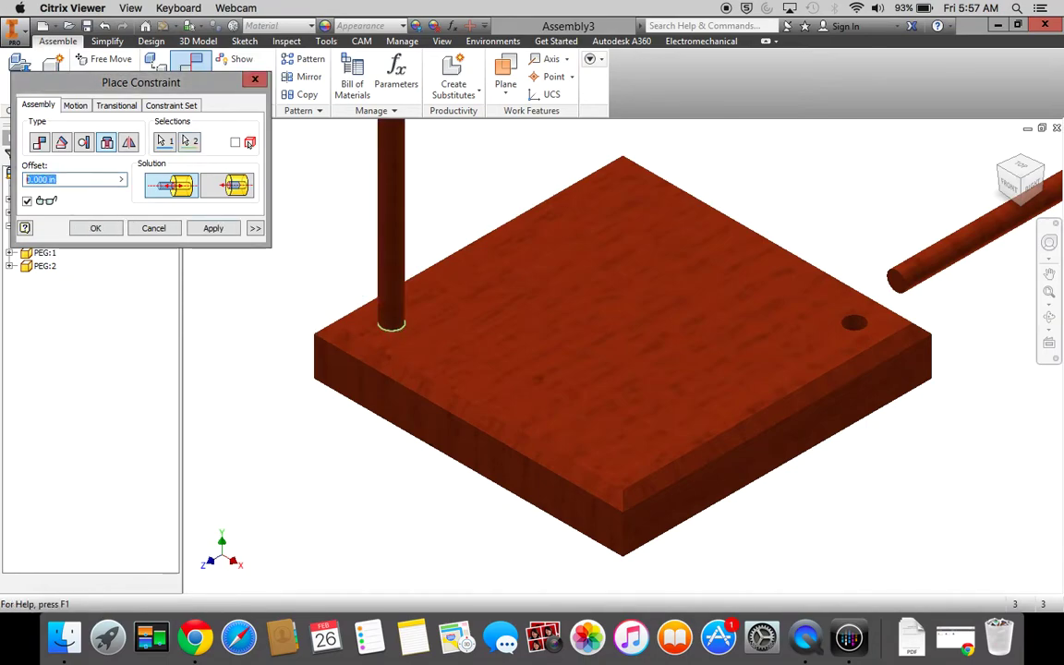
type("-.5")
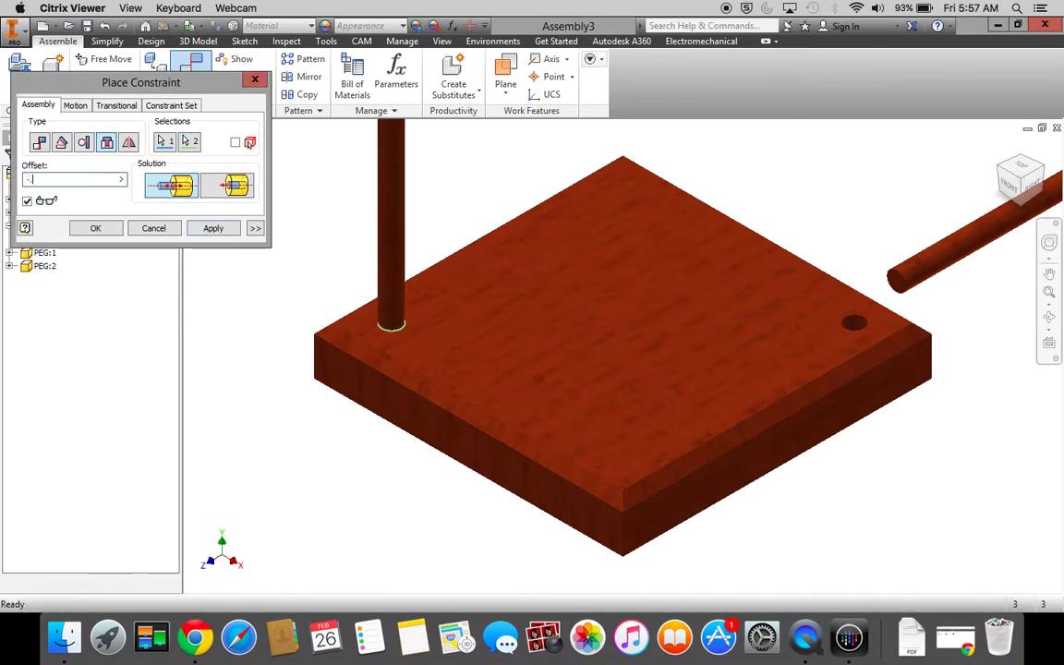
left_click(210, 230)
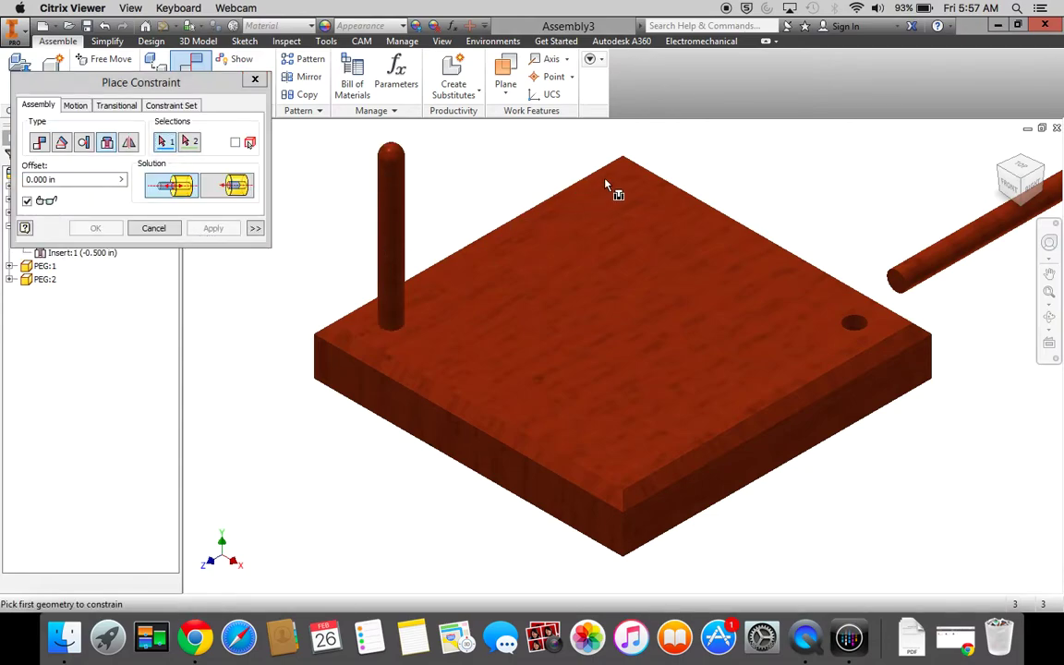
Insert the second peg into the base's right hole with a -0.5 in offset
left_click(892, 280)
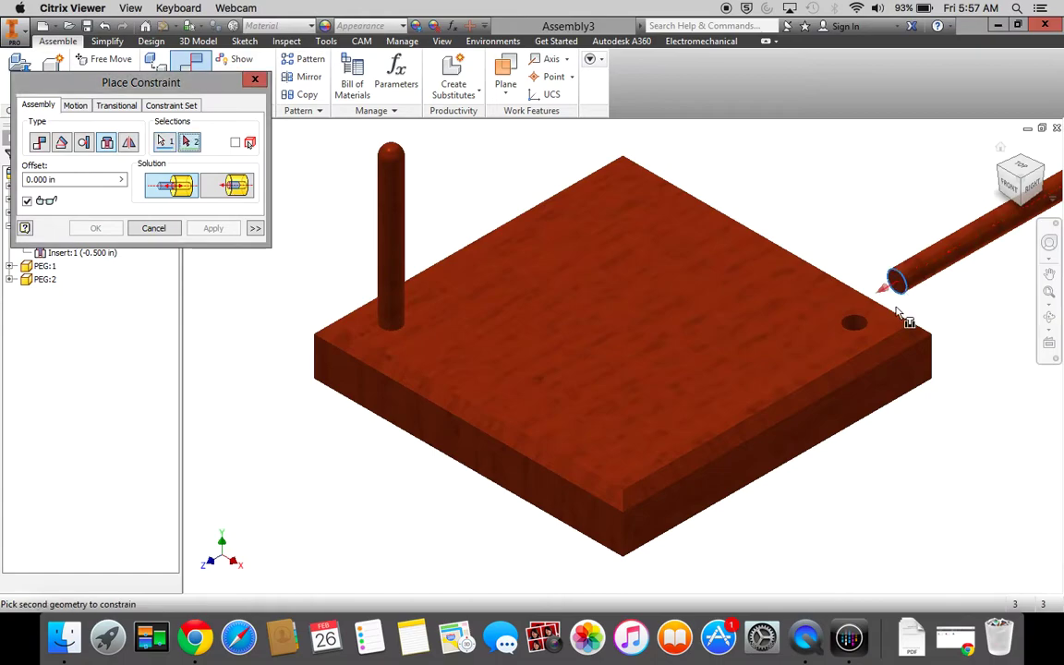
left_click(857, 327)
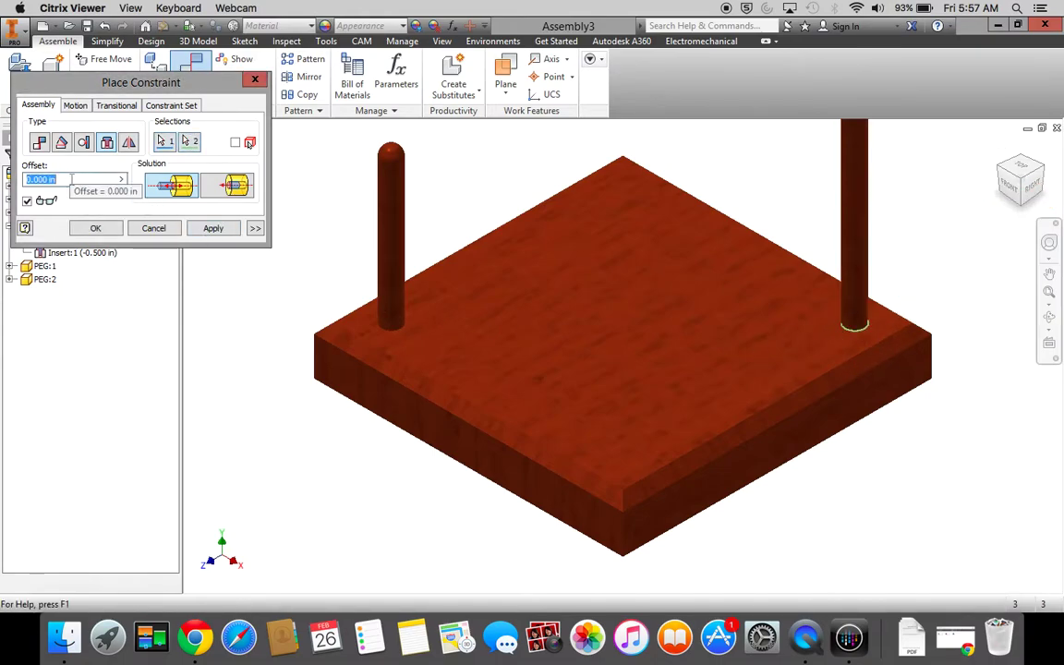
type("-.5")
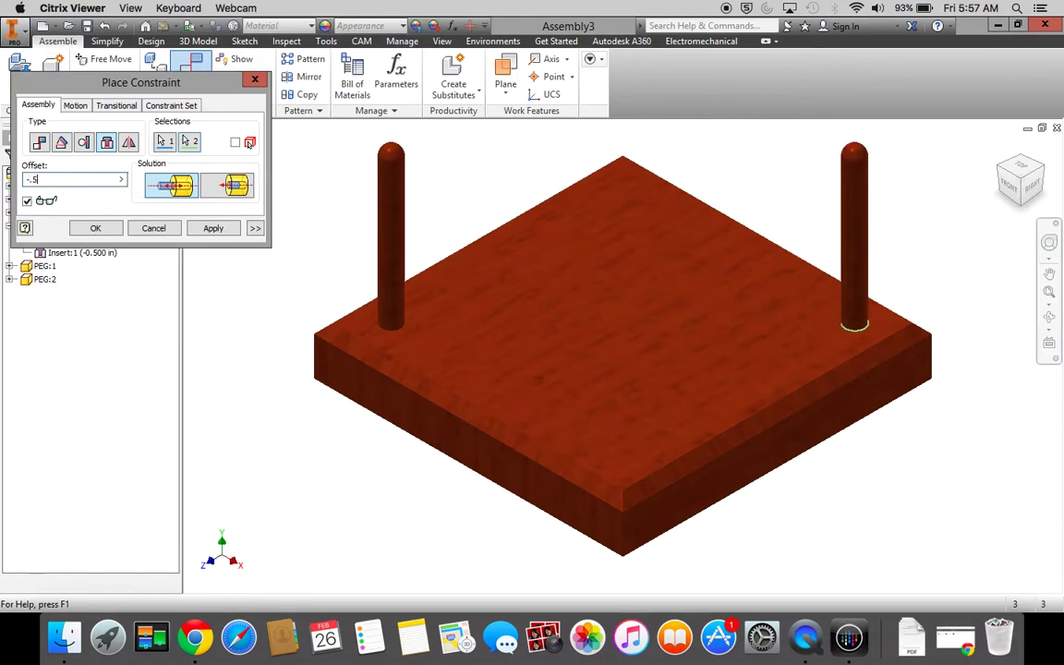
left_click(214, 228)
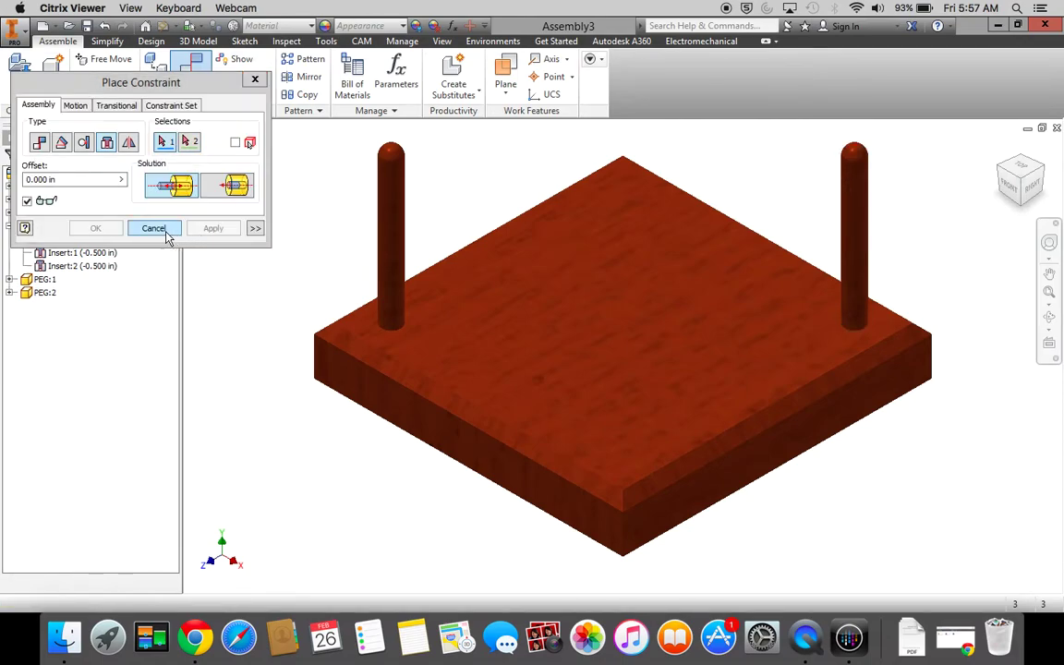
left_click(153, 229)
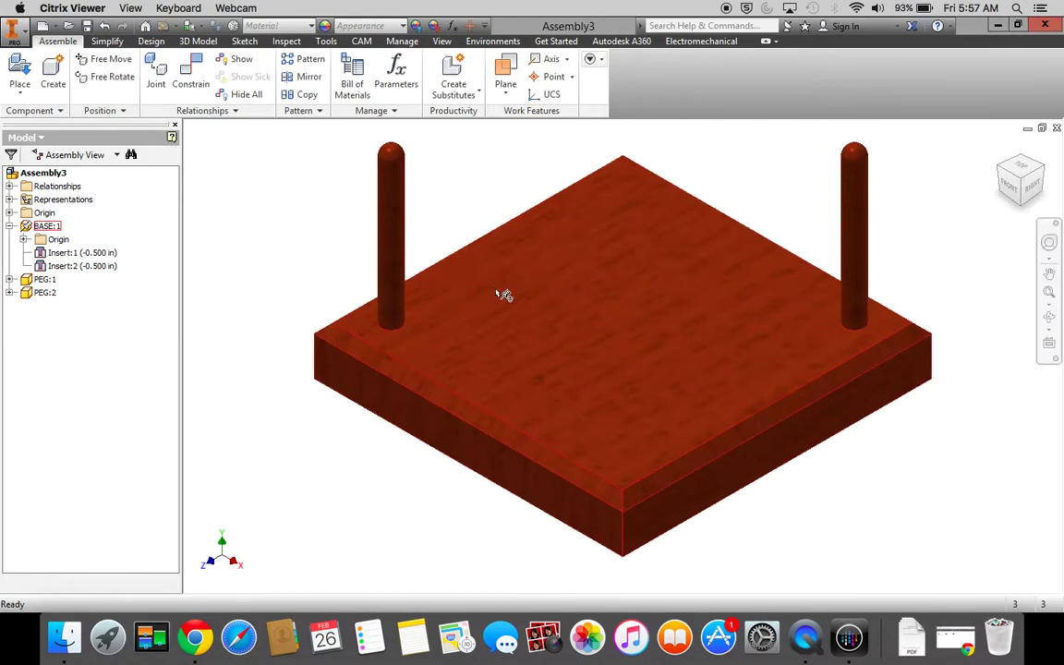
Zoom out and pan the pegged base lower in the window
scroll(503, 295, "down", 3)
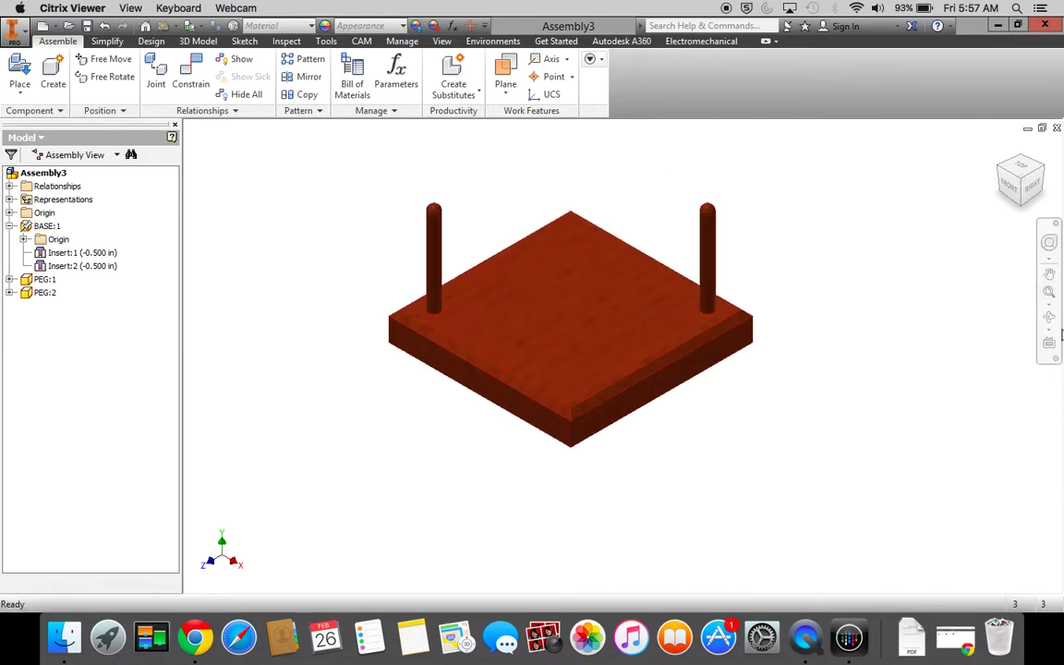
left_click(1049, 274)
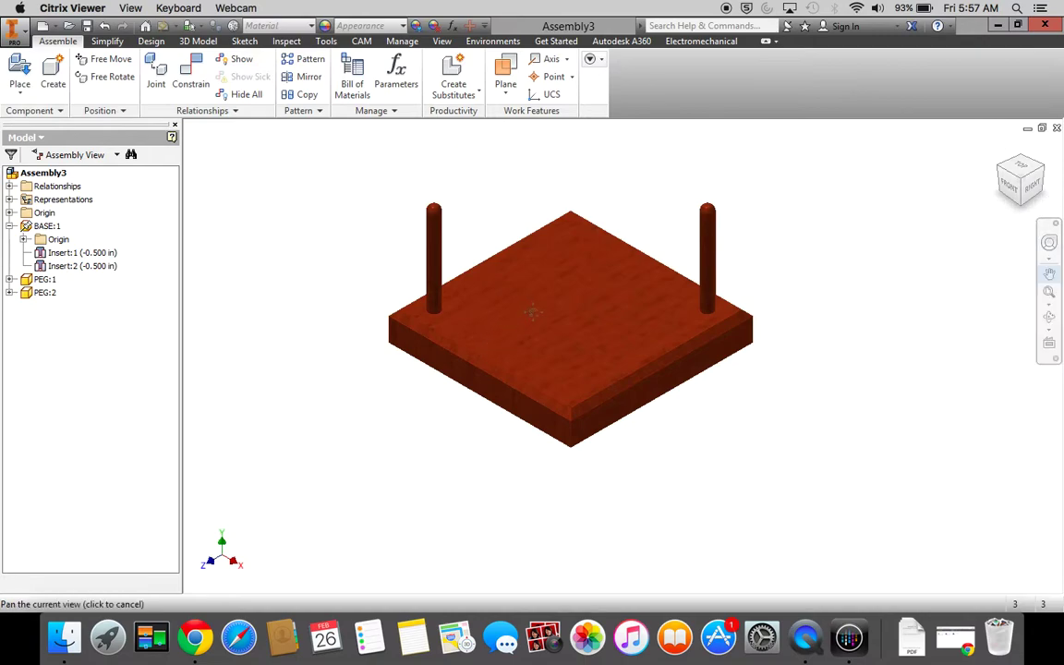
left_click_drag(543, 335, 541, 449)
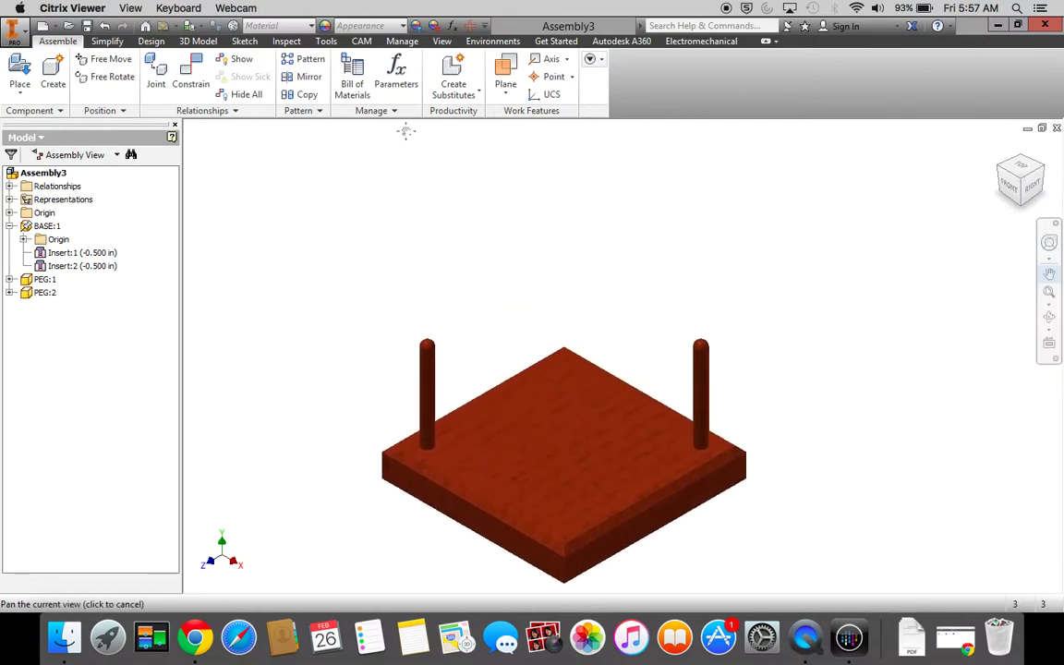
left_click(1049, 274)
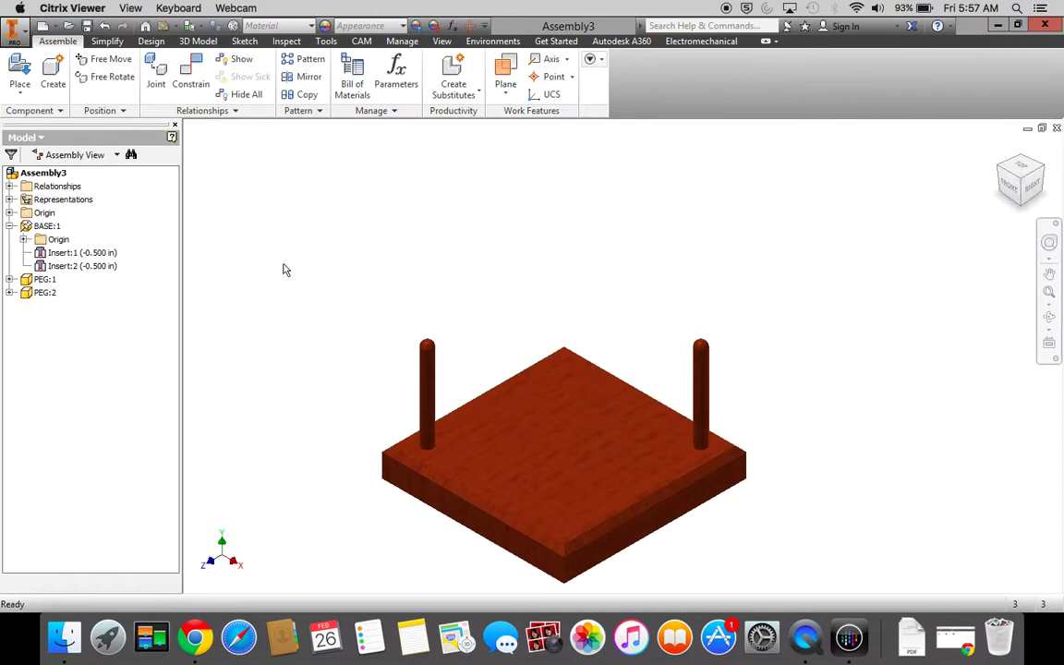
left_click(19, 73)
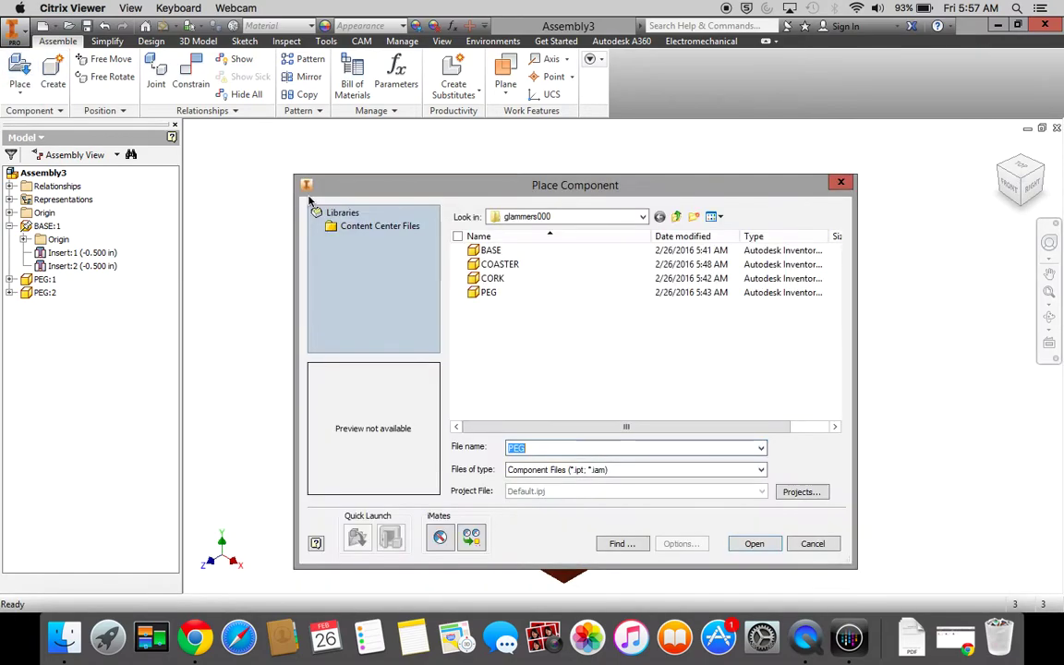
Place one COASTER part, COASTER:1, floating above the pegged base
left_click(499, 264)
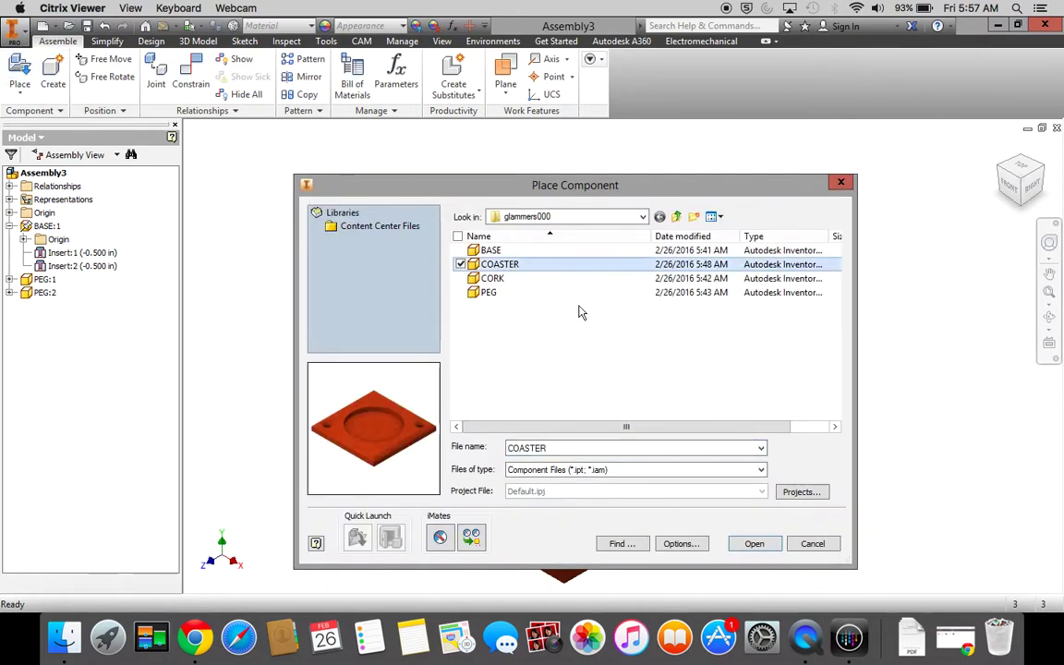
left_click(755, 544)
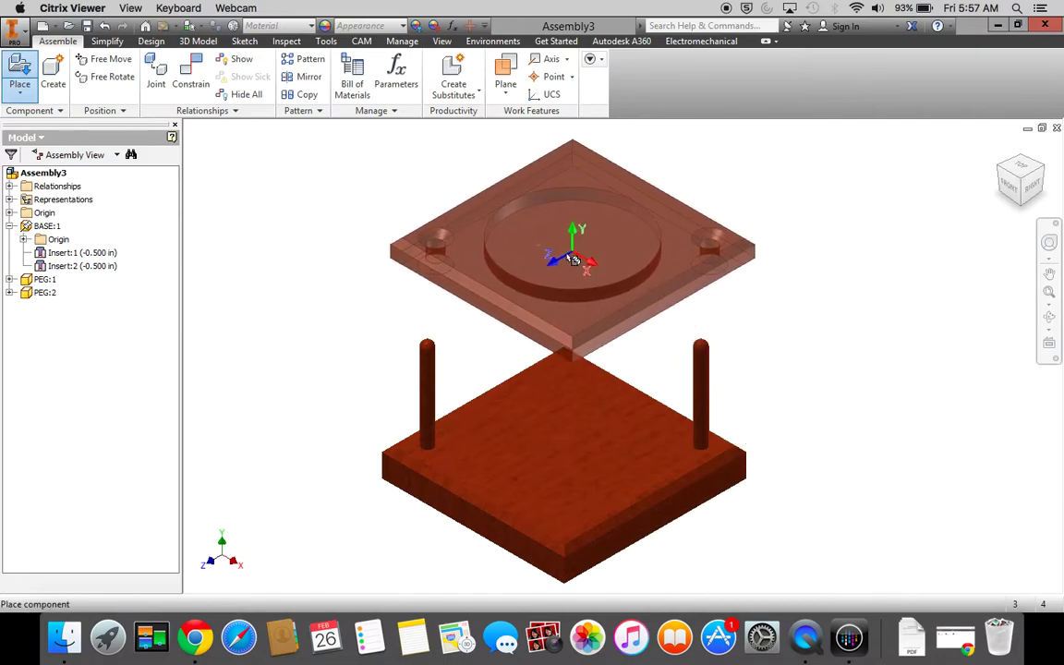
left_click(568, 268)
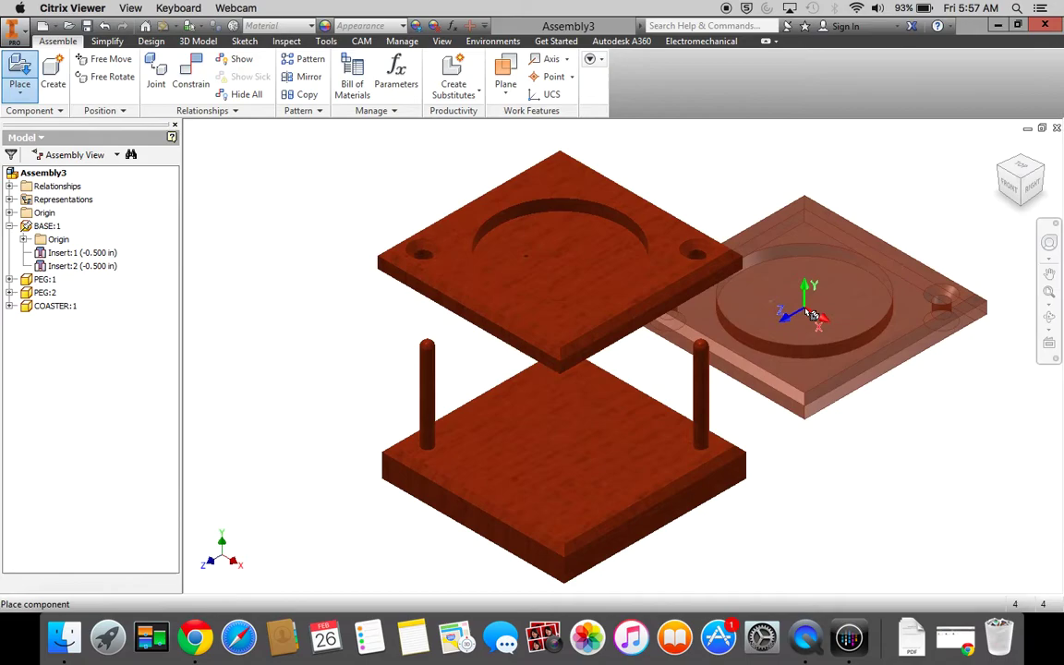
key("Escape")
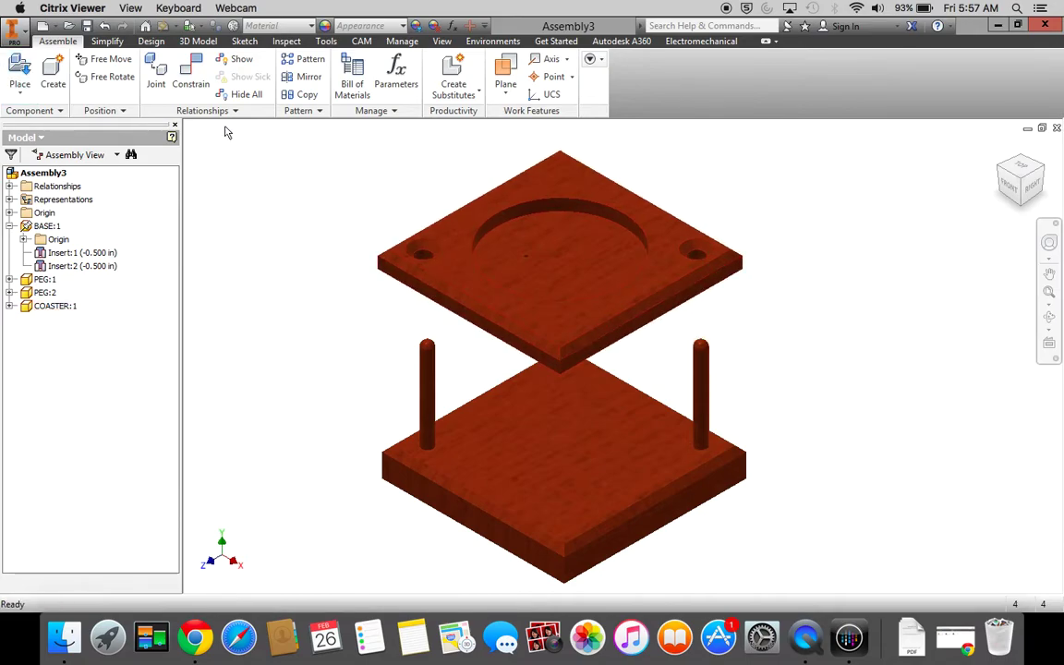
left_click(192, 69)
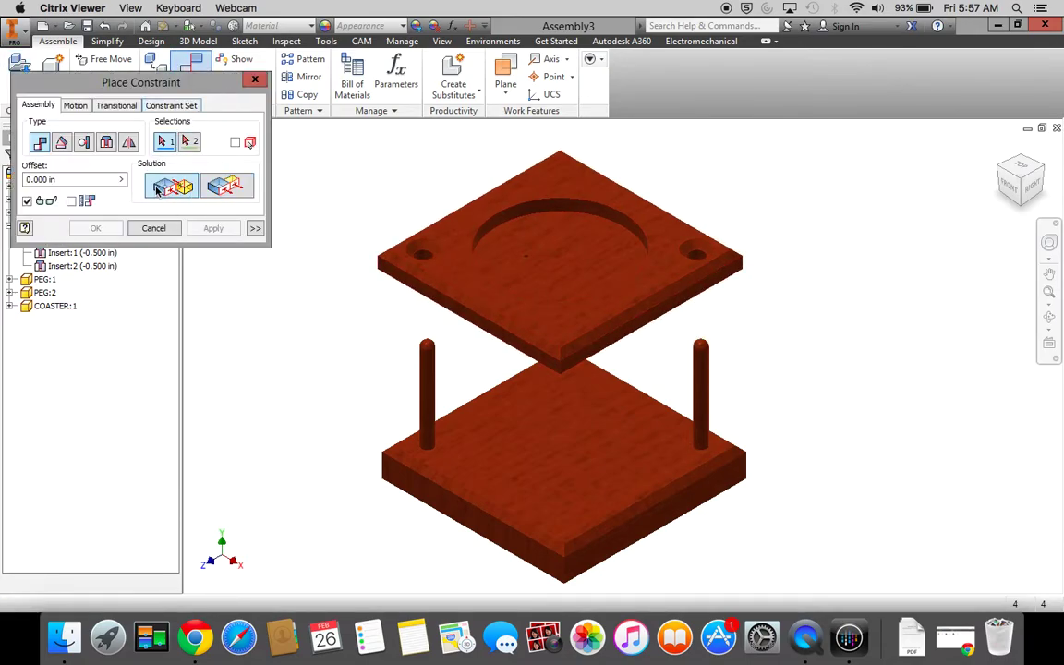
Mate the right peg's axis to the coaster's corner hole
left_click(701, 386)
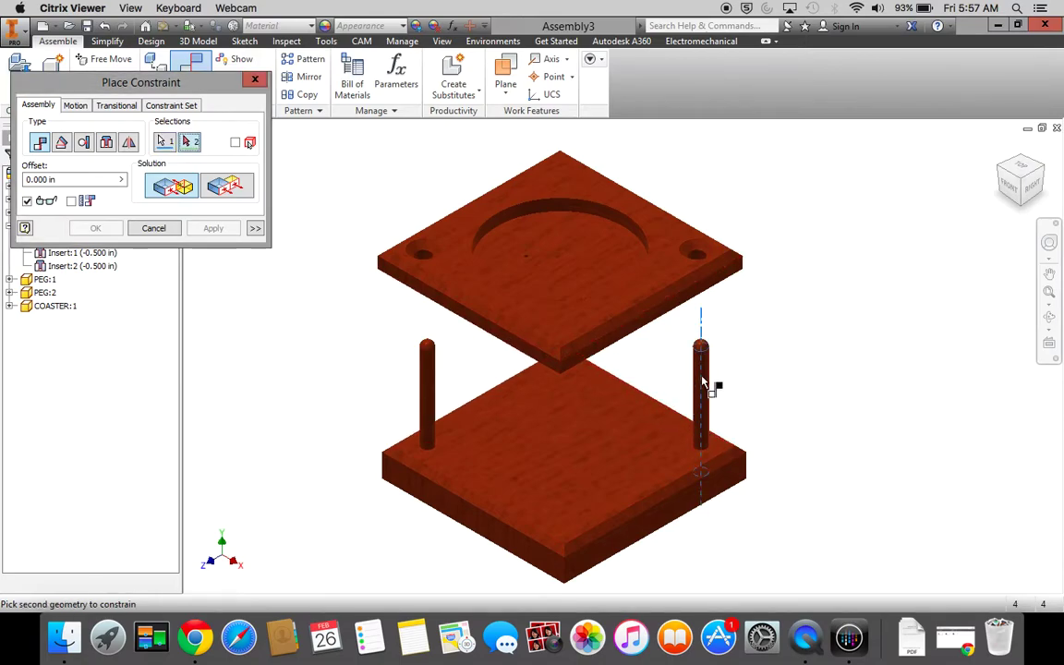
left_click(705, 264)
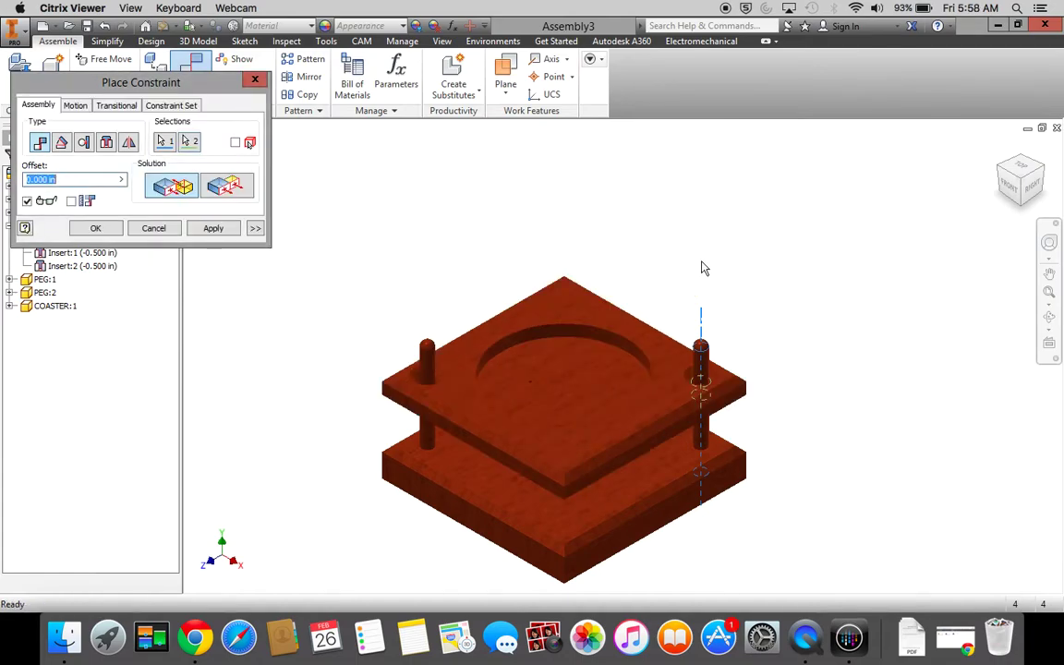
left_click(211, 230)
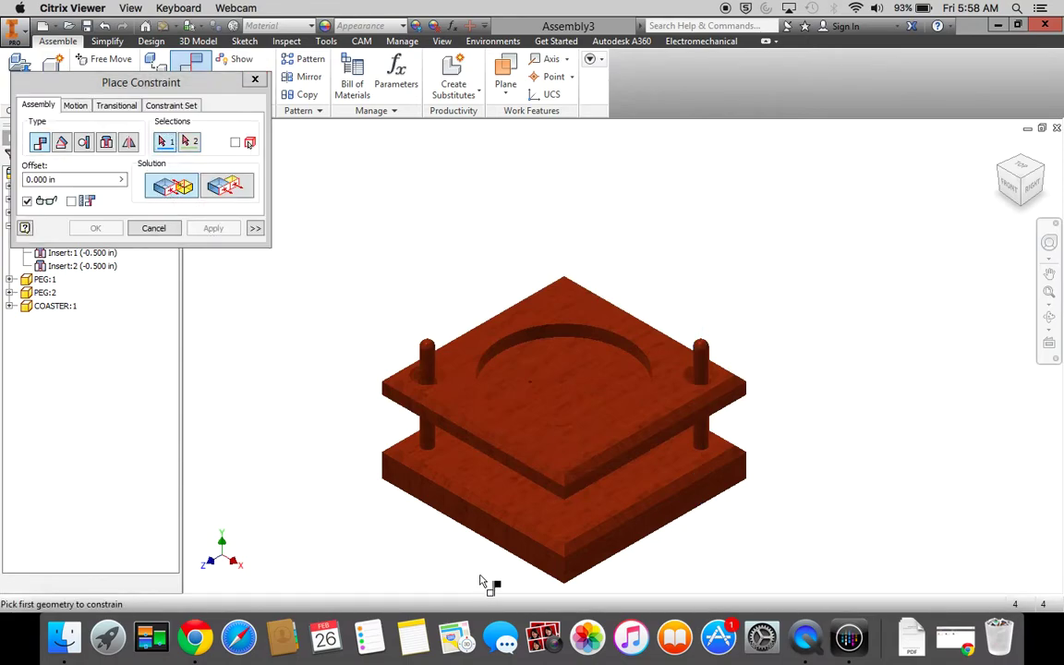
Mate the coaster's underside onto the base's top face
left_click(596, 523)
left_click(1050, 325)
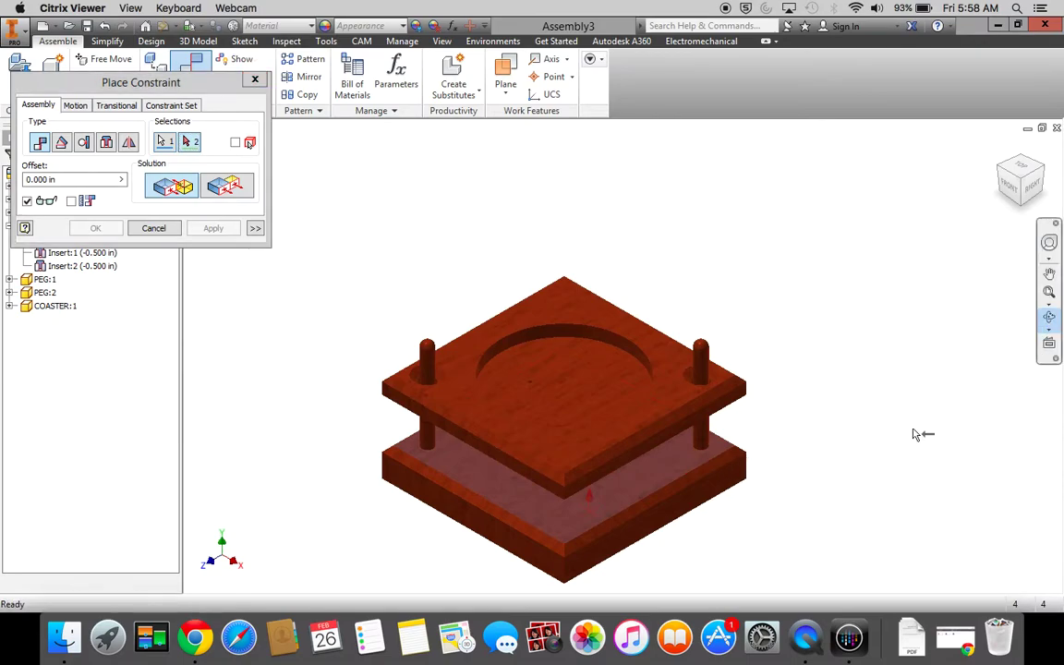
left_click_drag(584, 467, 587, 399)
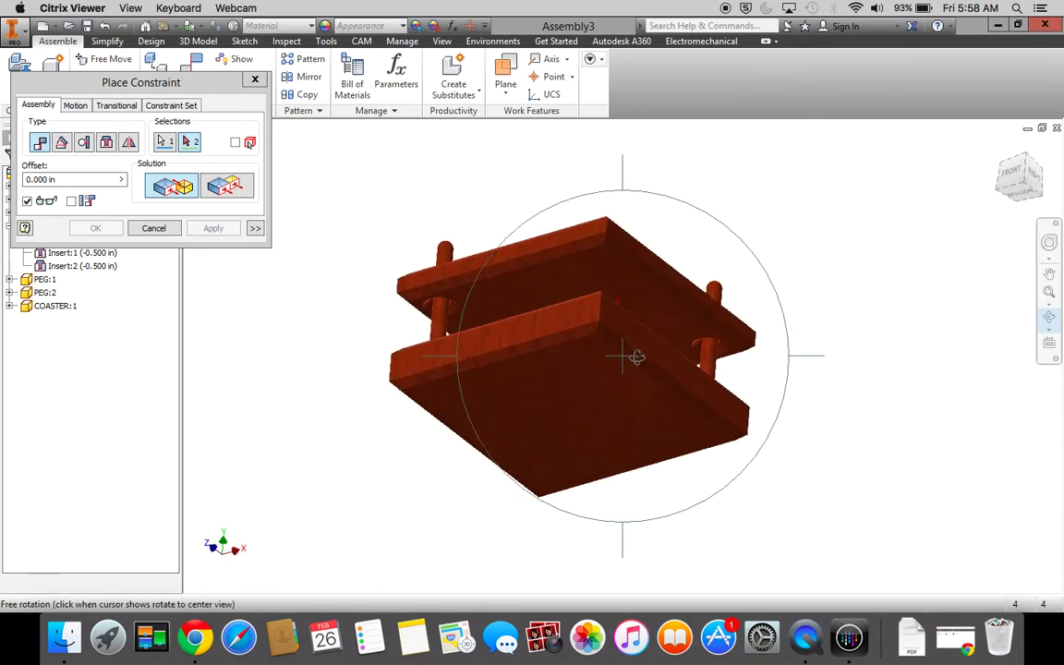
key("Escape")
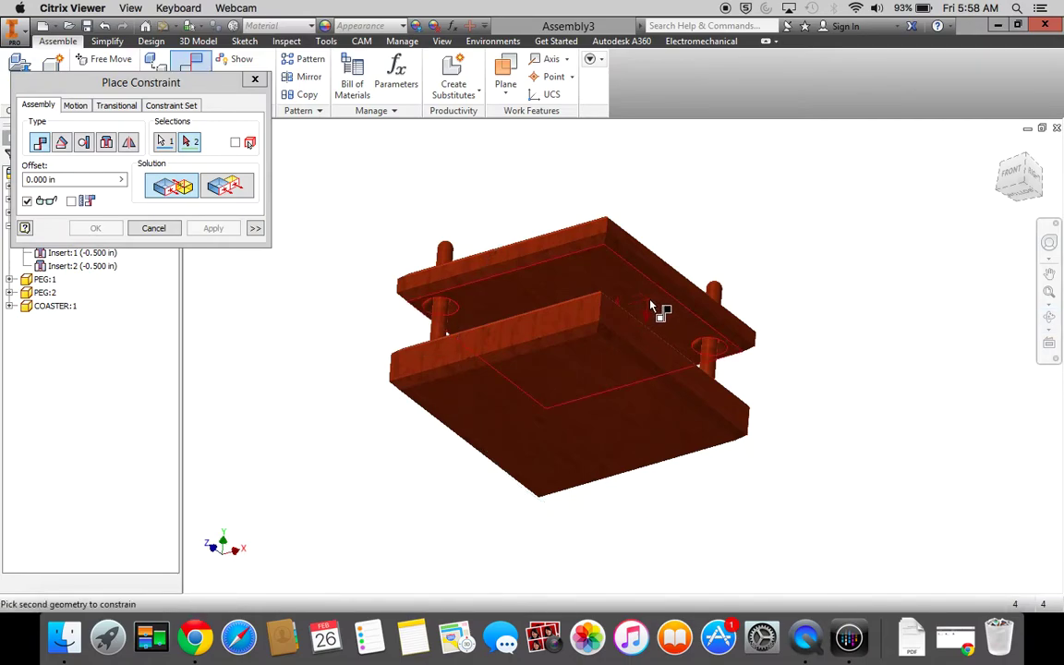
left_click(651, 306)
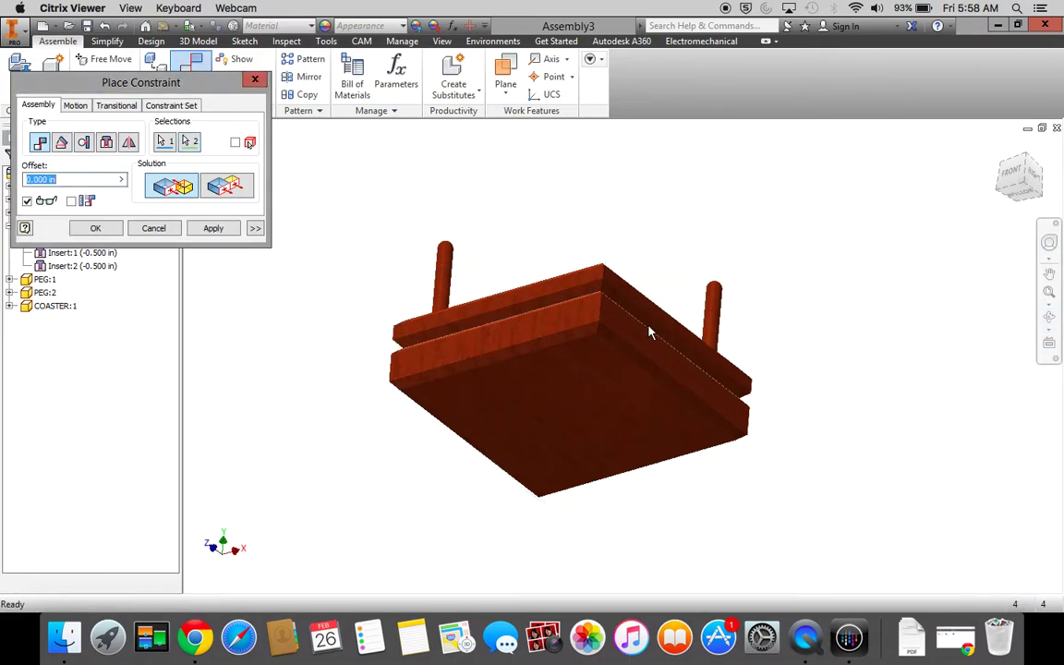
left_click(214, 229)
Make a coaster side face flush with the base's matching side face
left_click(228, 185)
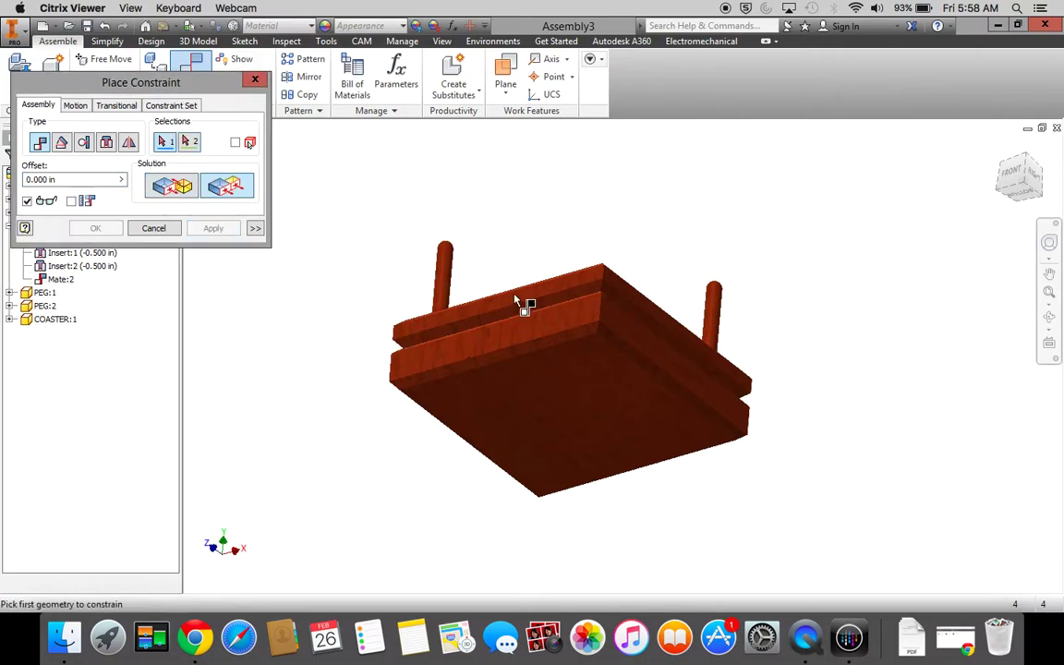
left_click(636, 297)
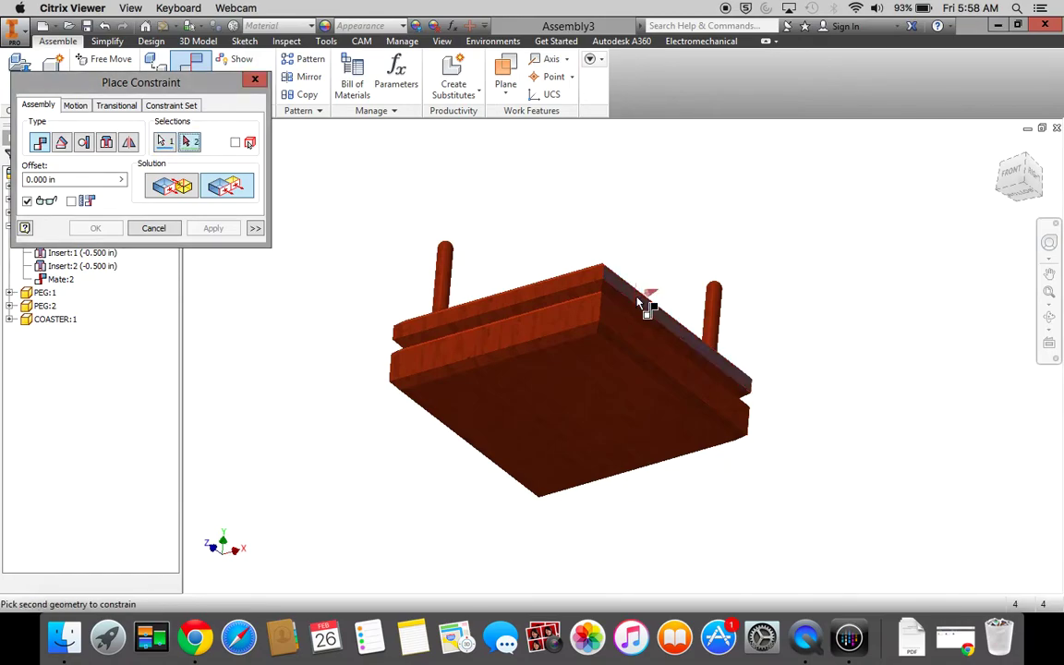
left_click(639, 343)
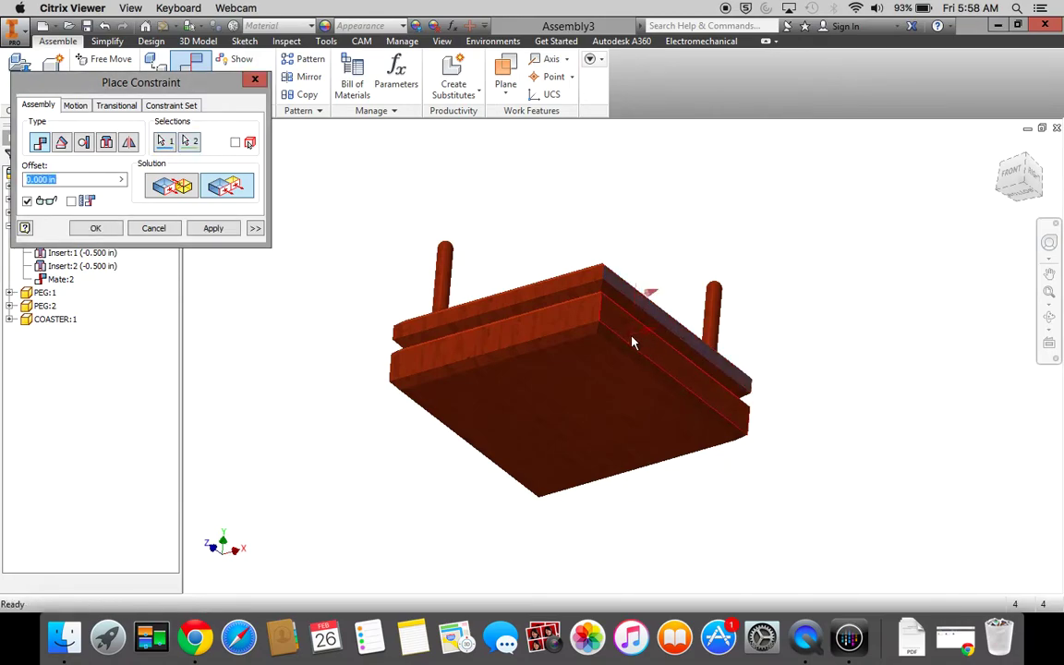
left_click(214, 232)
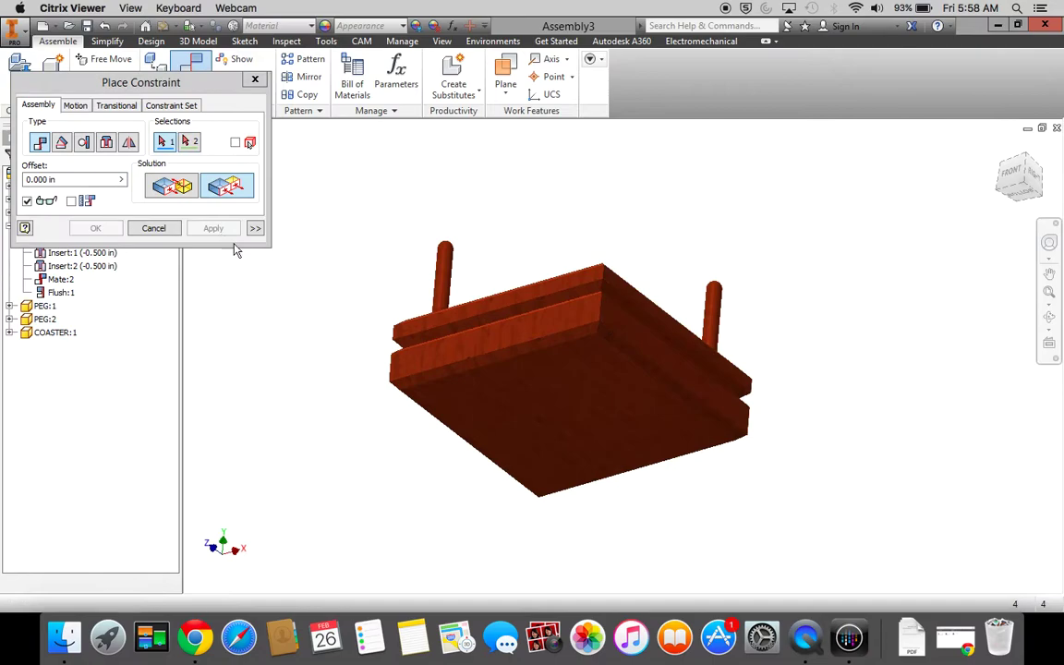
left_click(154, 228)
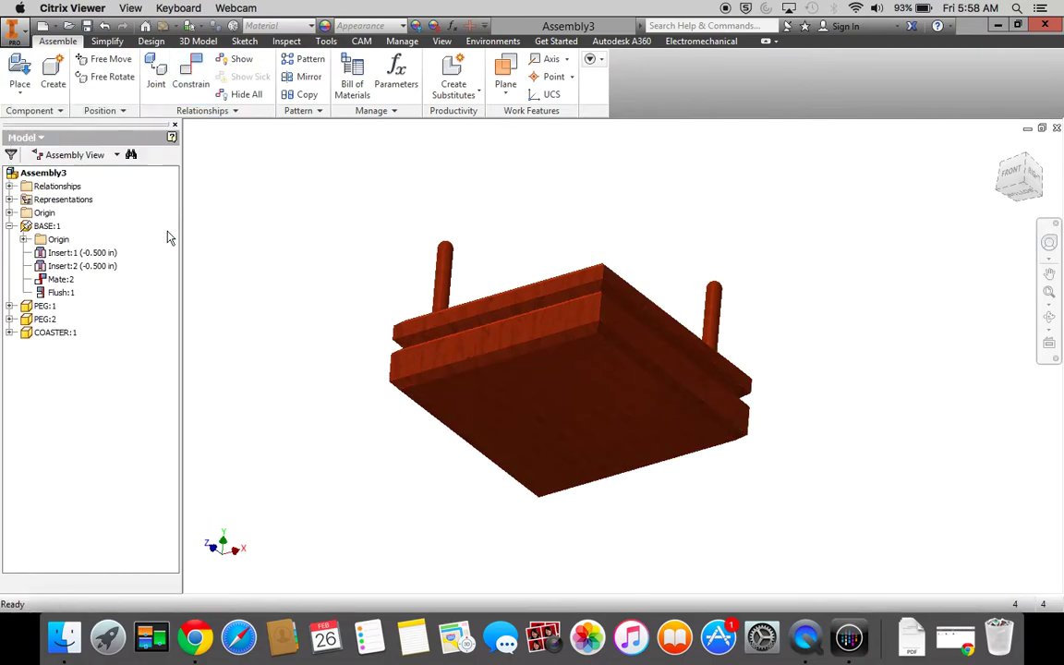
Return to the isometric home view and place one CORK part, CORK:1
left_click(1003, 159)
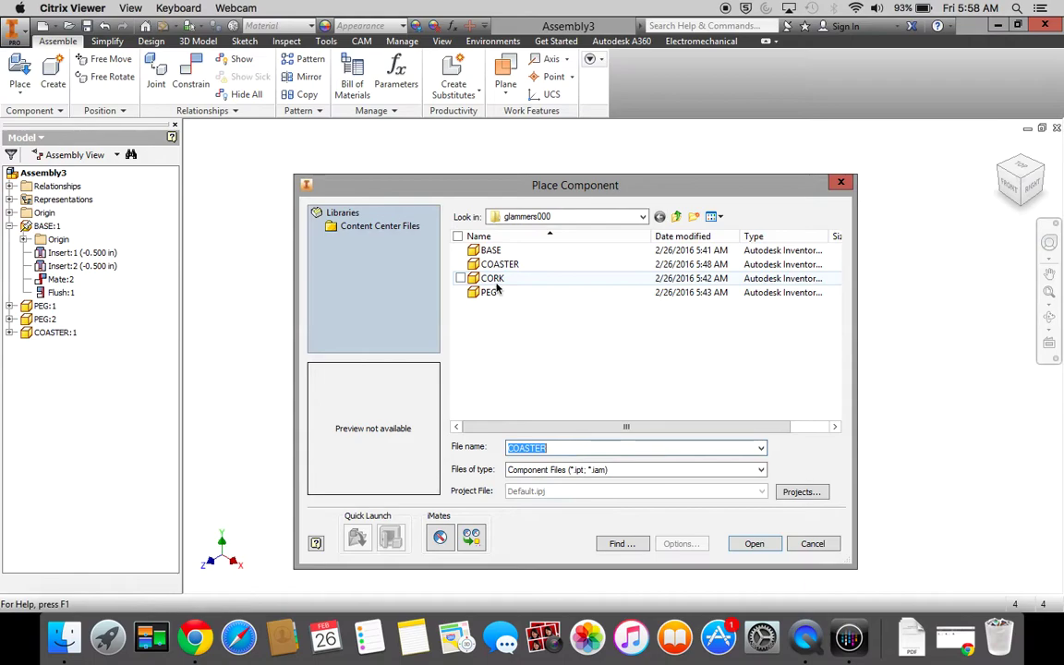
left_click(493, 279)
left_click(756, 544)
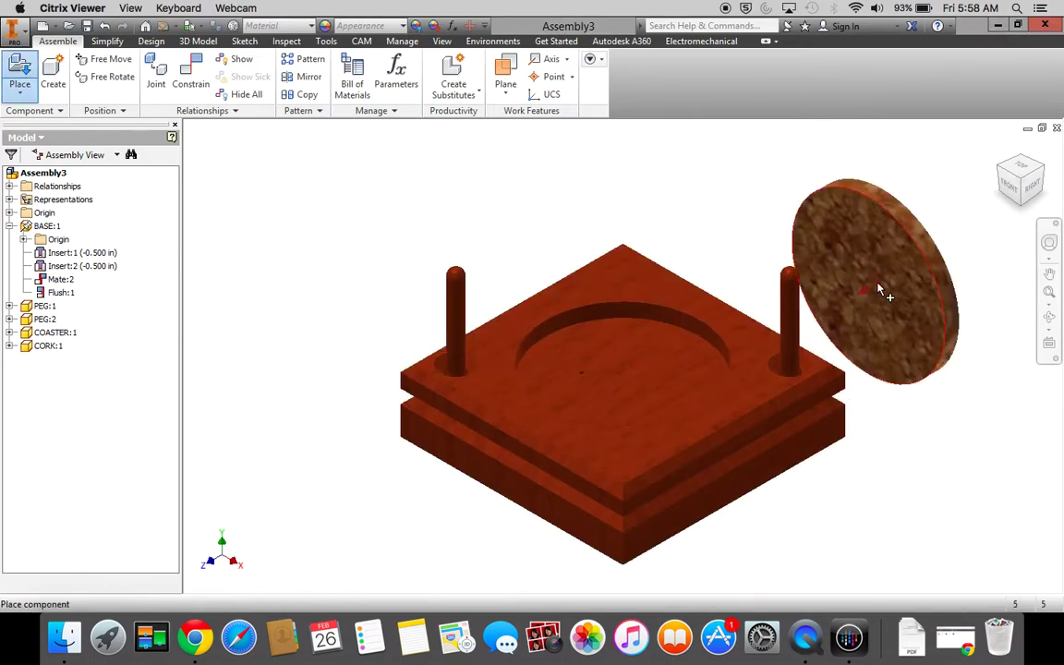
key("Escape")
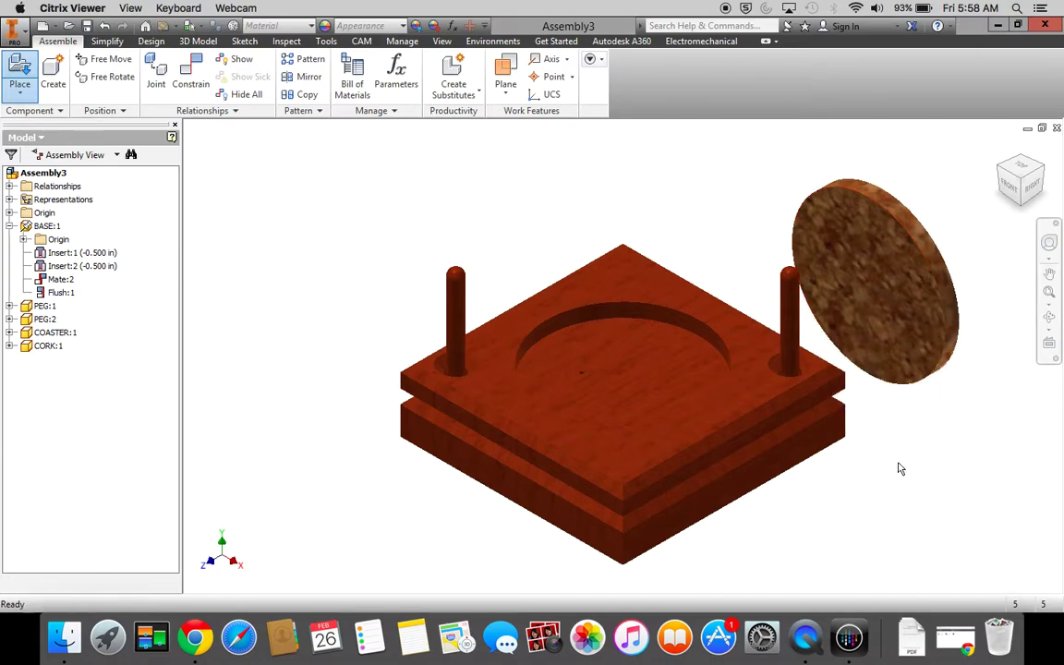
Centre the cork disc in the coaster recess by mating their axes
left_click(191, 72)
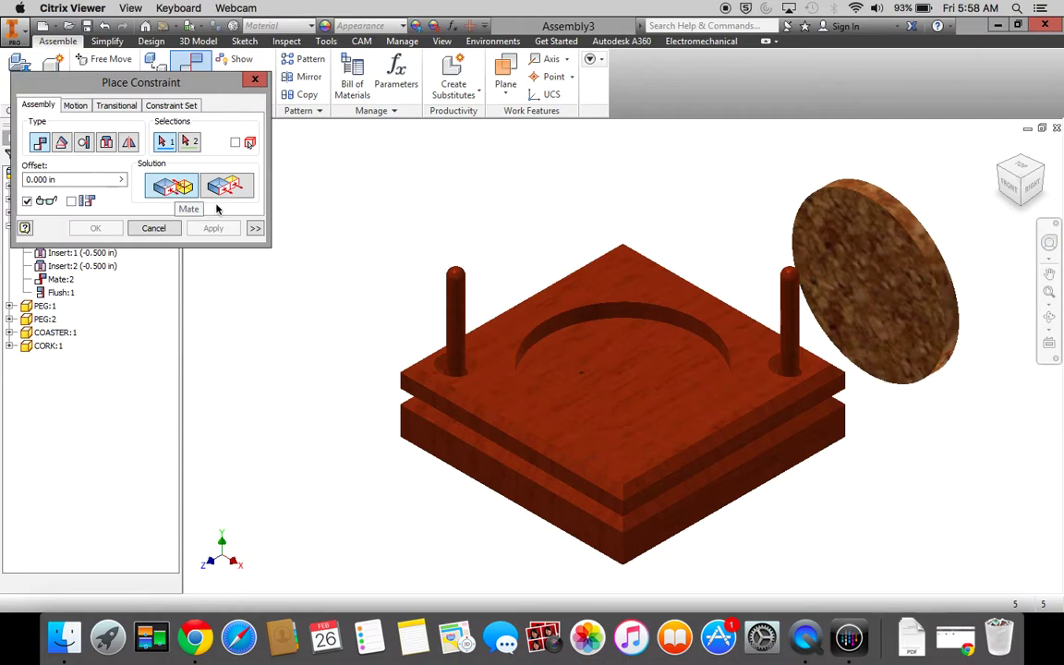
left_click(598, 316)
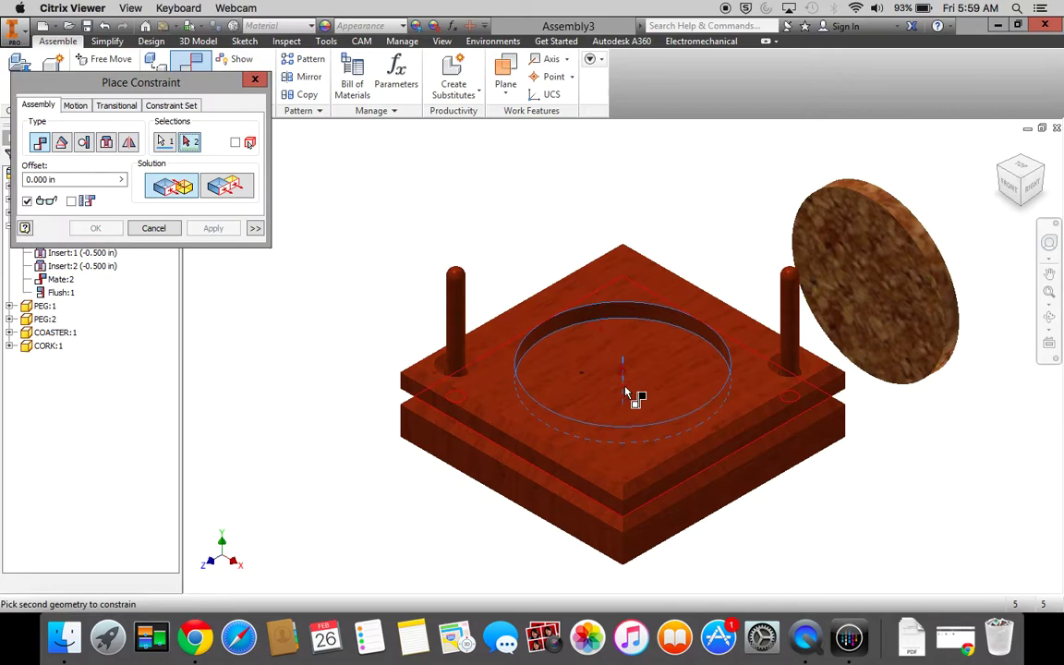
left_click(917, 234)
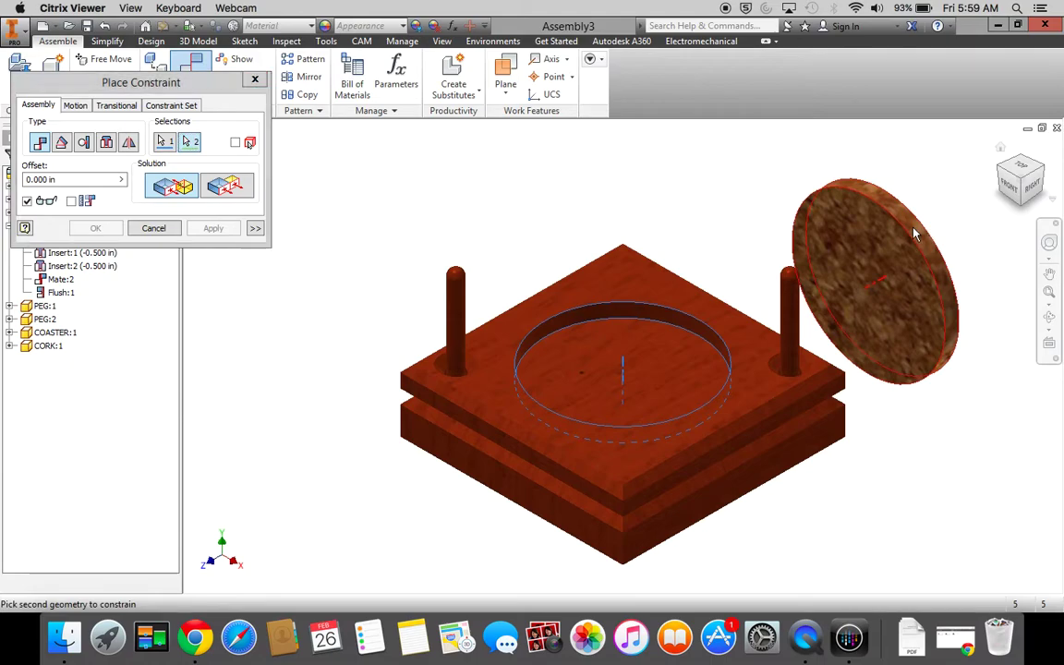
left_click(214, 229)
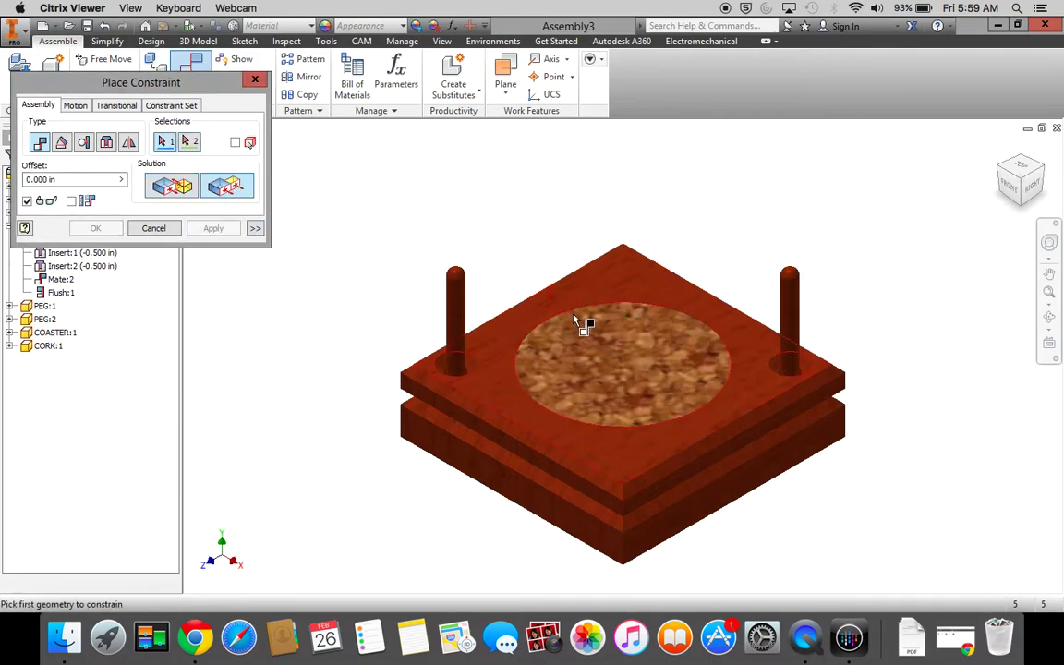
Make the cork's top face flush with the coaster's top face
left_click(606, 349)
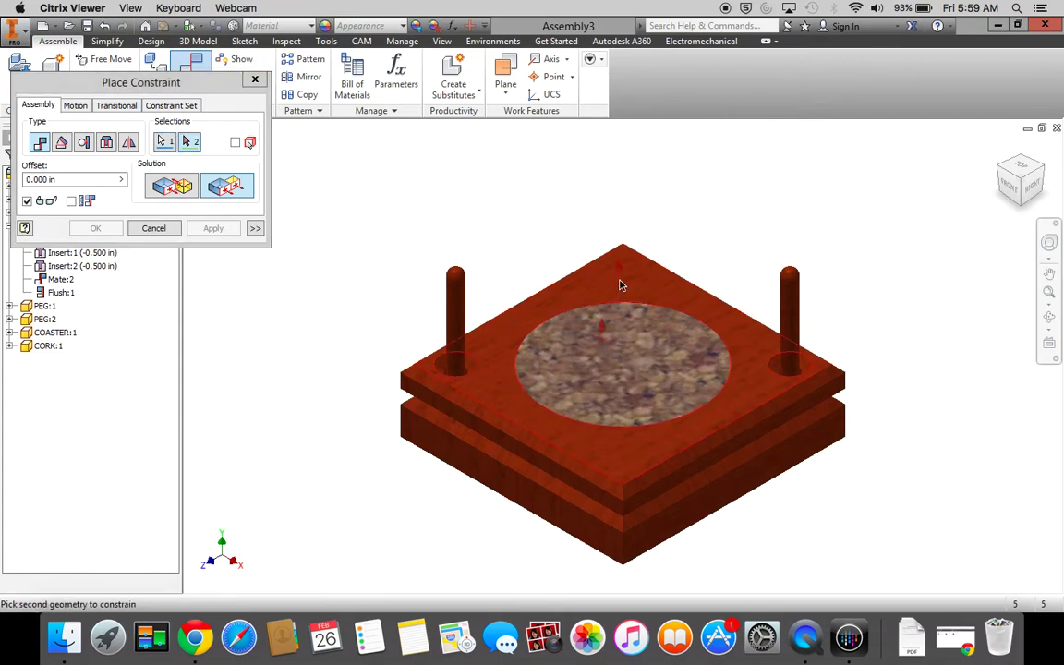
left_click(621, 286)
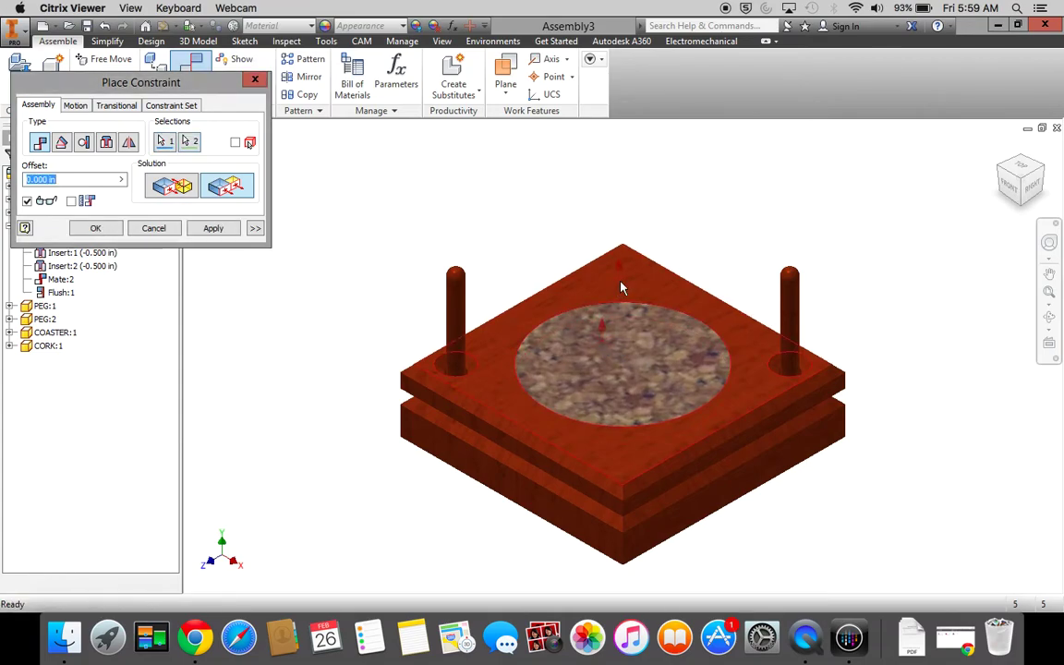
left_click(218, 231)
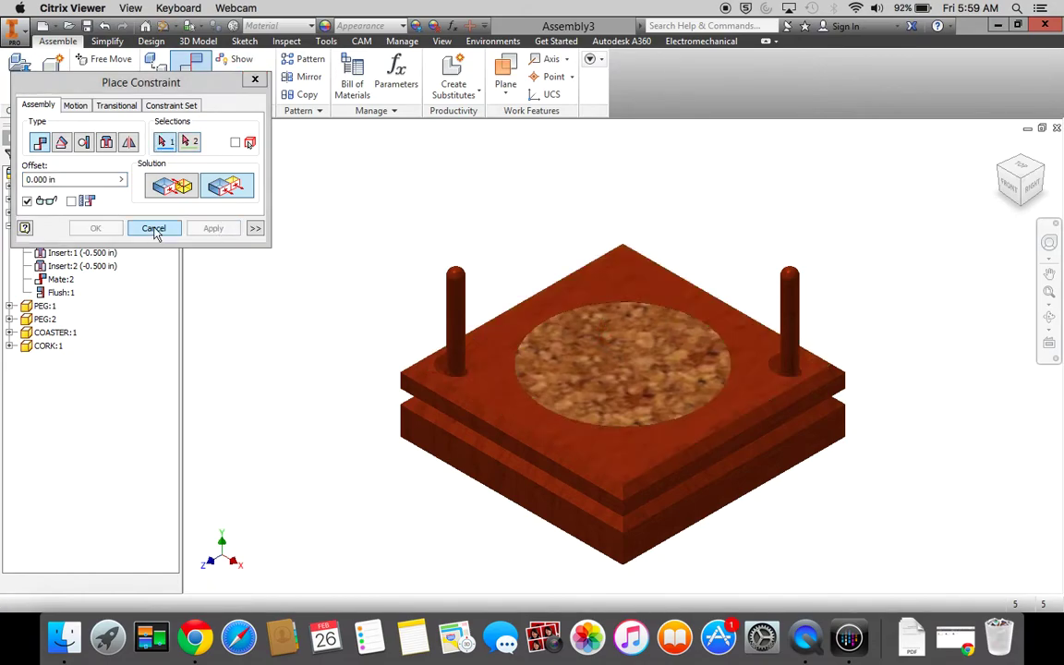
left_click(155, 230)
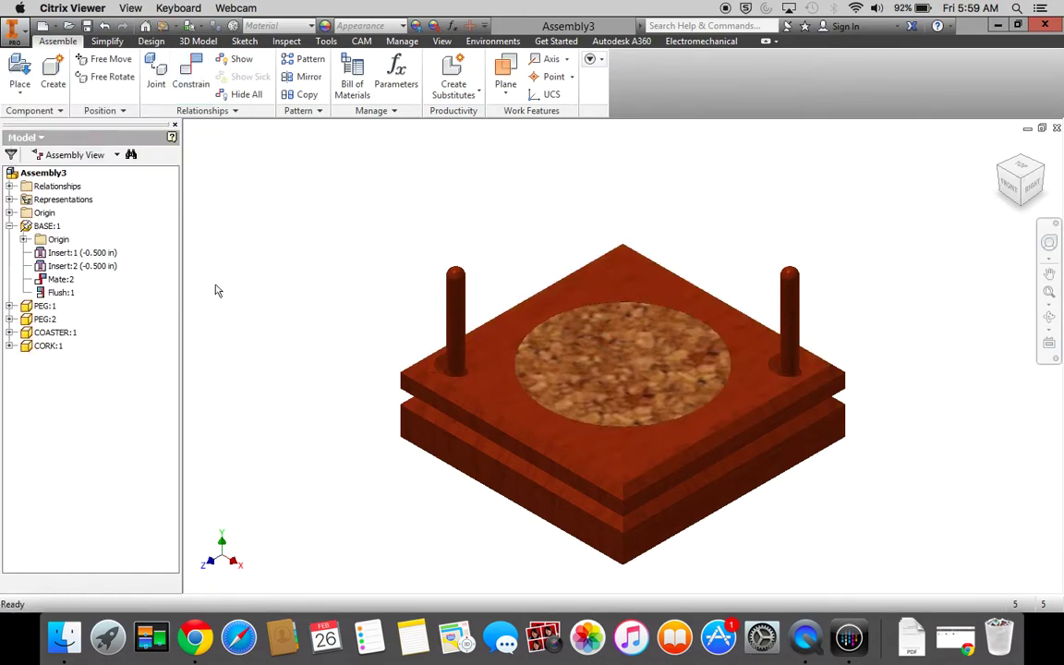
Place a second COASTER part, COASTER:2, above the cork-topped stack
left_click(20, 72)
left_click(497, 265)
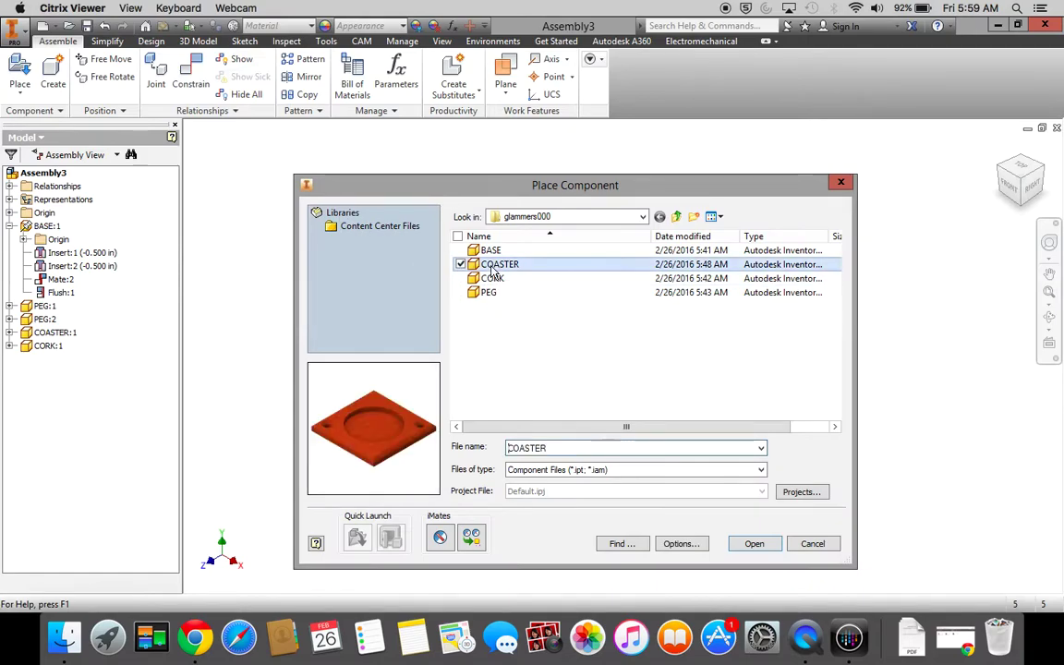
left_click(754, 544)
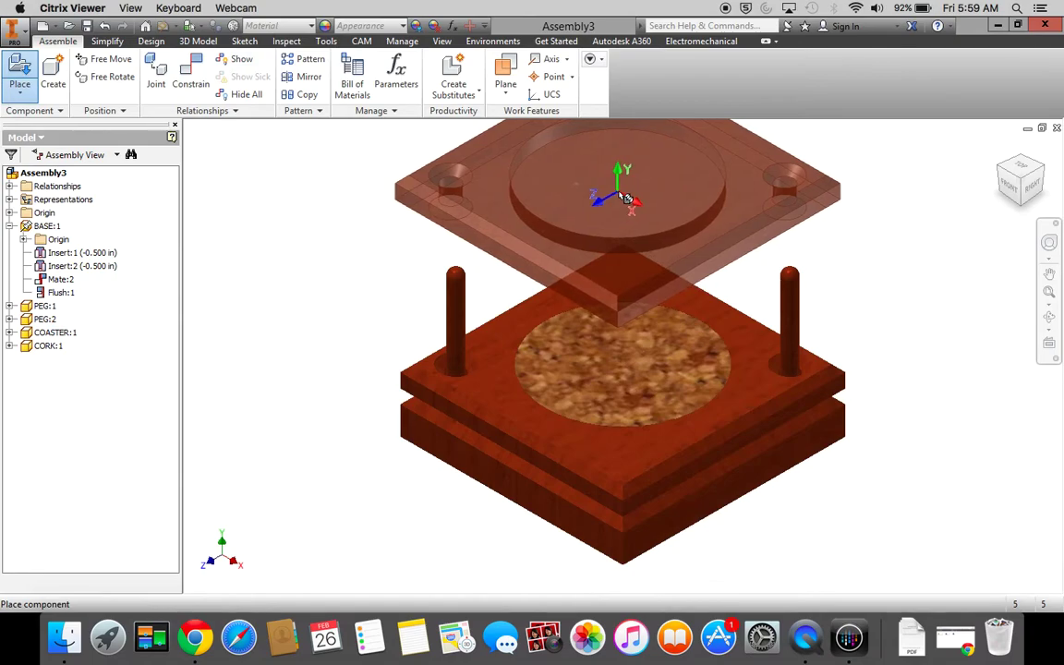
left_click(622, 200)
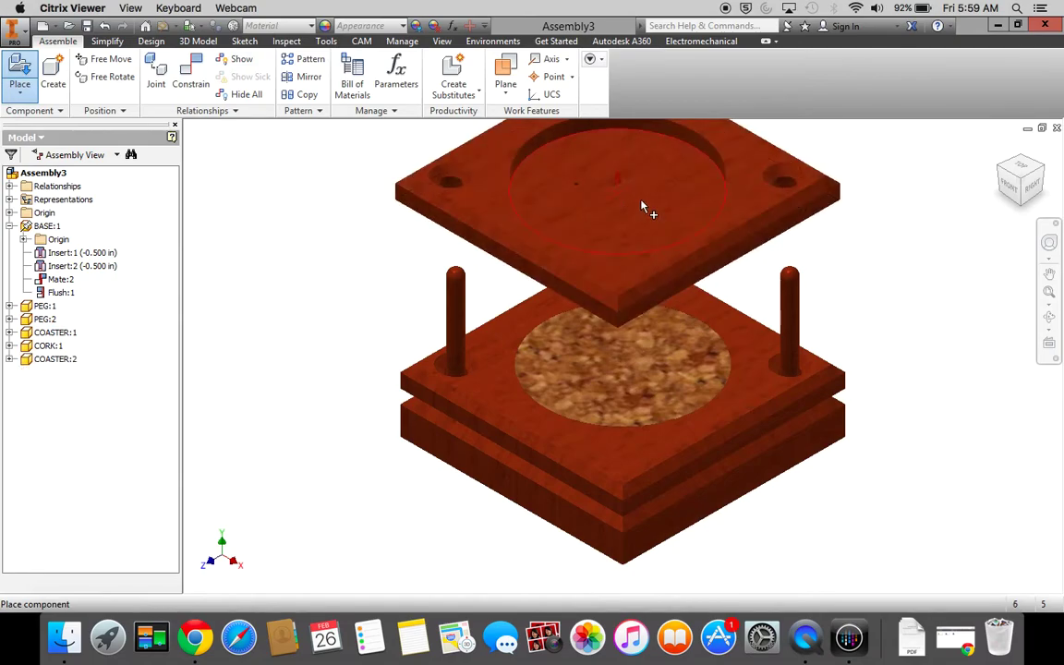
key("Escape")
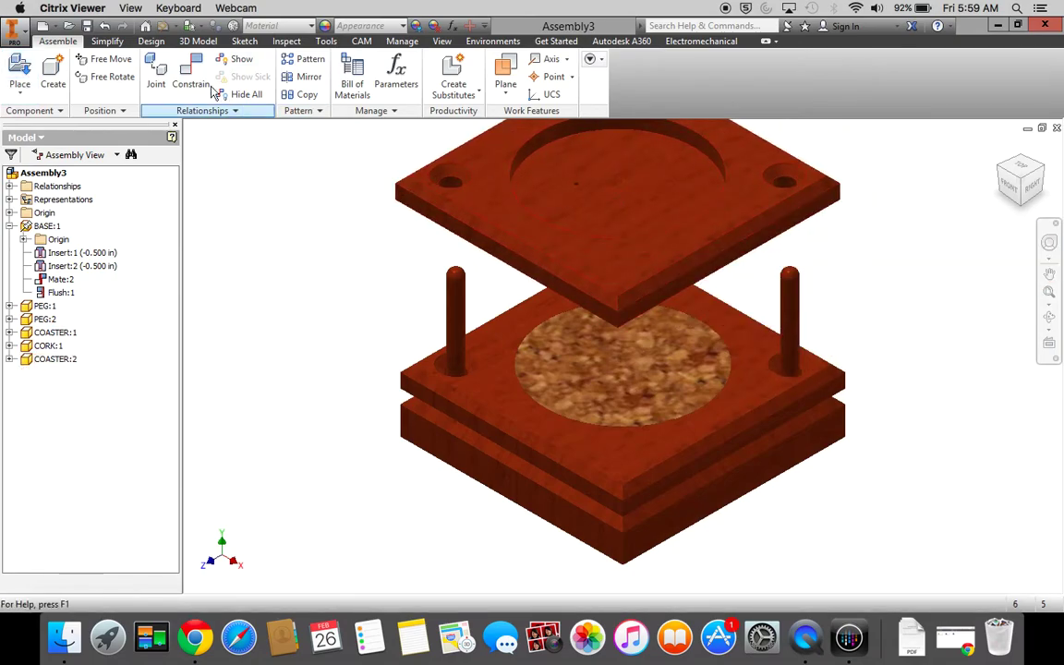
Constrain the second coaster's hole to the right peg's axis
left_click(175, 72)
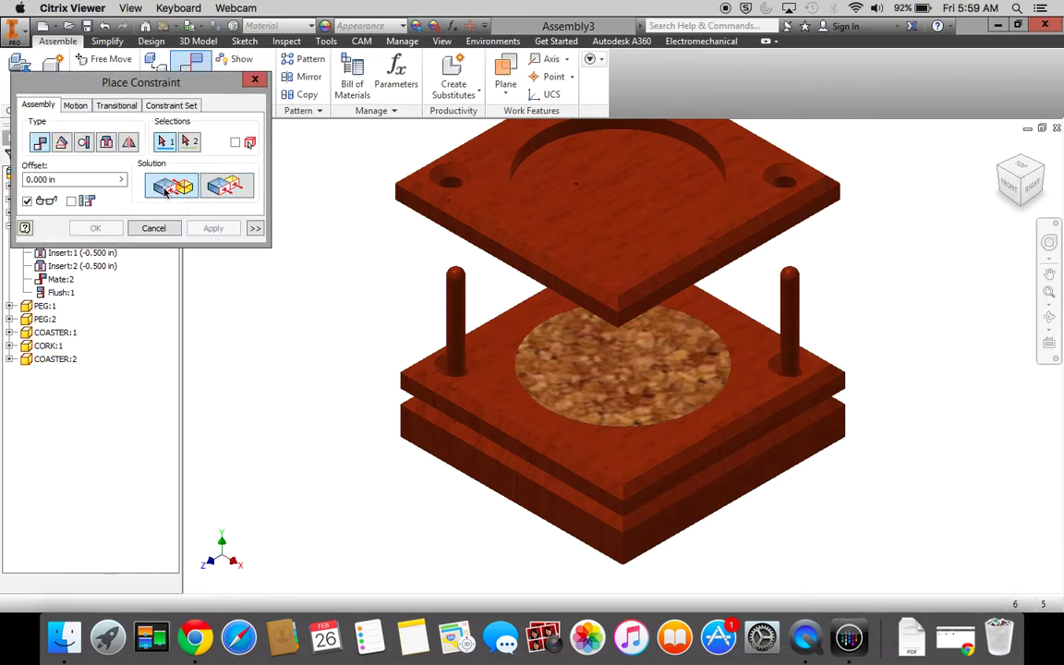
left_click(792, 312)
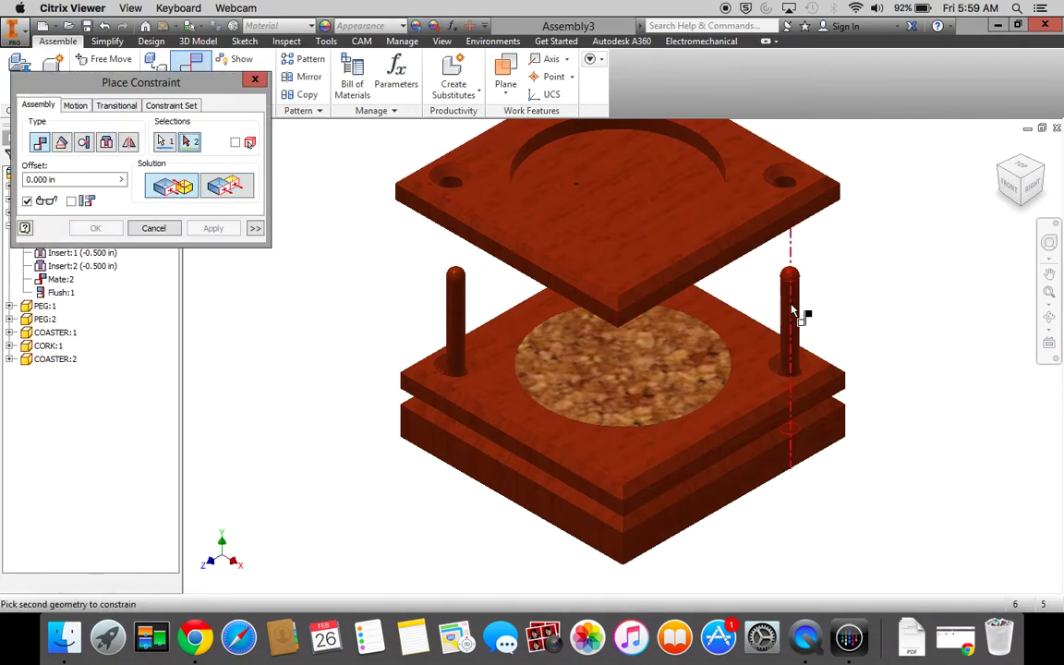
left_click(792, 182)
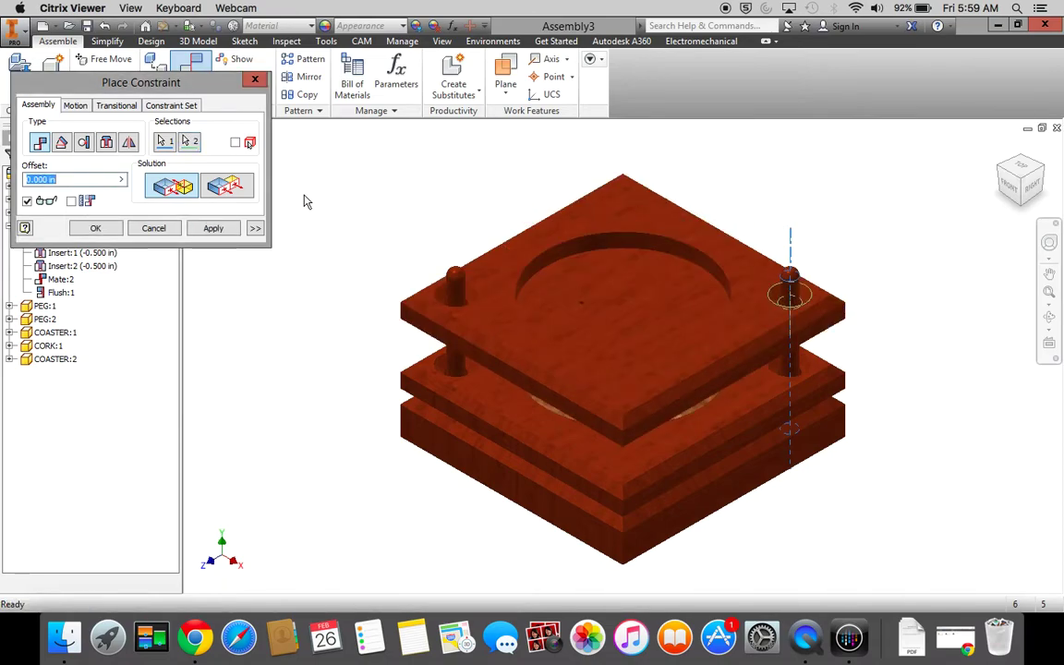
left_click(214, 229)
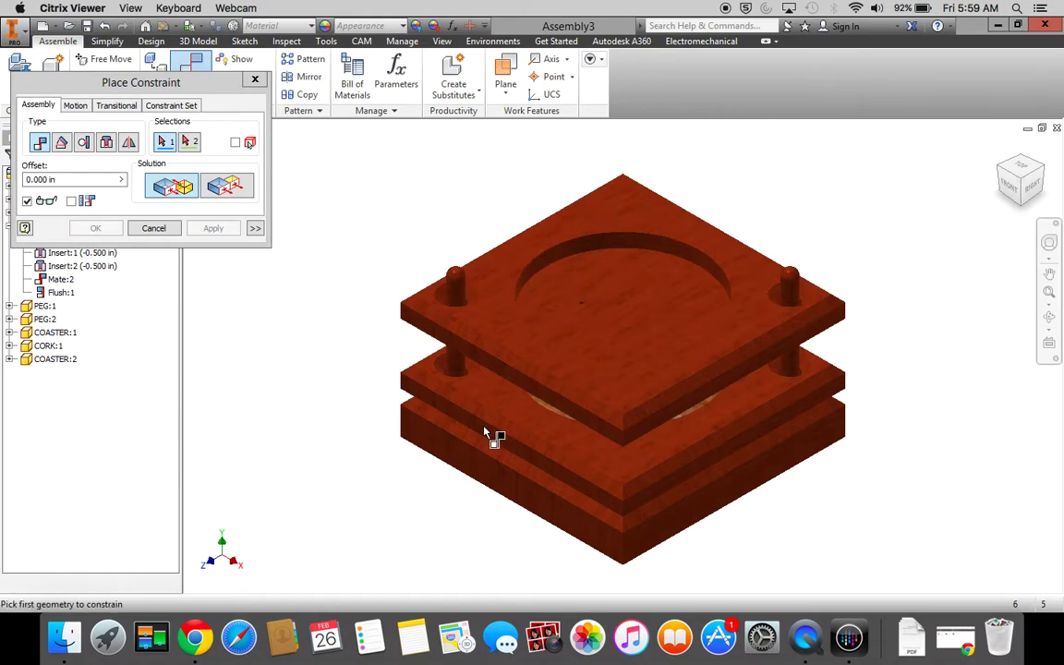
Mate the second coaster's underside to the top face of the stack
left_click(627, 475)
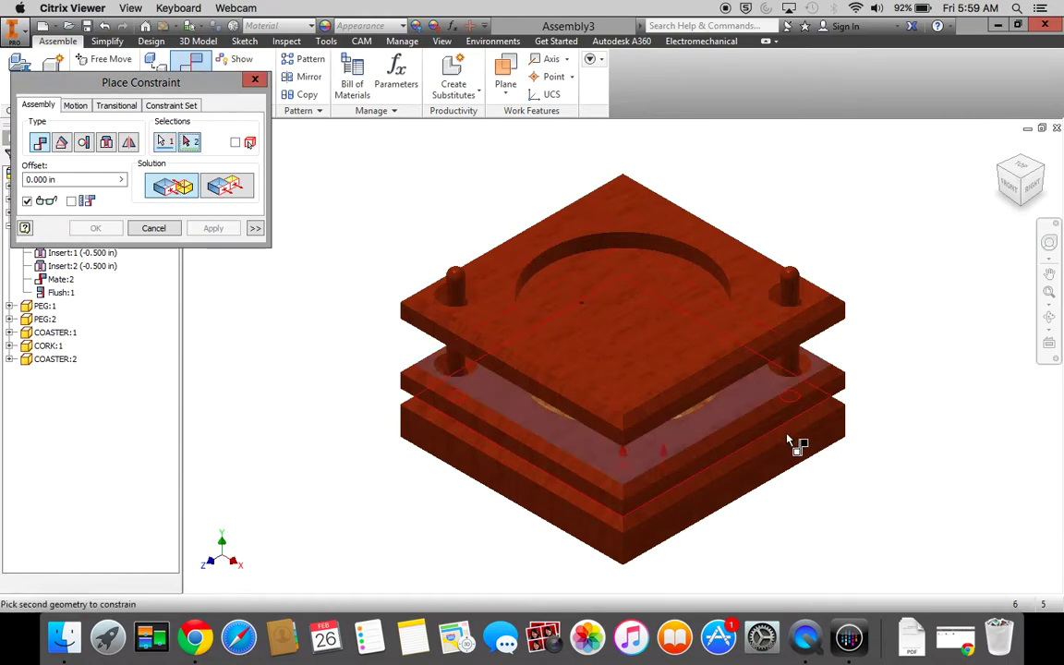
left_click(1050, 319)
left_click_drag(884, 403, 686, 261)
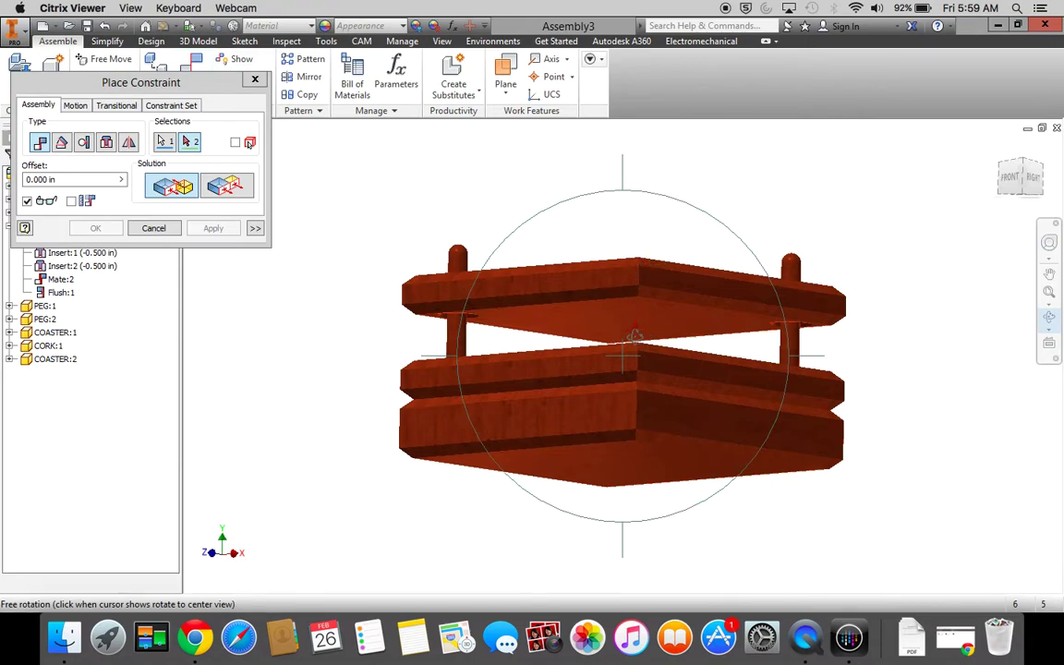
key("Escape")
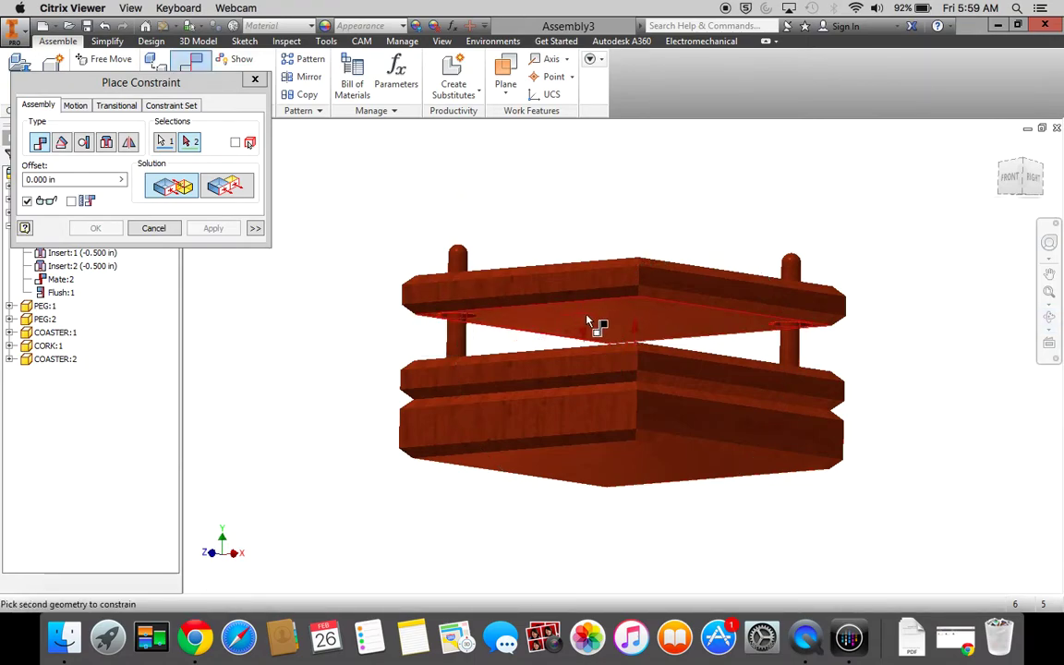
left_click(586, 322)
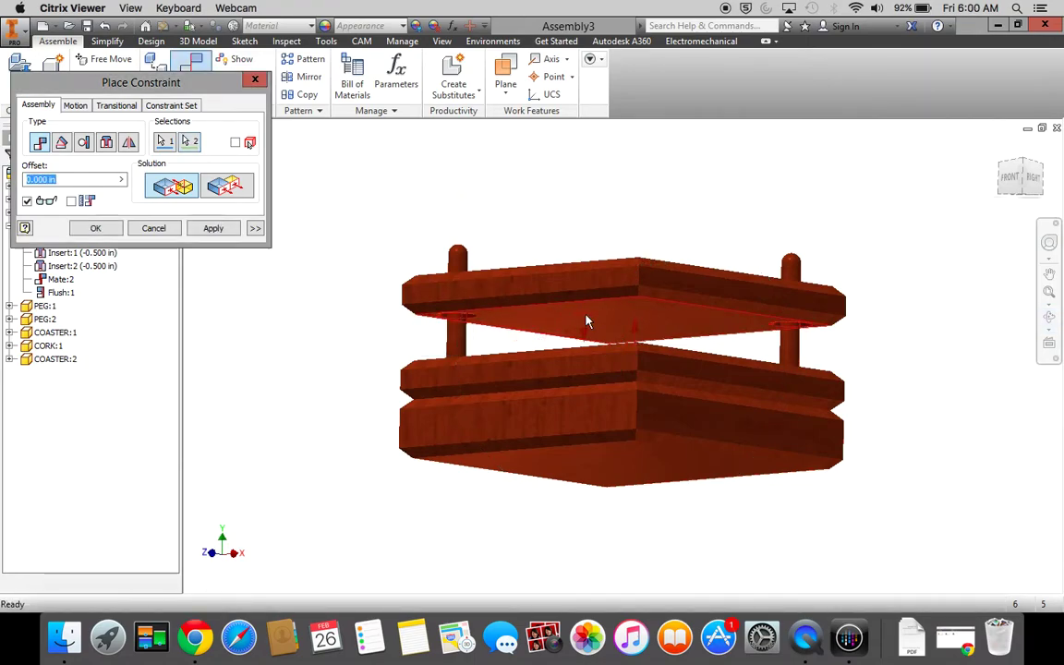
left_click(213, 229)
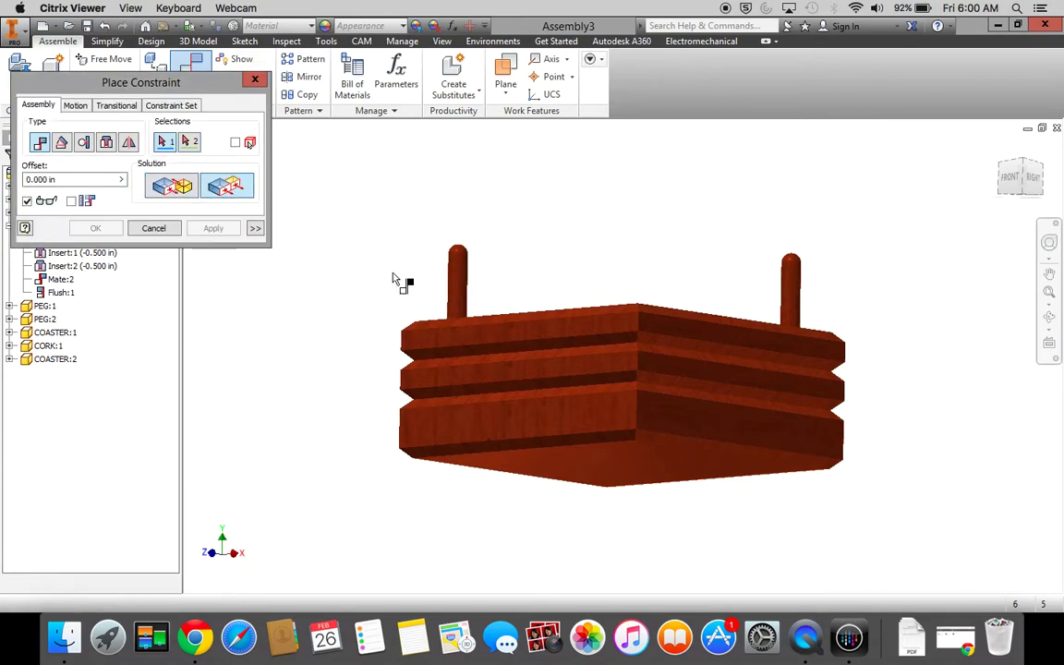
Make the second coaster's side face flush with the coaster below, then return to the home view
left_click(661, 331)
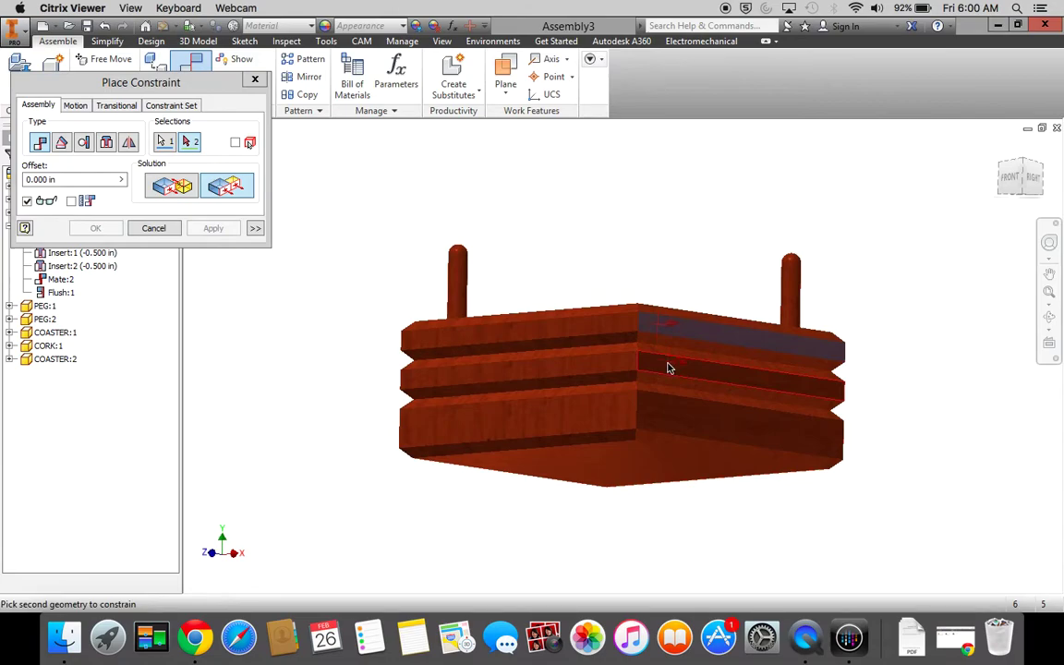
left_click(669, 367)
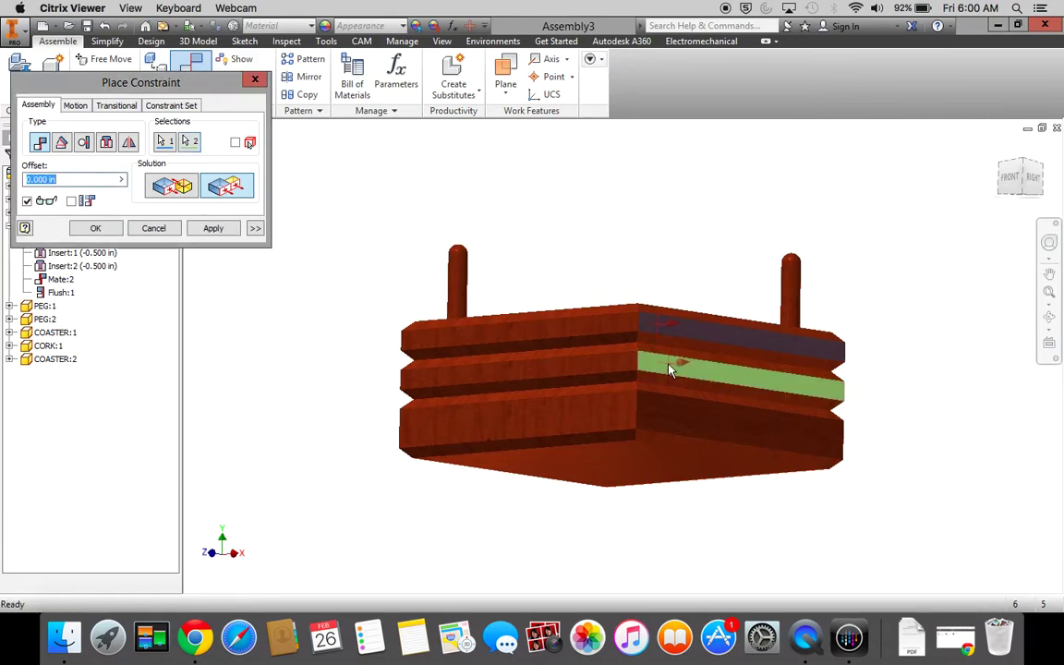
left_click(221, 232)
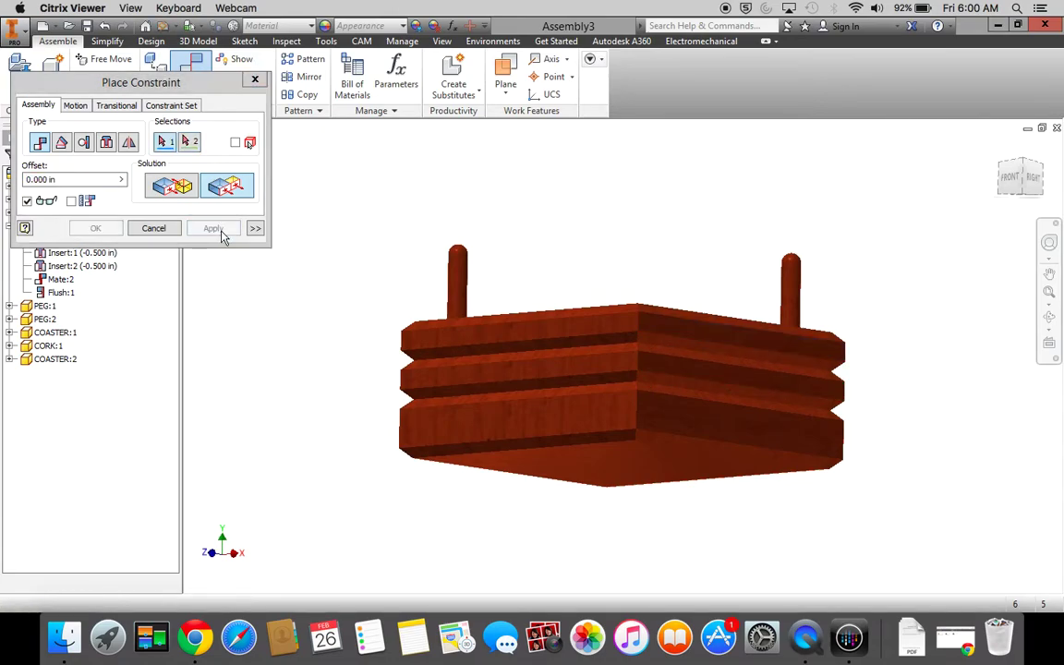
left_click(148, 231)
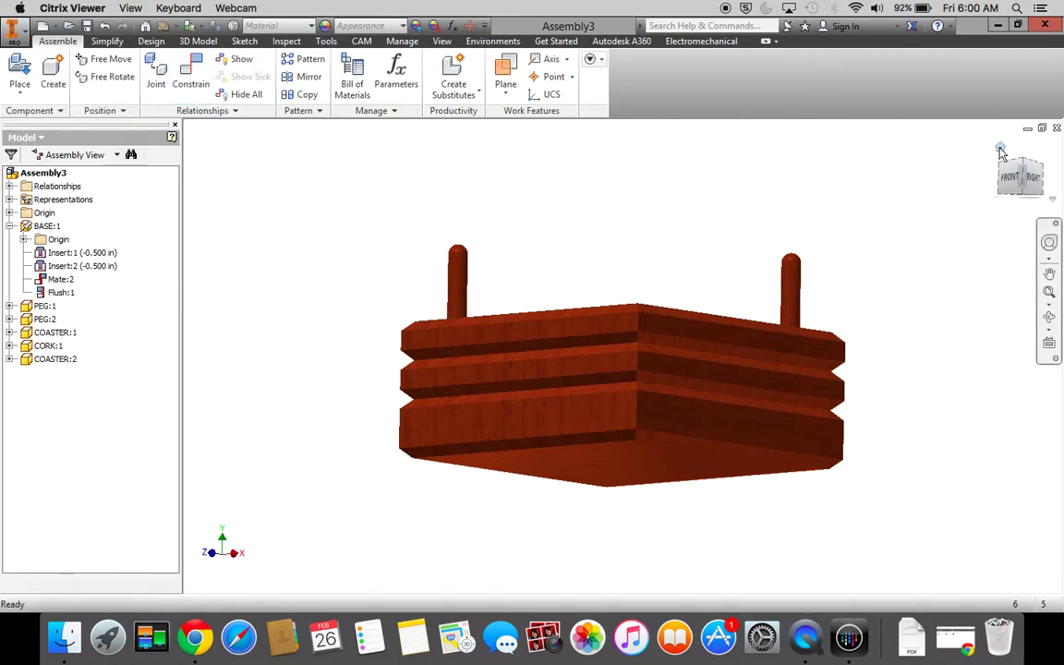
middle_click_drag(901, 141, 927, 317, "shift")
key("F6")
Place one copy of the CORK part beside the coaster stack as CORK:2
left_click(24, 63)
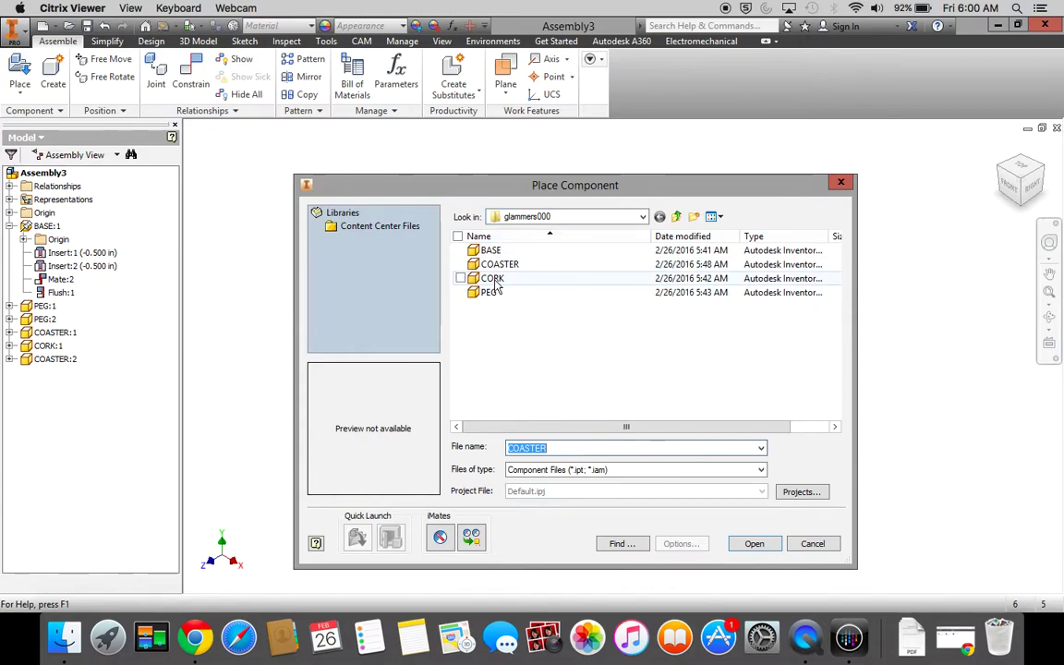
left_click(492, 279)
left_click(753, 543)
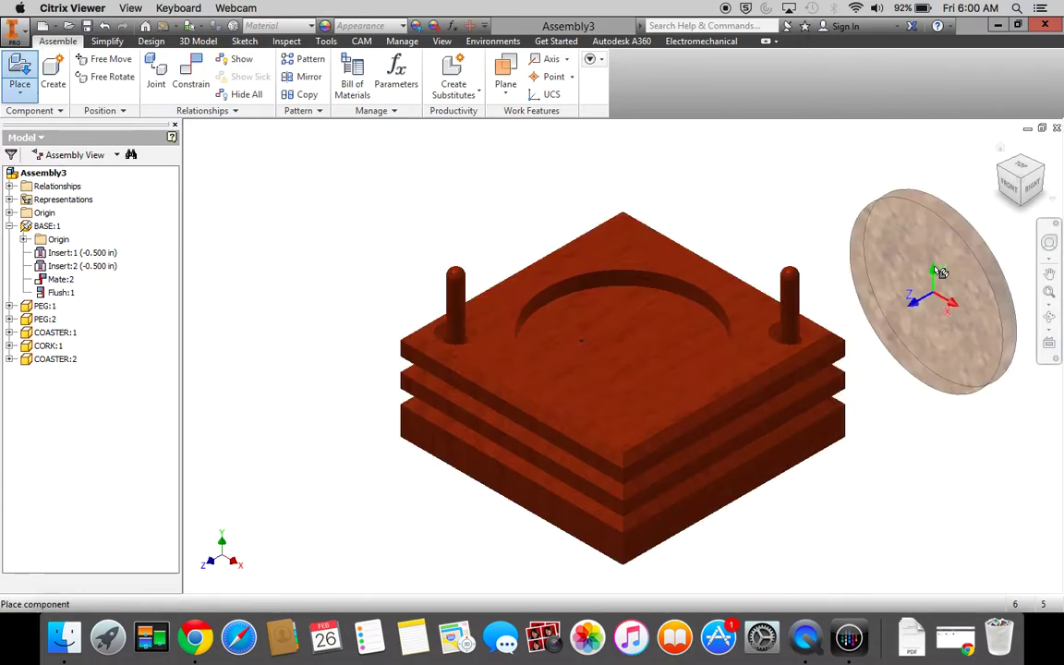
left_click(919, 294)
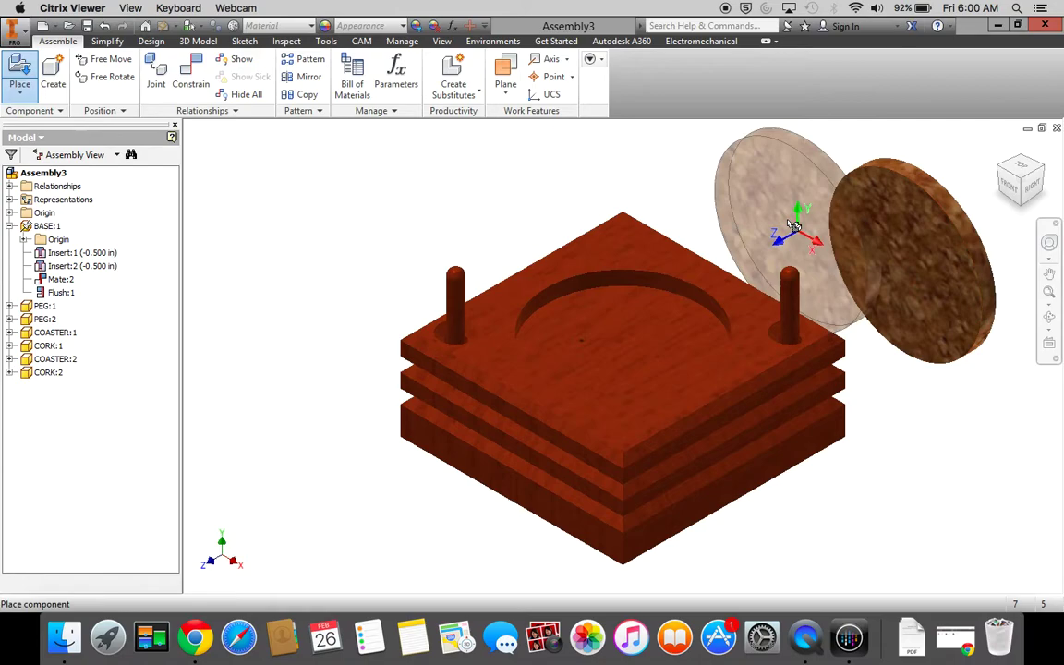
key("Escape")
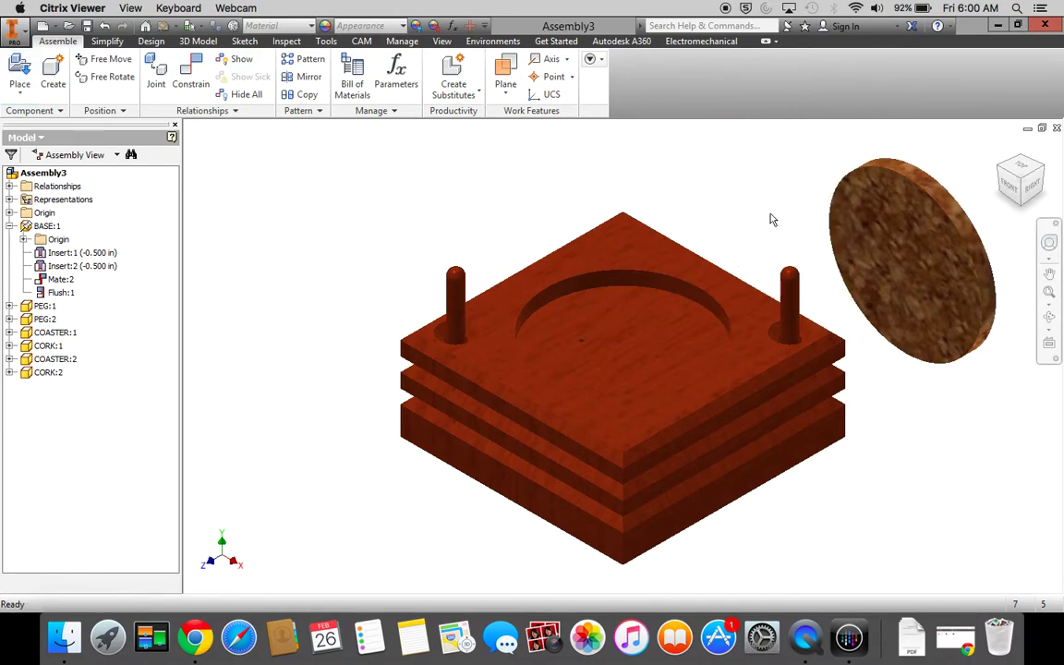
Constrain CORK:2's edge to the top coaster's circular recess edge
left_click(188, 72)
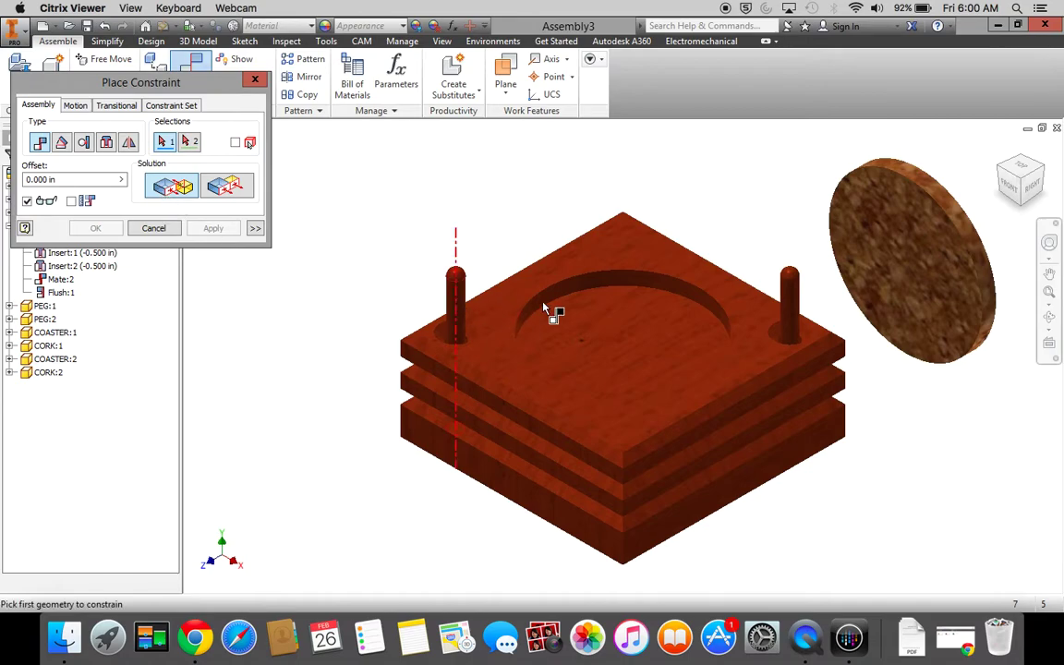
left_click(600, 292)
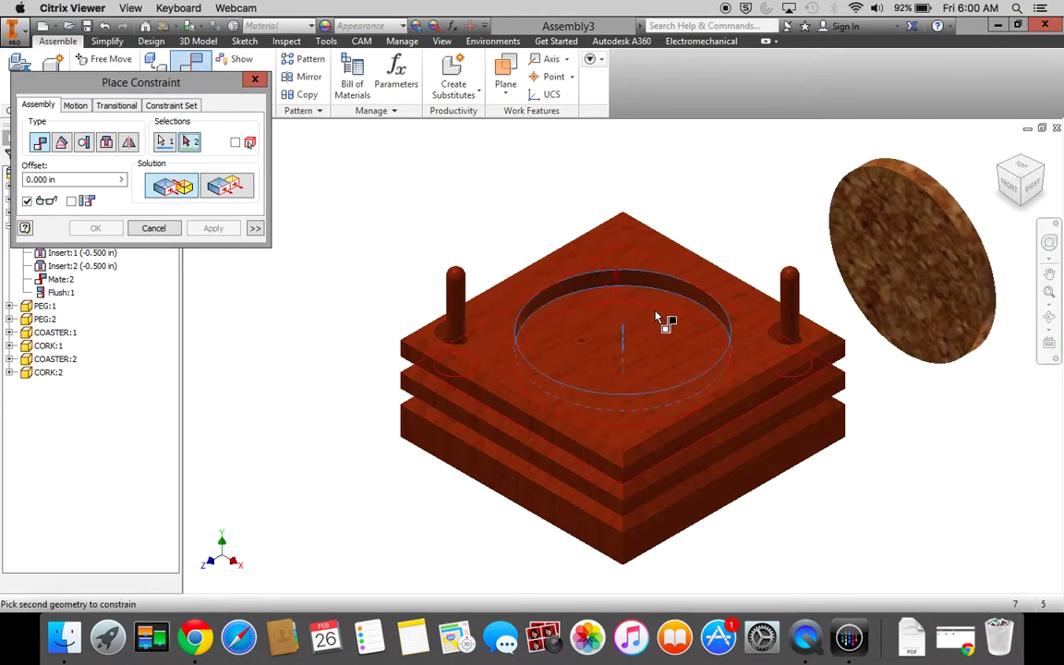
left_click(956, 215)
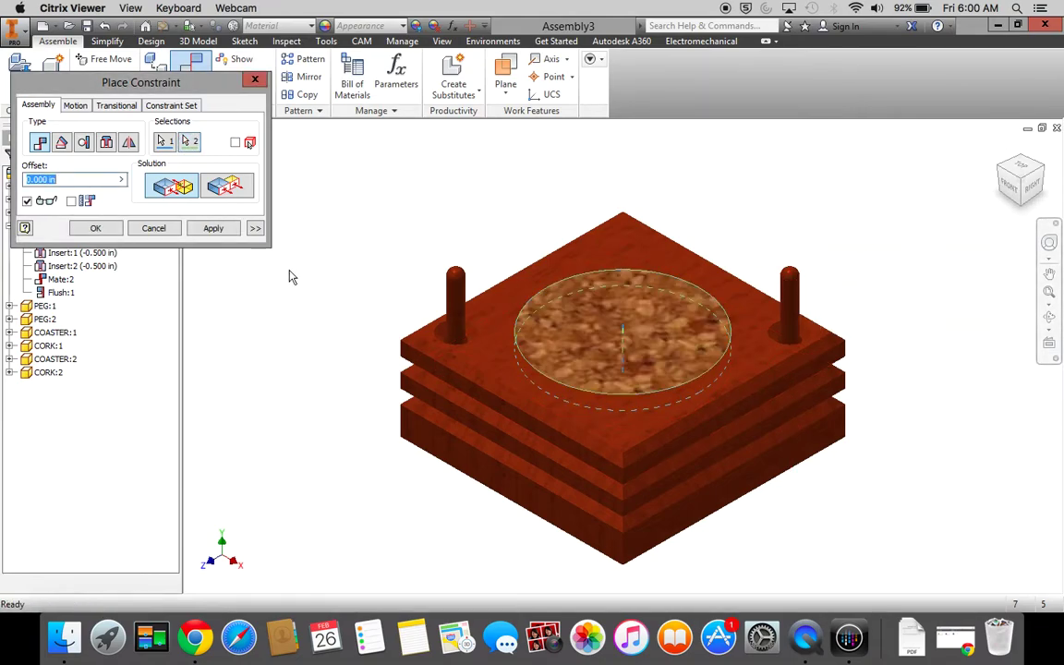
left_click(230, 234)
Make the cork's top face flush with the coaster's top face
left_click(231, 188)
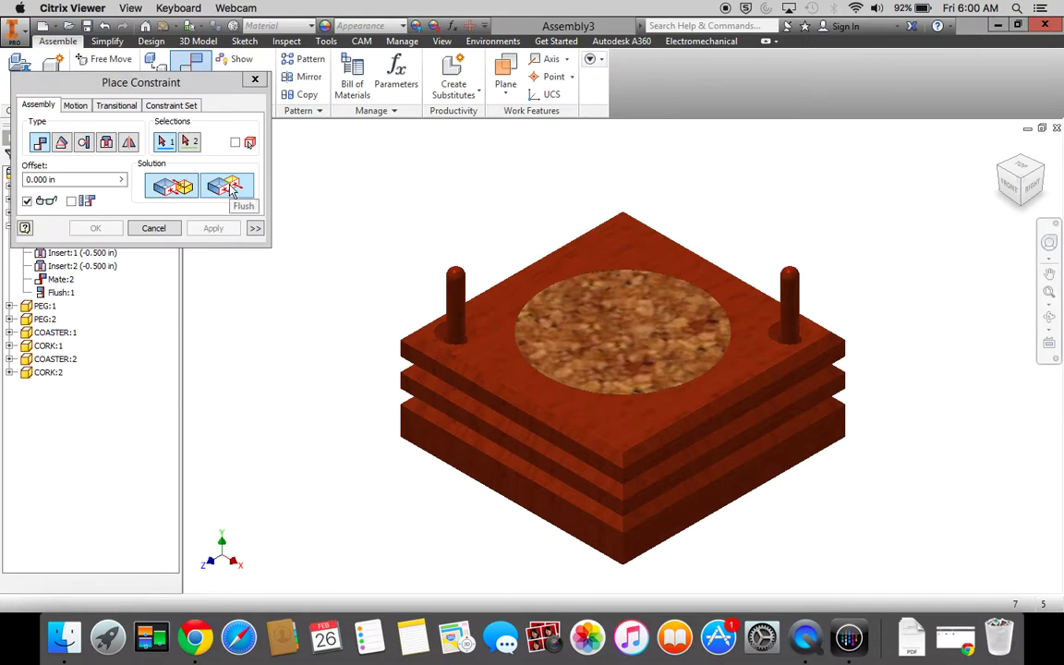
left_click(615, 257)
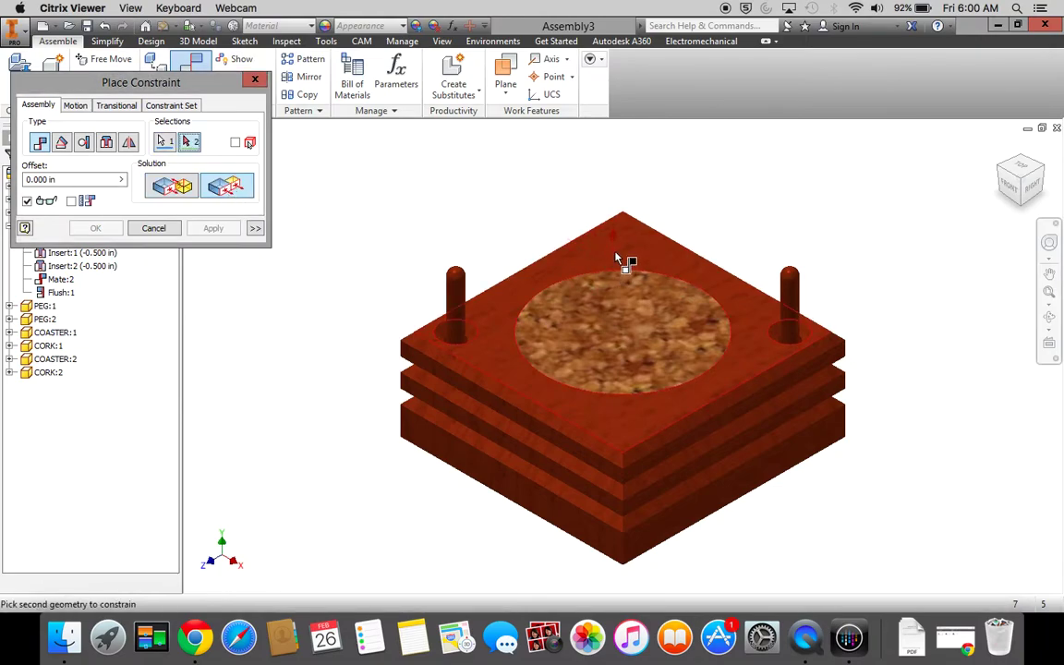
left_click(626, 329)
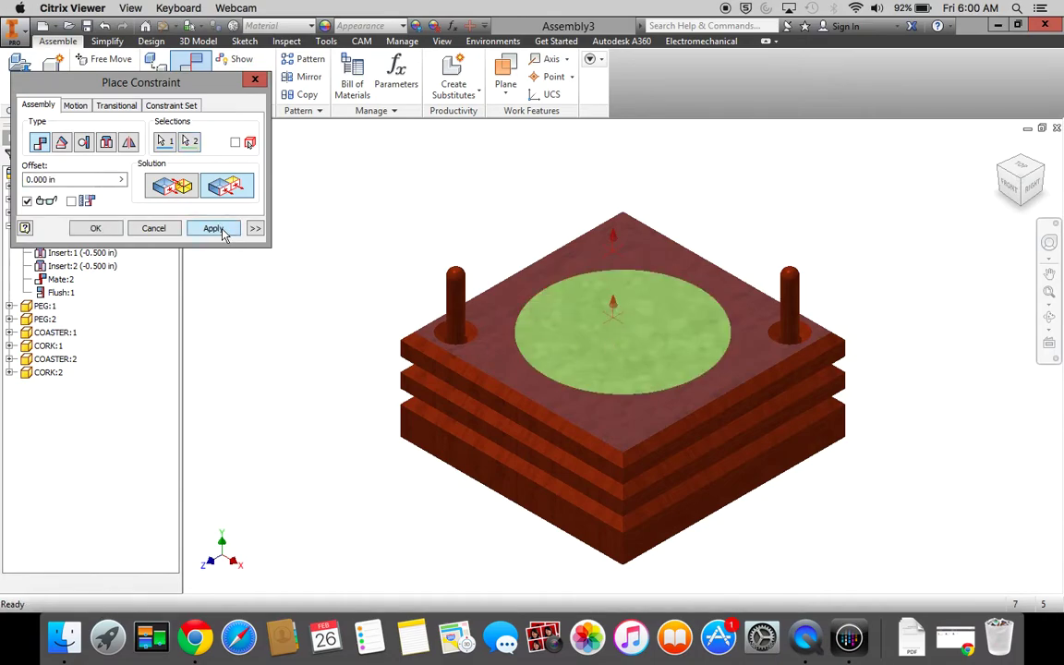
left_click(213, 230)
left_click(150, 228)
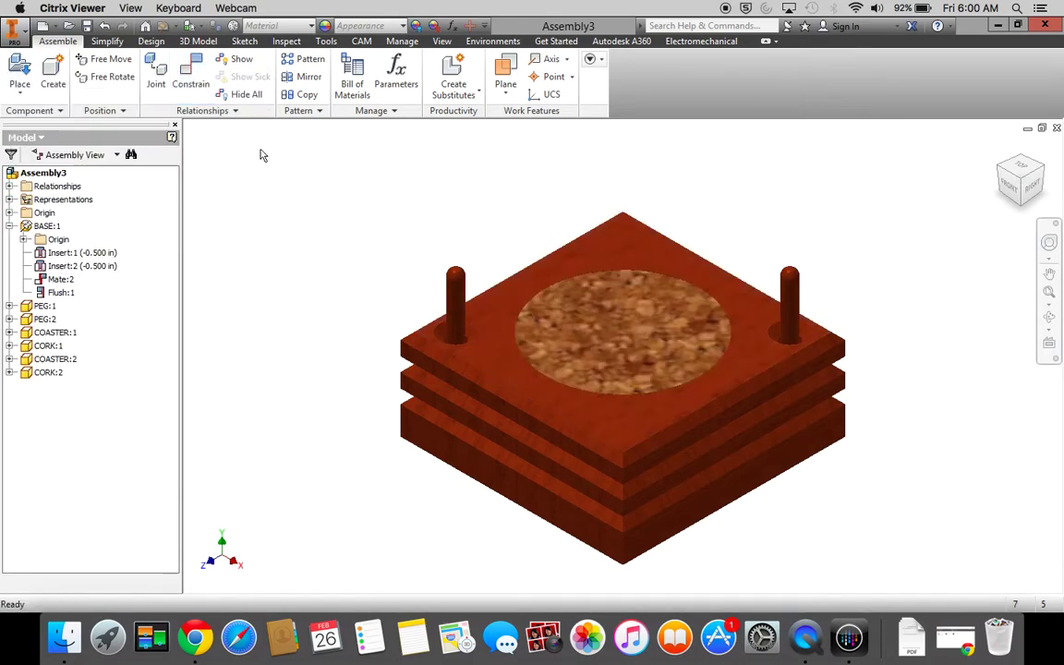
Place a third COASTER part above the stack
left_click(20, 72)
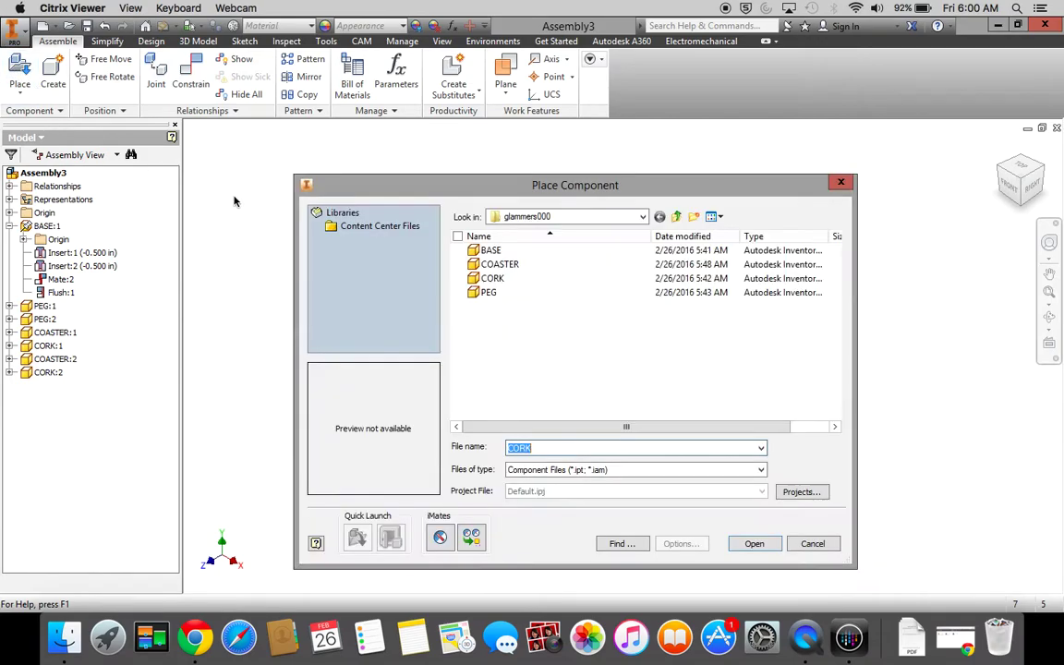
left_click(498, 264)
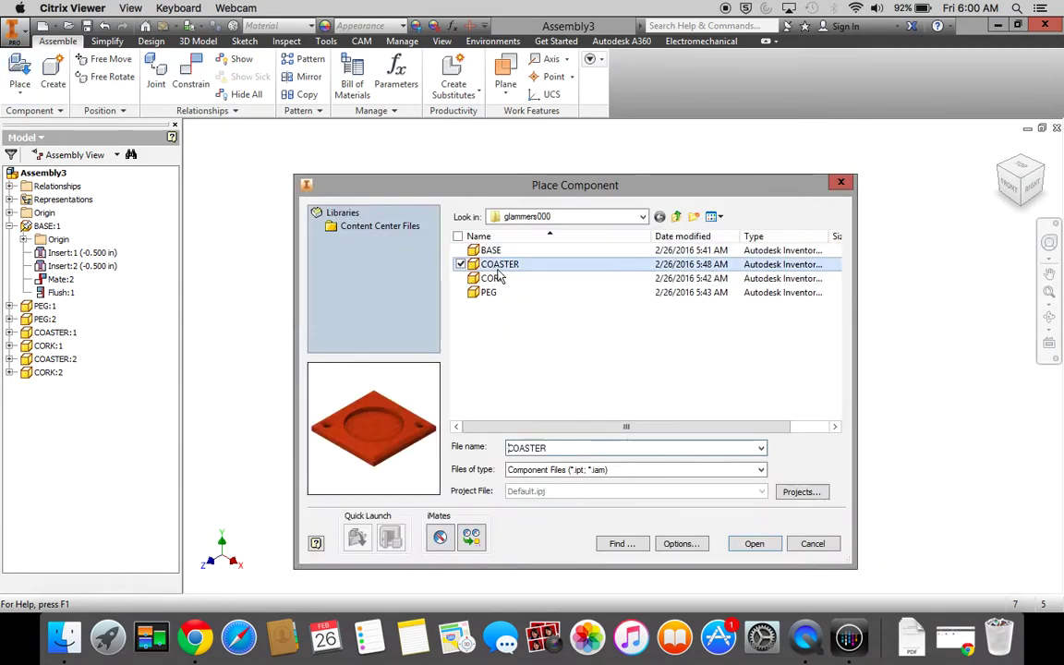
left_click(761, 545)
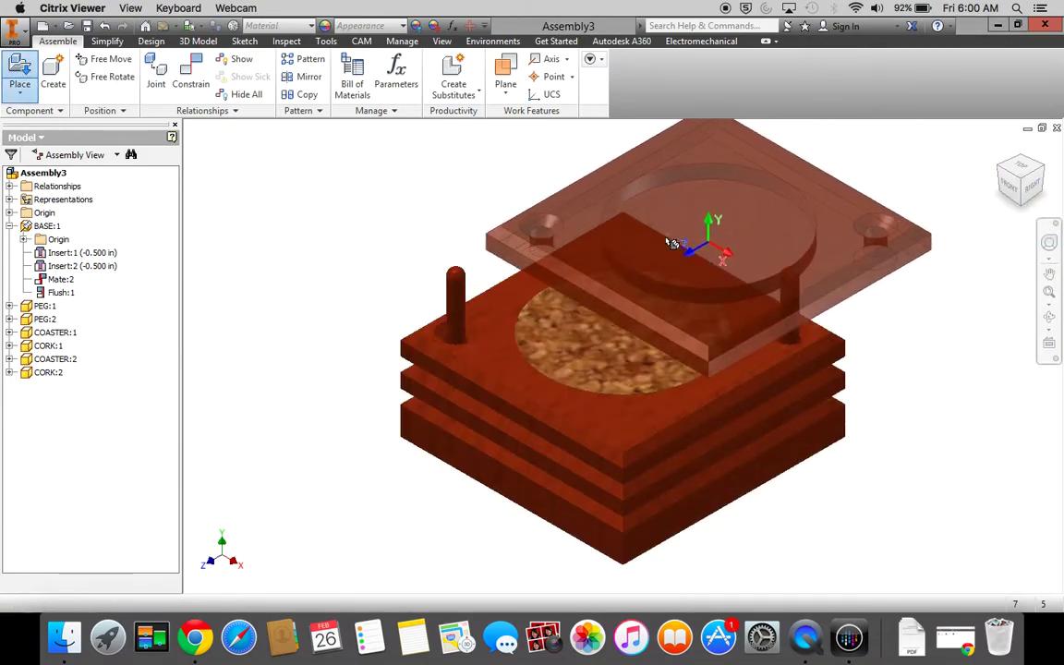
left_click(616, 226)
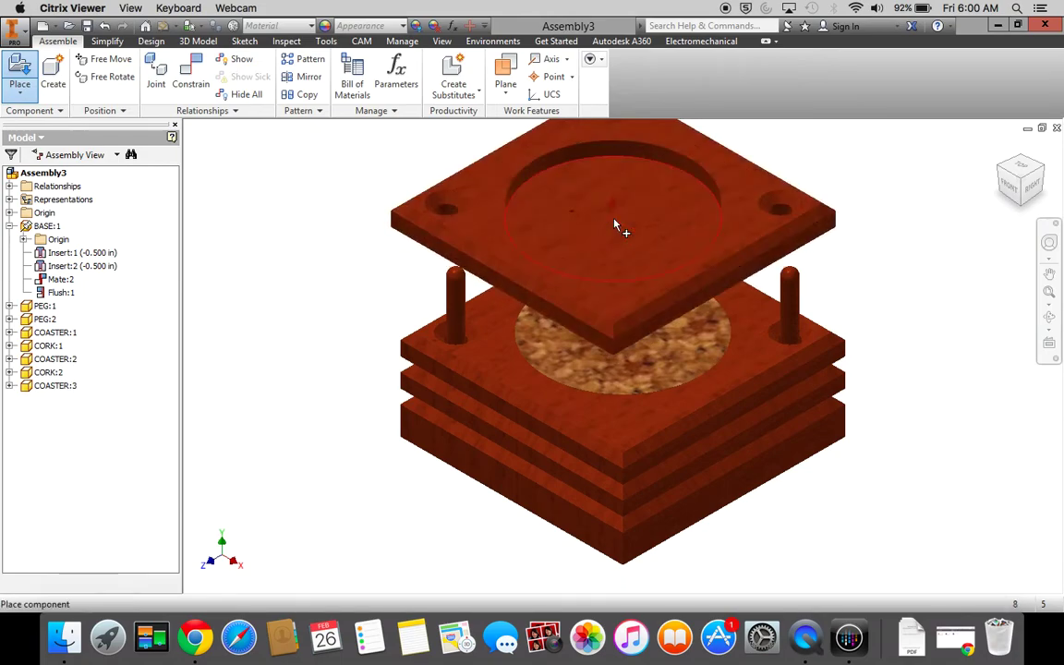
key("Escape")
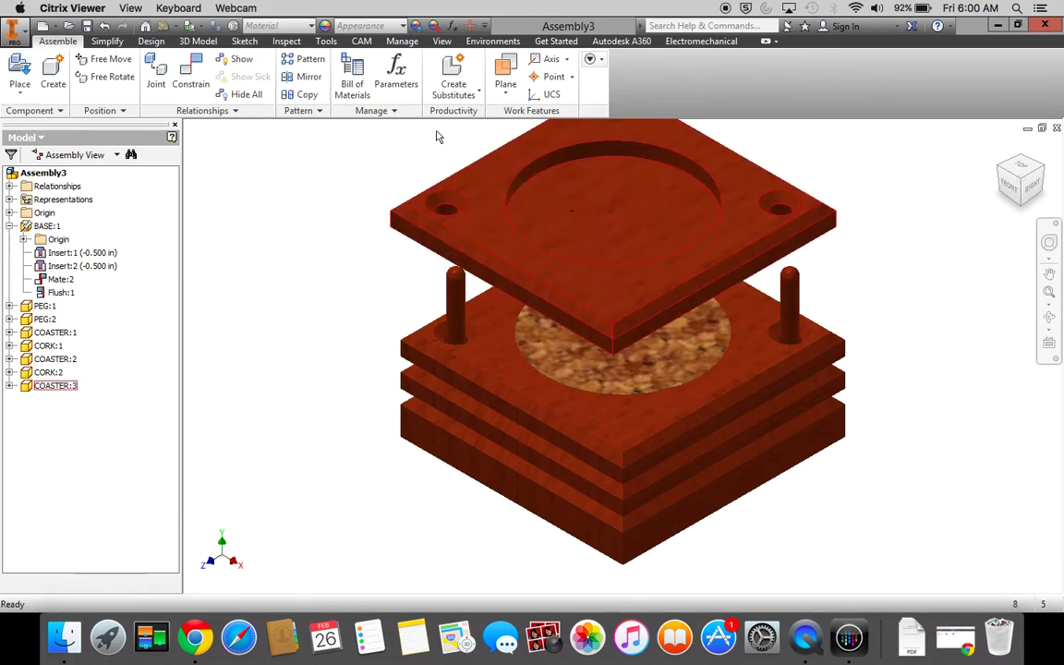
Align the third coaster's hole with the right peg's axis, then lift it off the stack
left_click(193, 82)
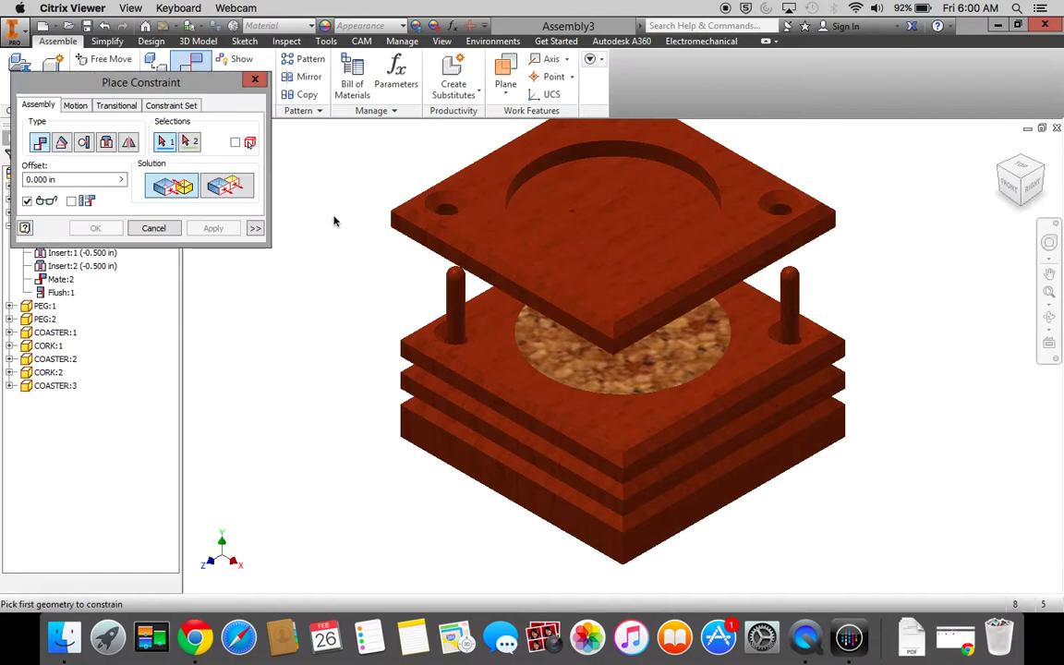
left_click(791, 305)
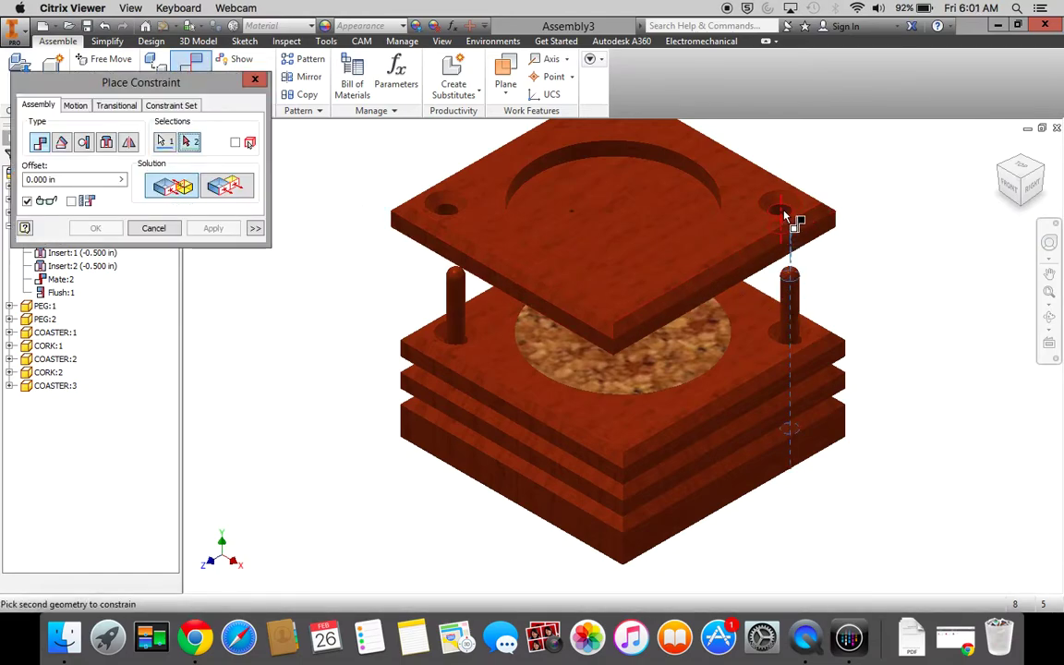
left_click(784, 216)
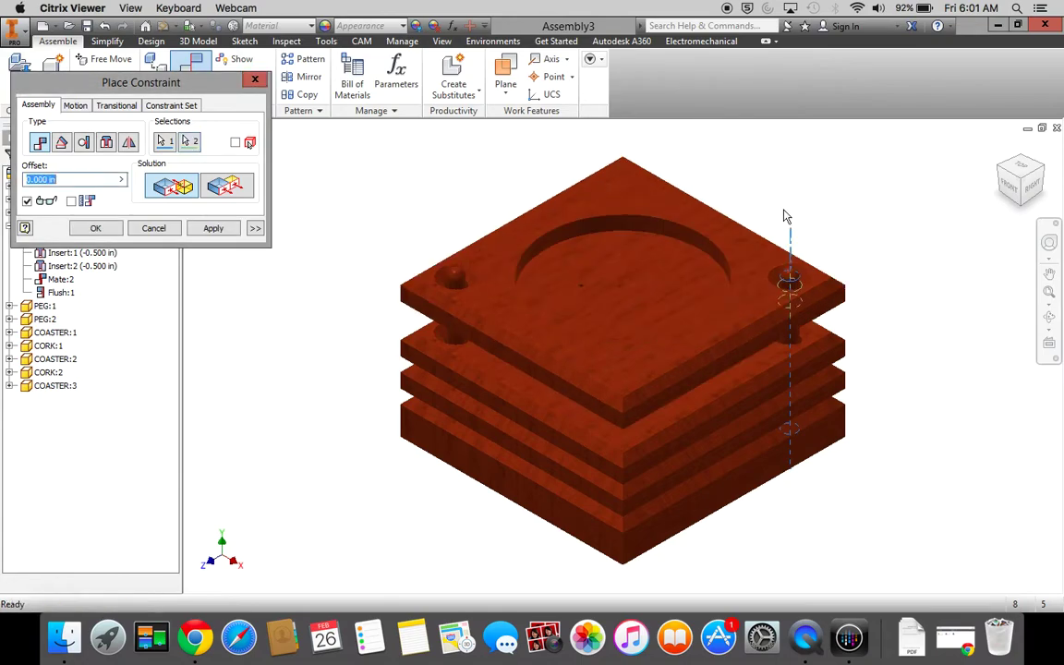
left_click(212, 229)
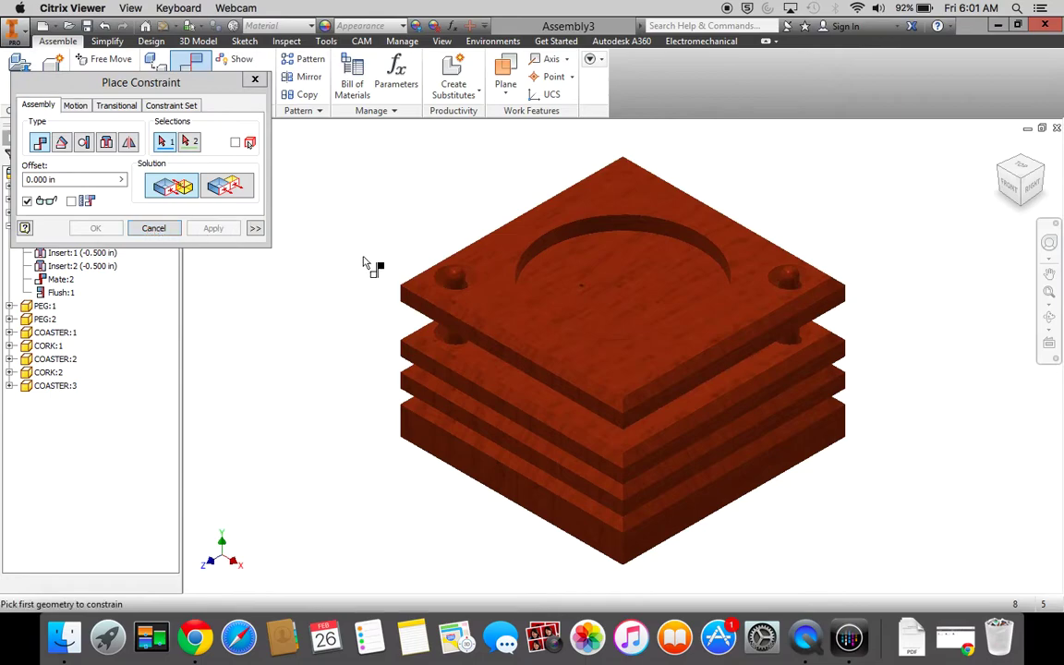
left_click(153, 229)
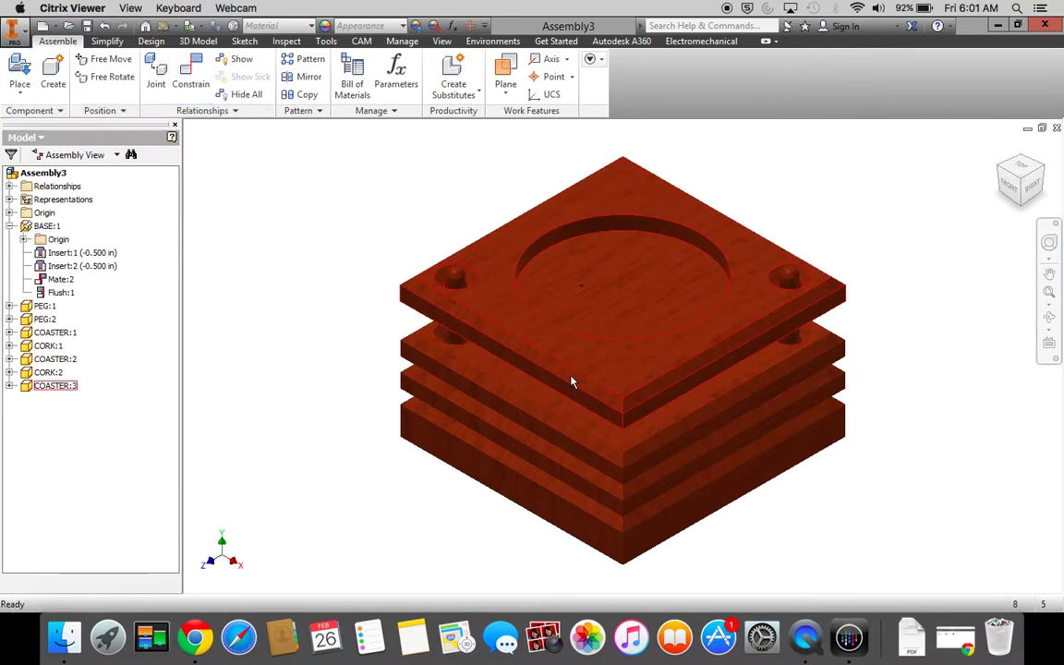
left_click_drag(597, 377, 593, 315)
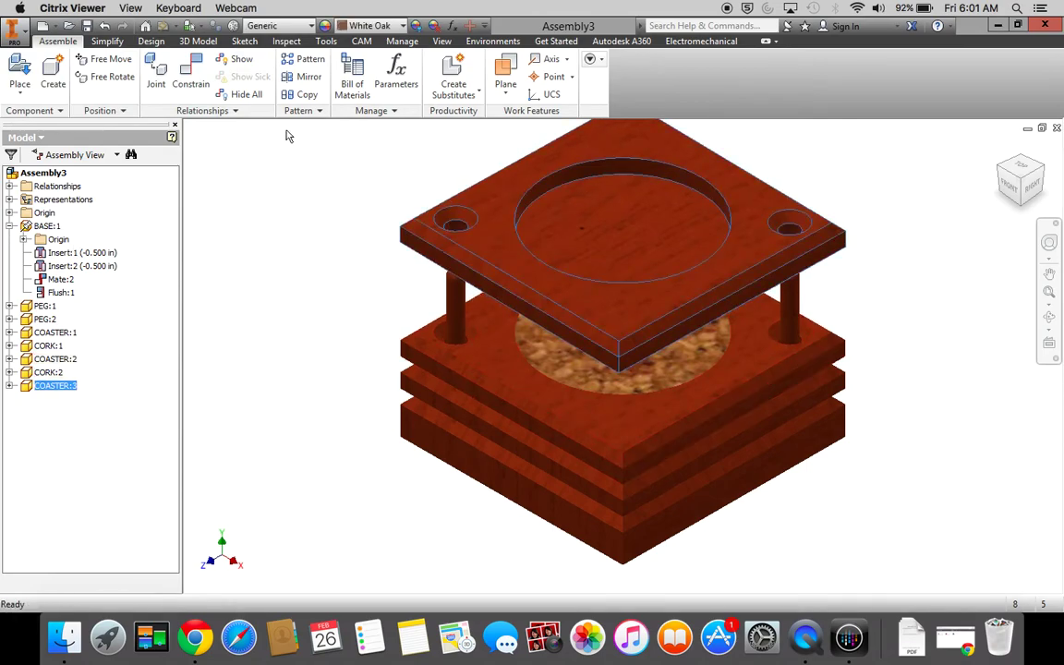
Mate the third coaster's underside to the stack's top face
left_click(188, 76)
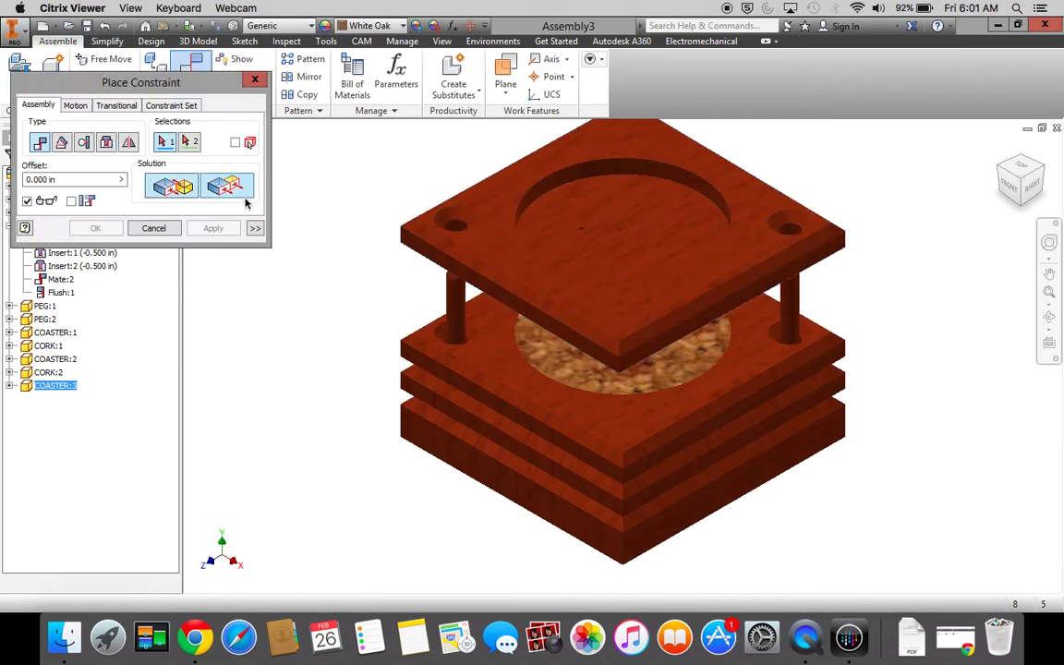
left_click(614, 425)
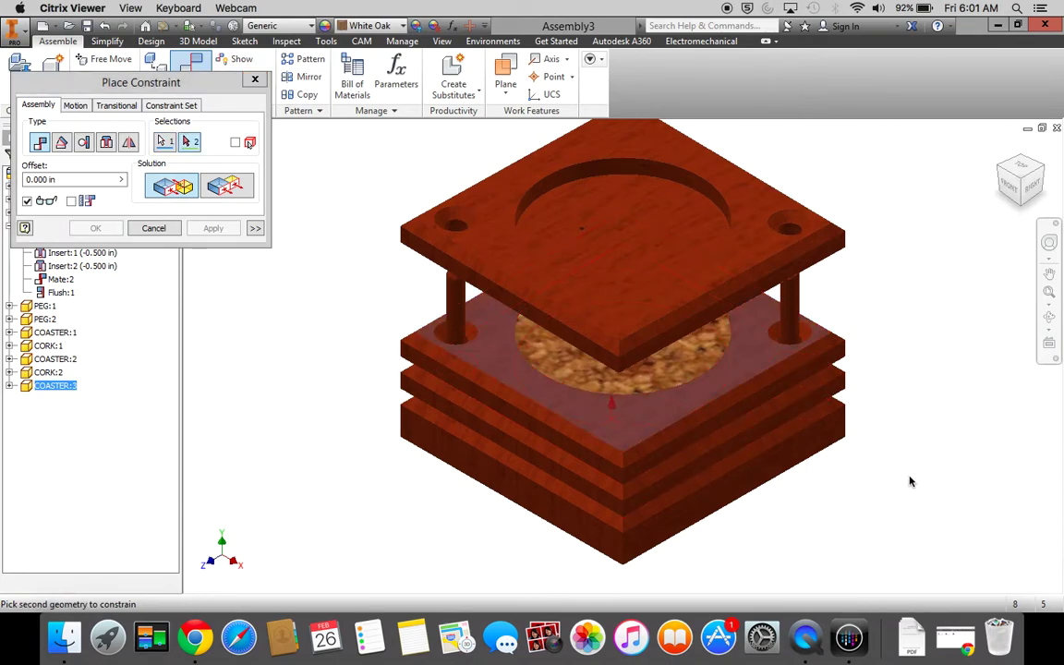
left_click(1049, 320)
left_click_drag(609, 386, 693, 241)
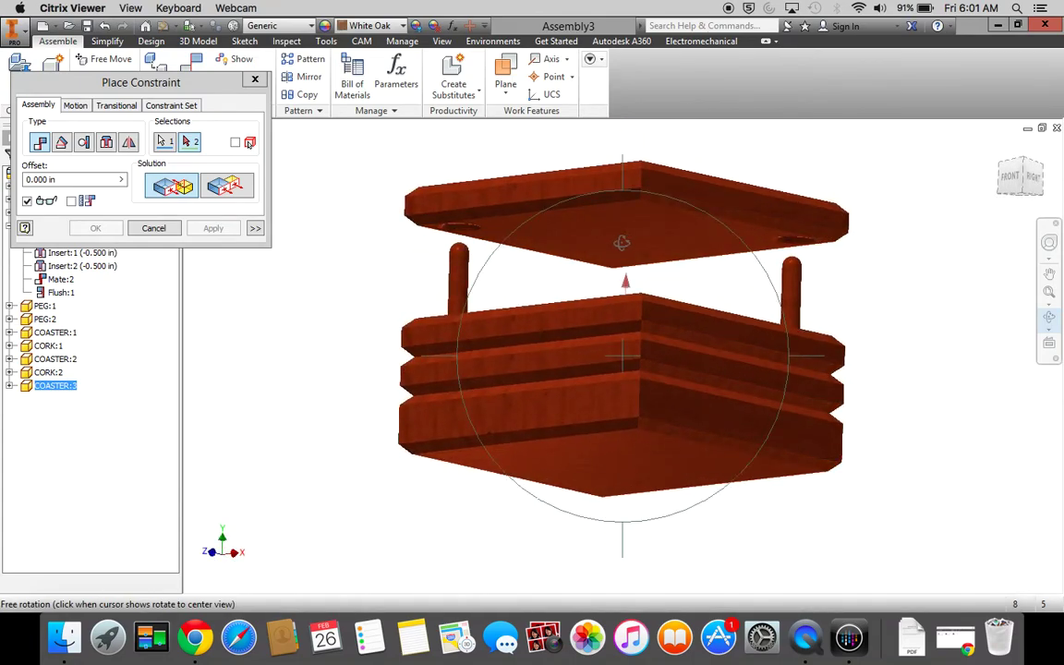
key("Escape")
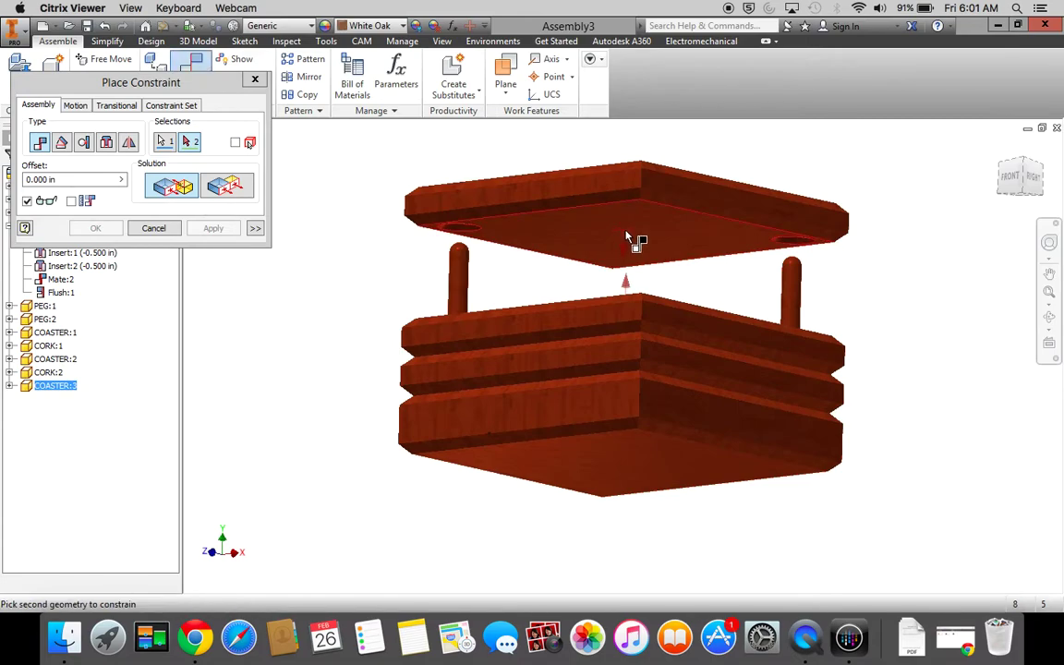
left_click(627, 238)
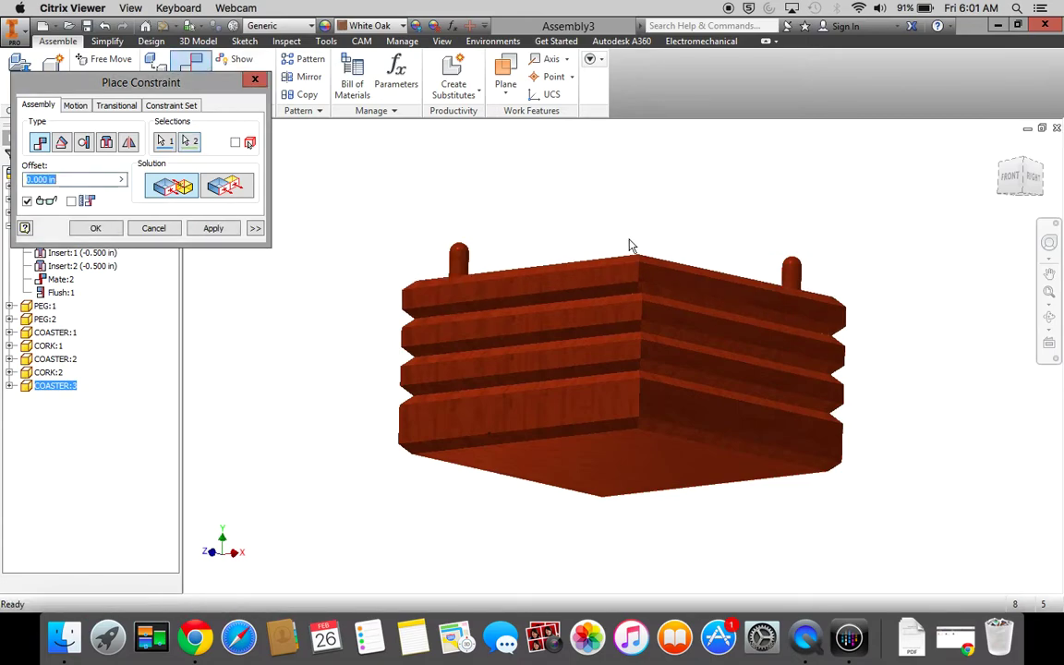
left_click(214, 229)
Make the third coaster's side face flush with the coaster below, then return to the home view
left_click(229, 194)
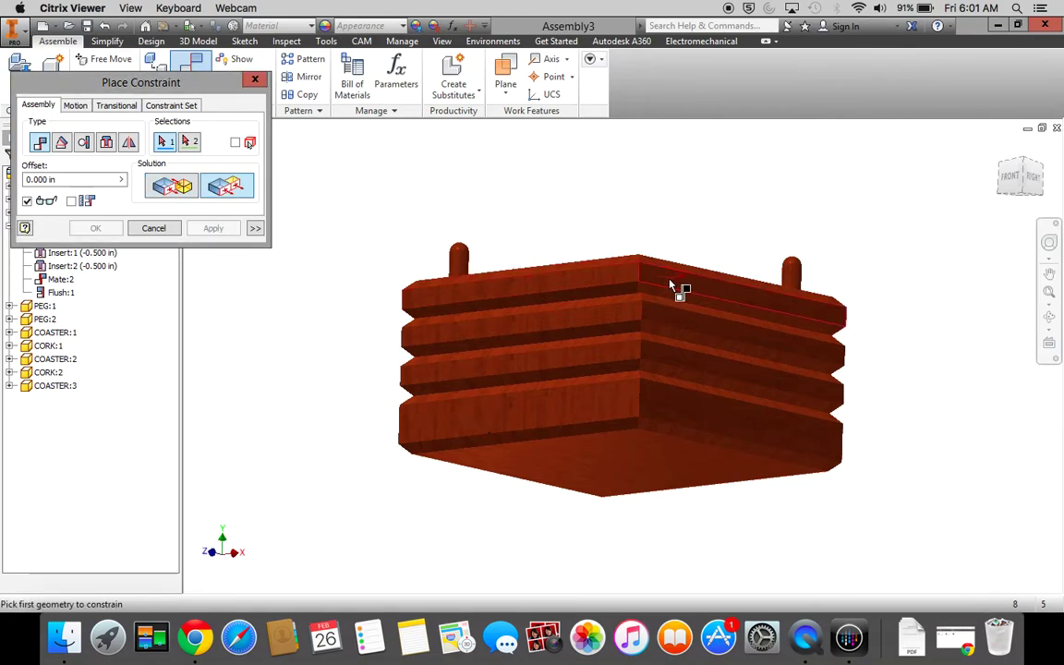
left_click(672, 285)
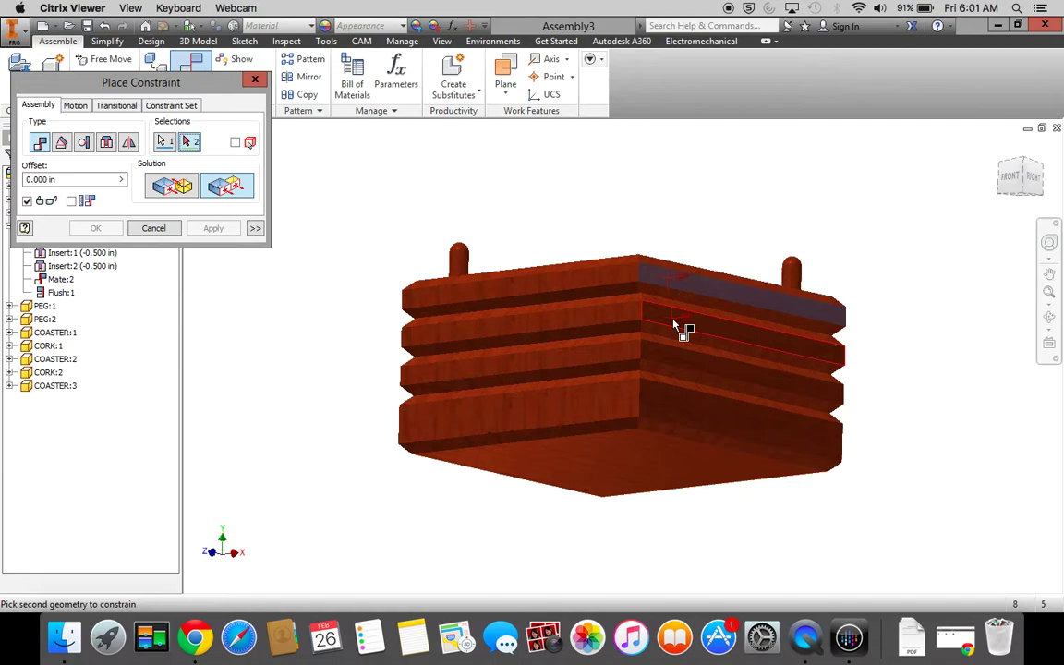
left_click(674, 326)
left_click(212, 229)
left_click(150, 229)
left_click(999, 150)
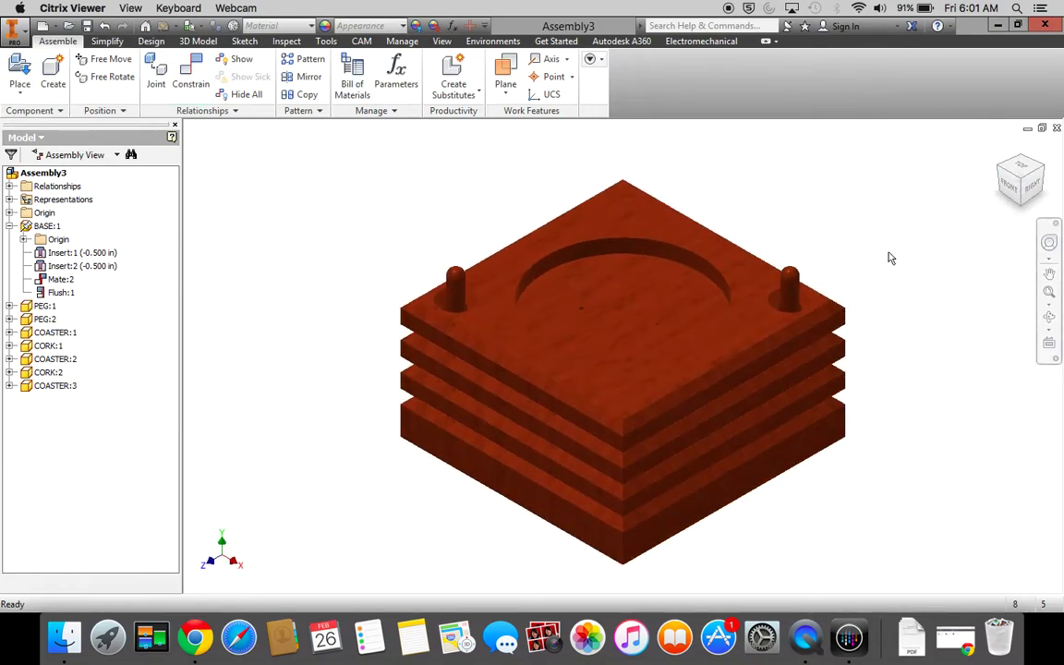
Place a third CORK disc beside the stack
left_click(19, 72)
left_click(491, 278)
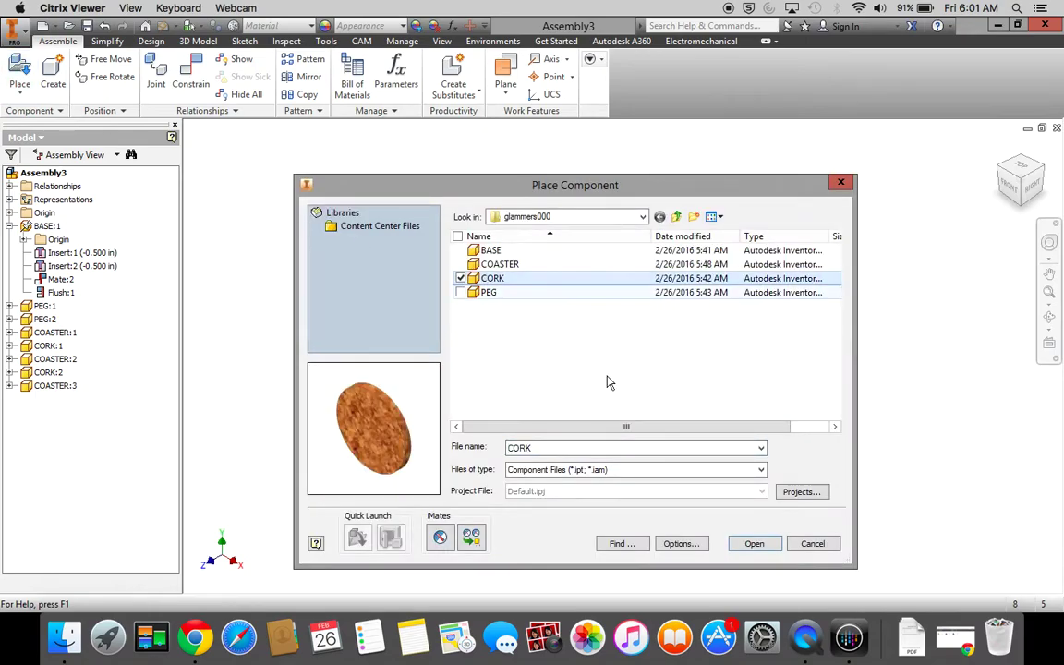
left_click(754, 544)
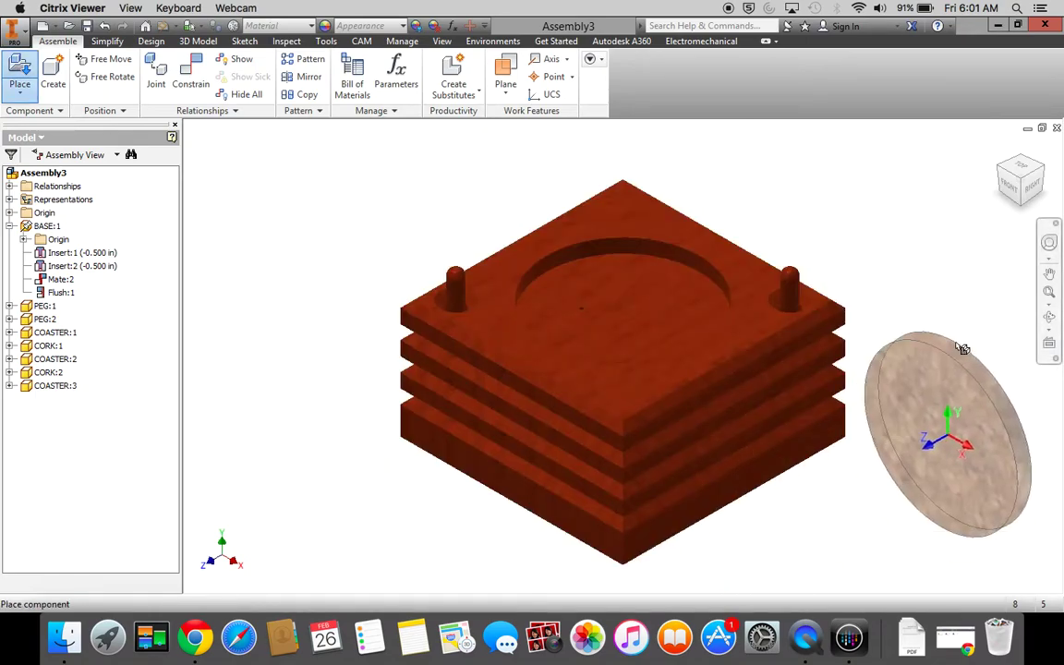
left_click(877, 245)
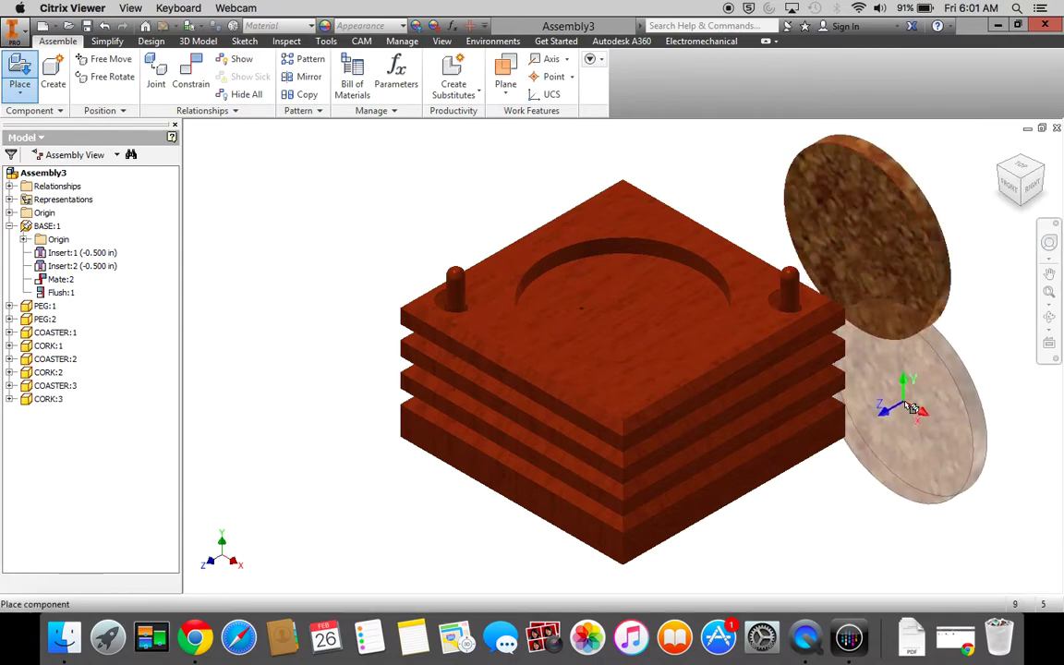
key("Escape")
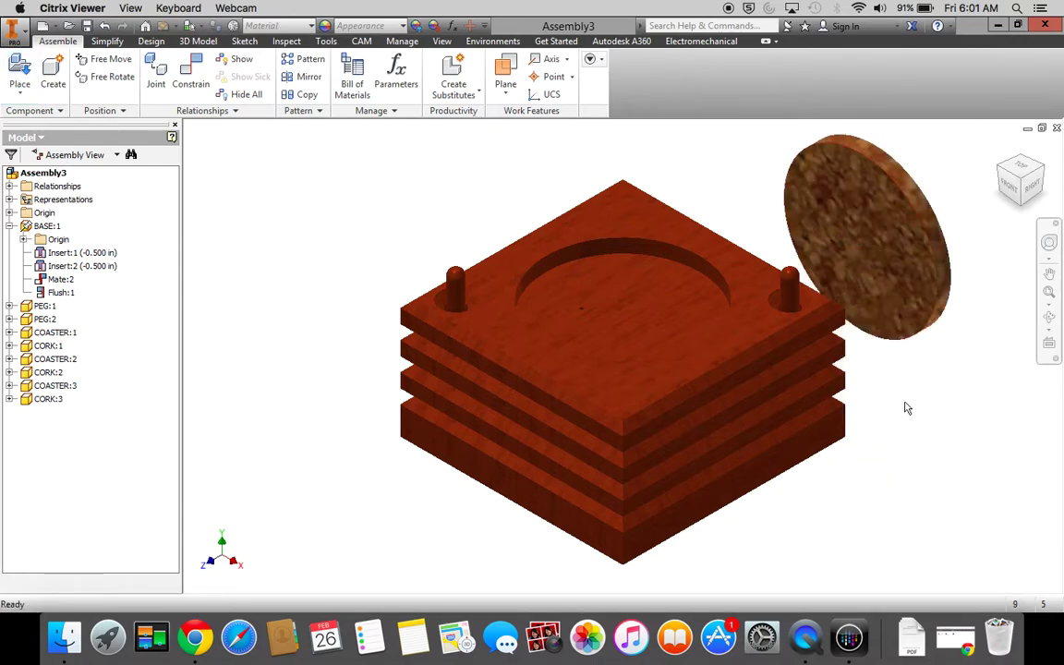
Seat CORK:3's edge in the top coaster's circular recess edge
left_click(190, 77)
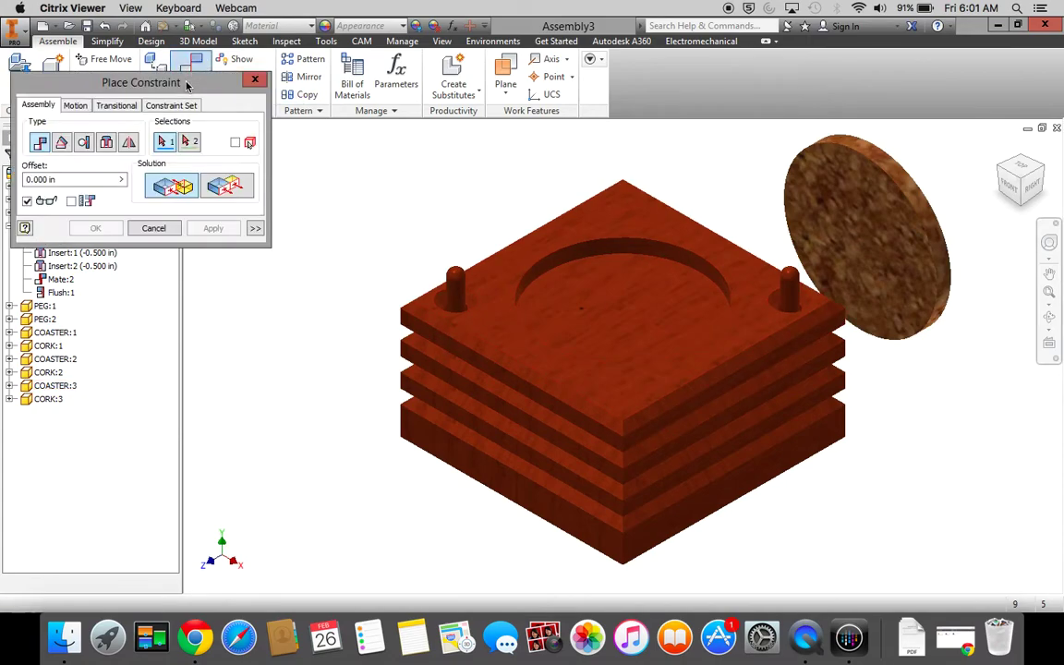
left_click(602, 256)
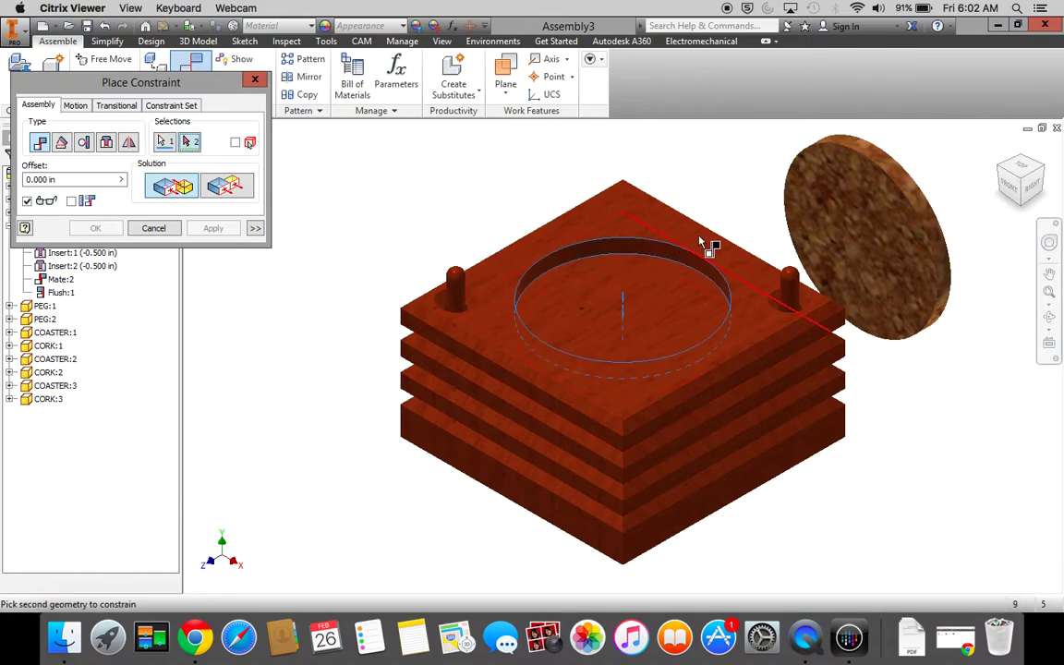
left_click(918, 199)
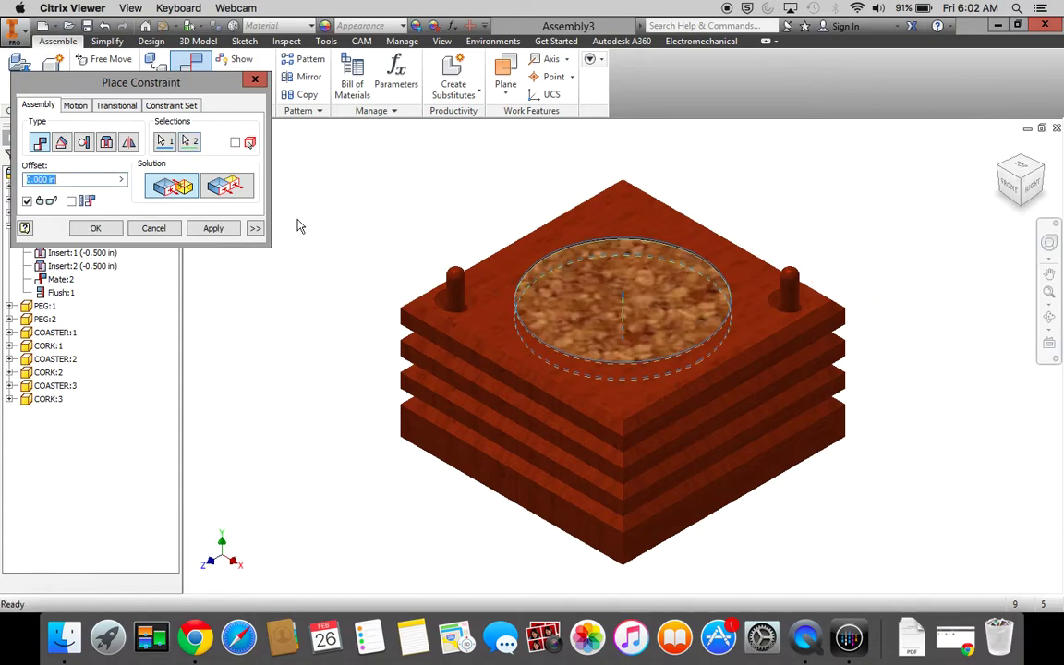
left_click(224, 231)
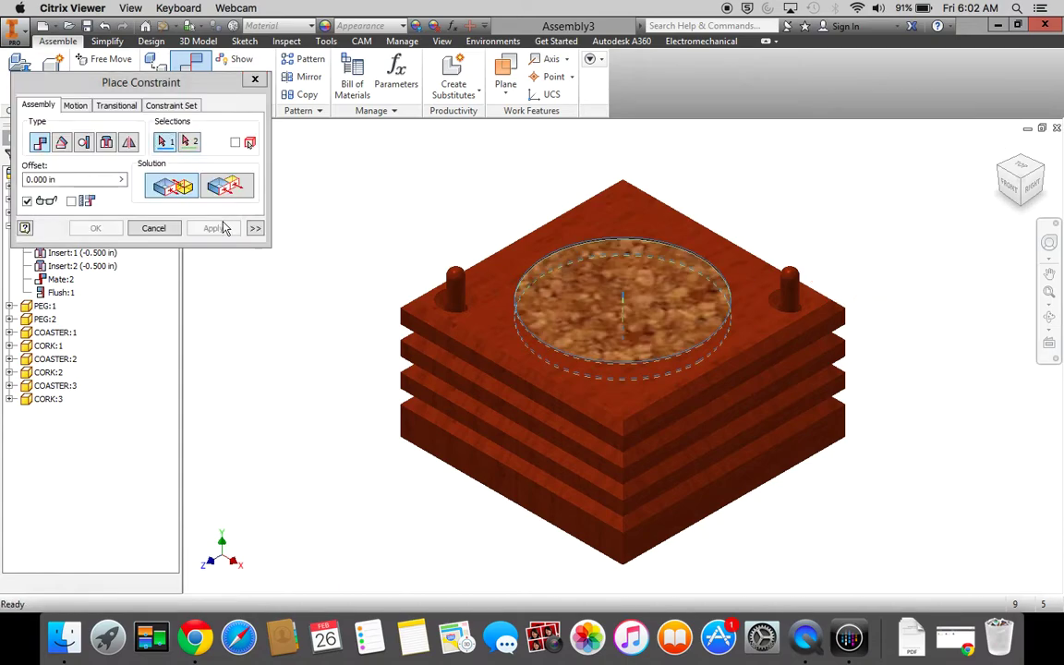
Make the cork's top face flush with the coaster's top face
left_click(624, 287)
left_click(617, 224)
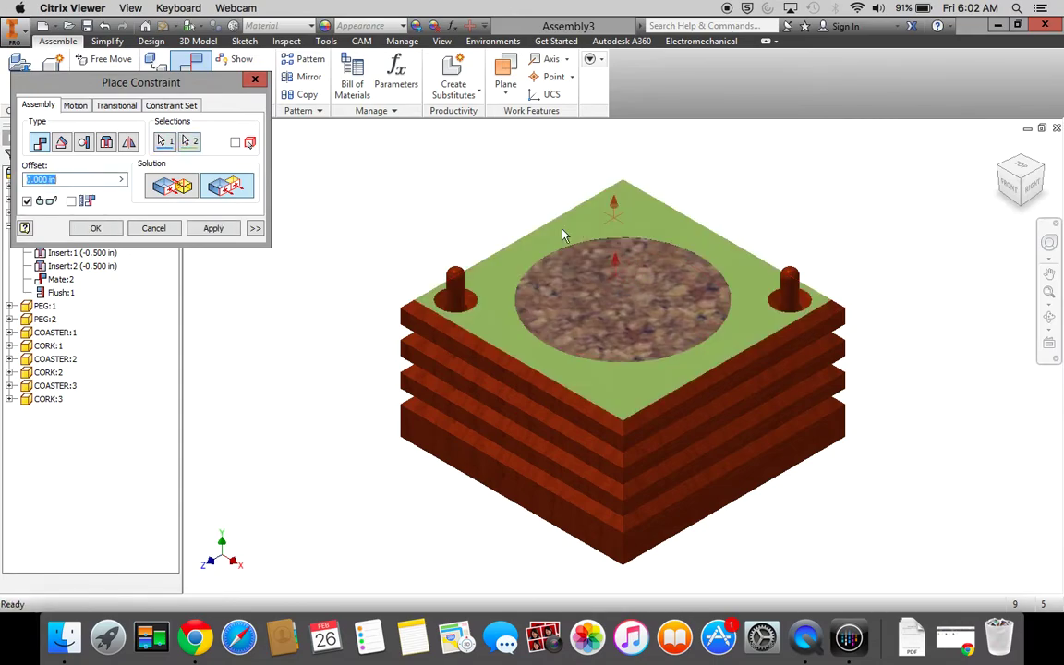
left_click(220, 231)
left_click(153, 229)
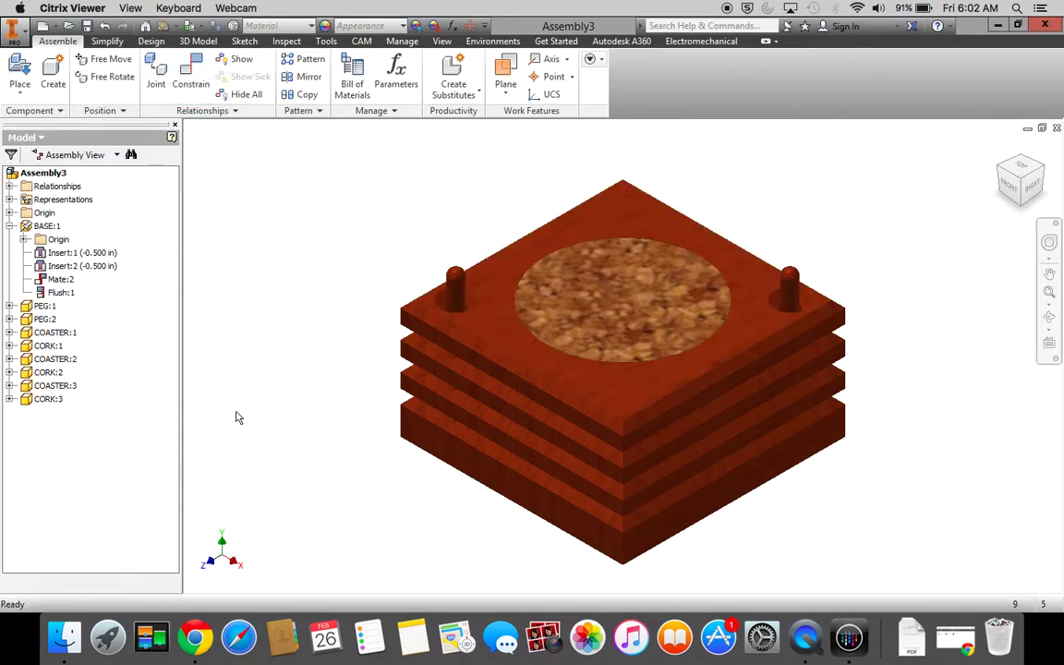
left_click(20, 74)
Place a fourth COASTER part floating above the cork-topped stack
left_click(499, 264)
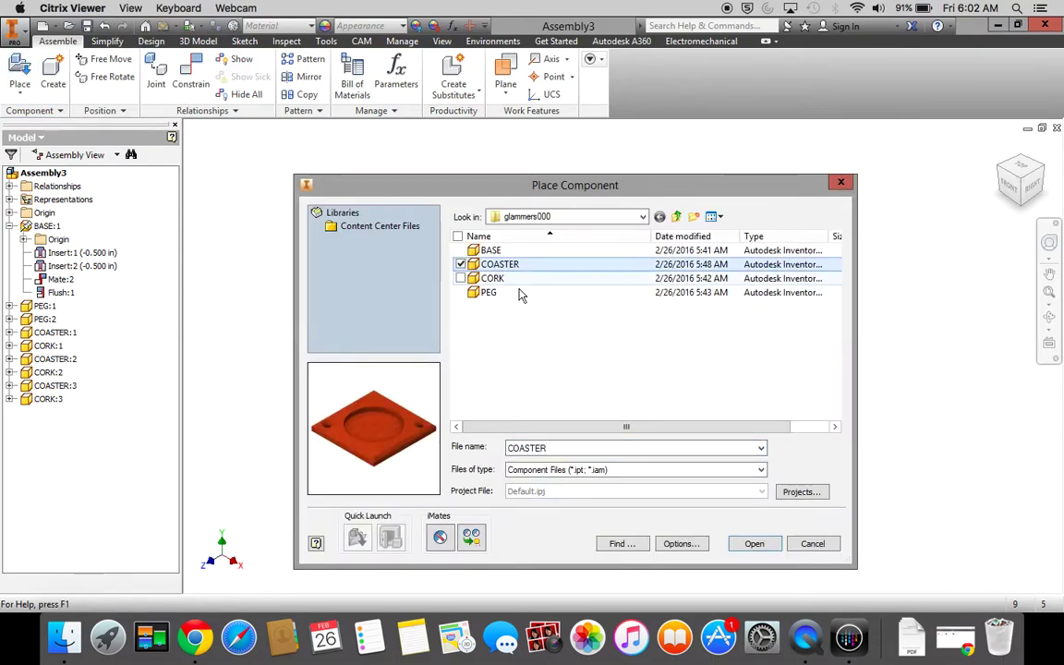
left_click(754, 544)
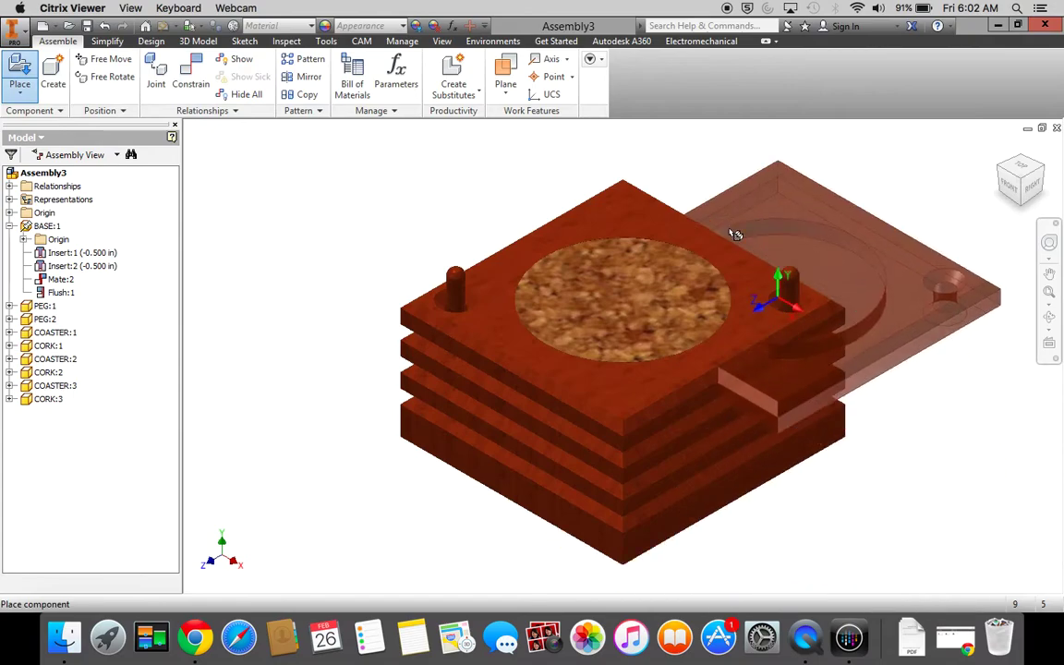
left_click(621, 177)
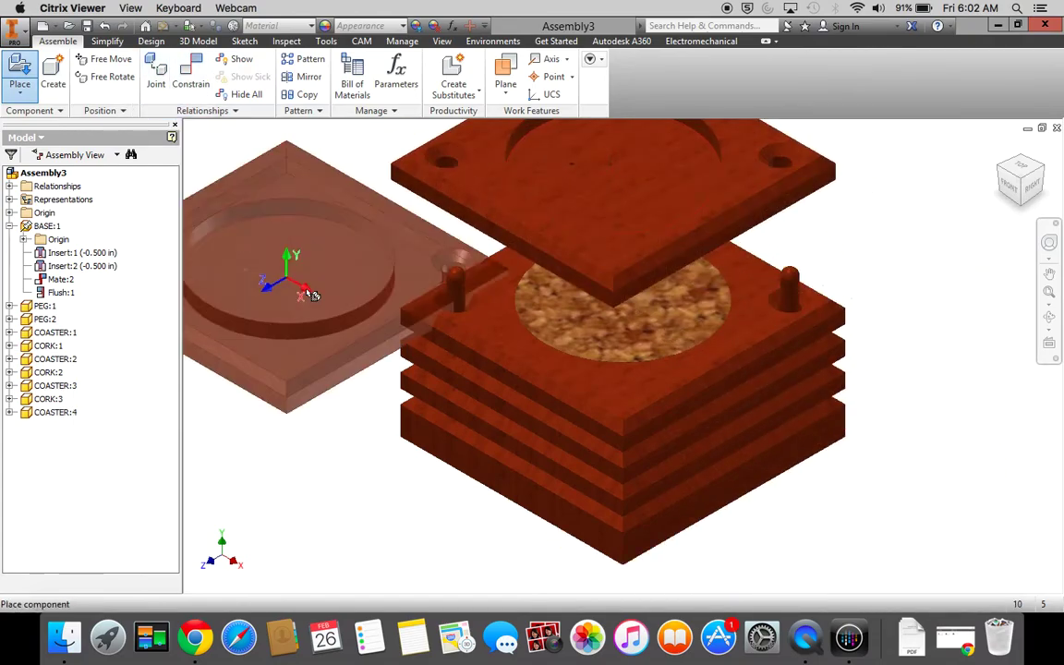
key("Escape")
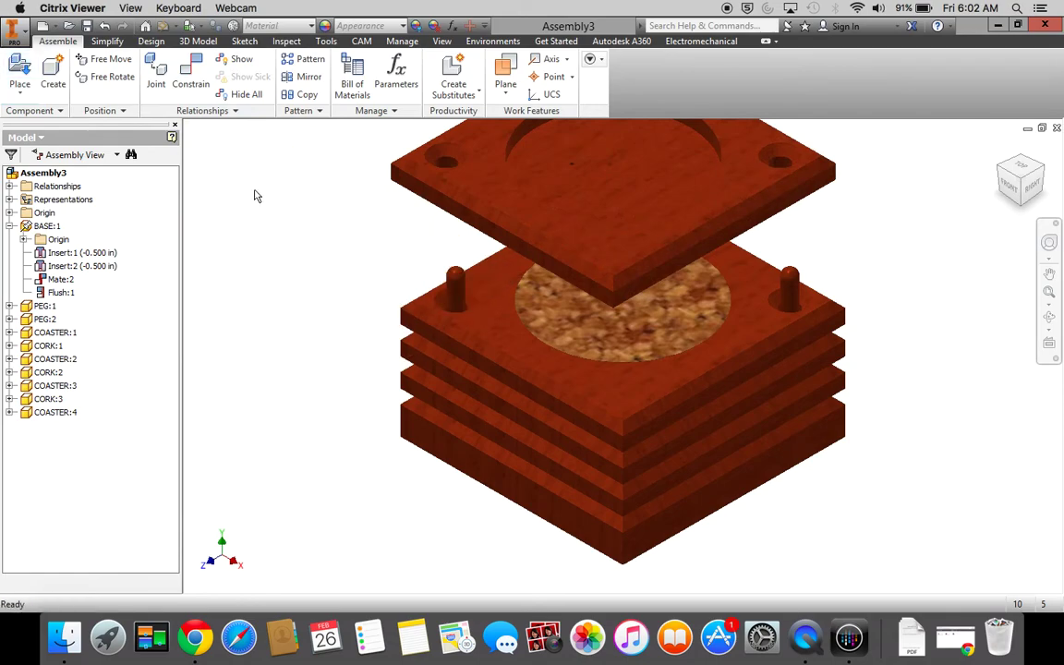
Mate the right peg's axis to COASTER:4's corner hole axis
left_click(187, 76)
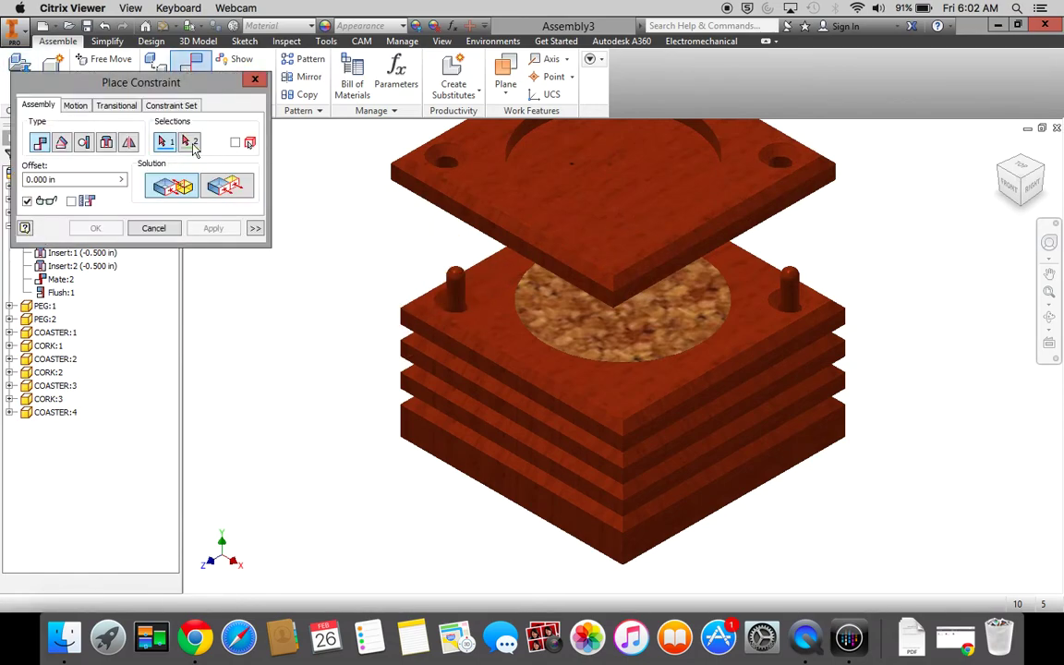
left_click(791, 297)
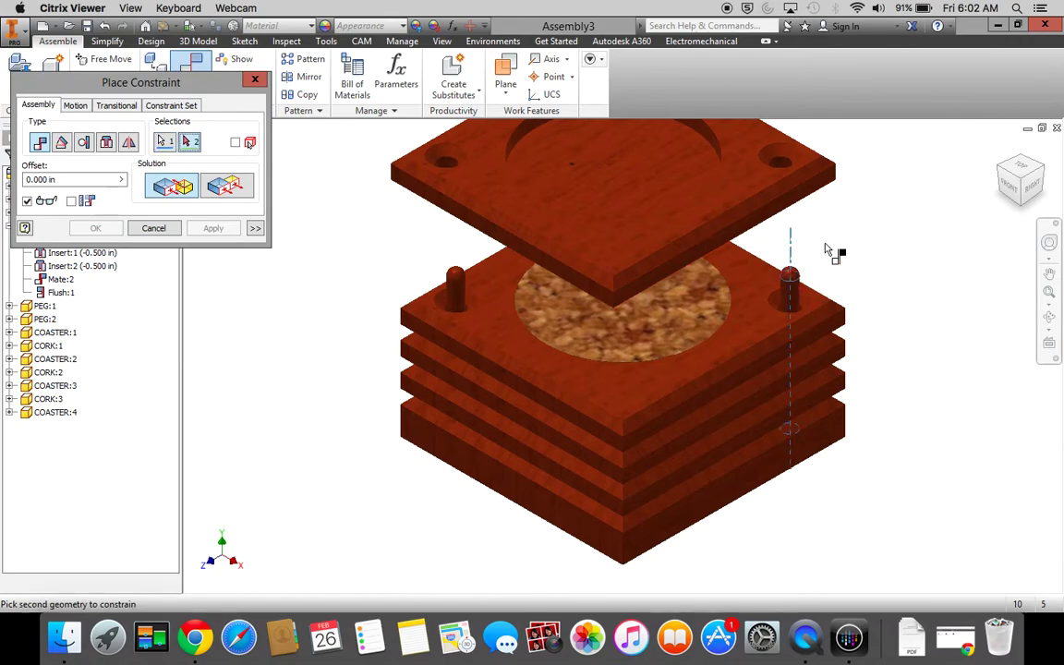
left_click(786, 167)
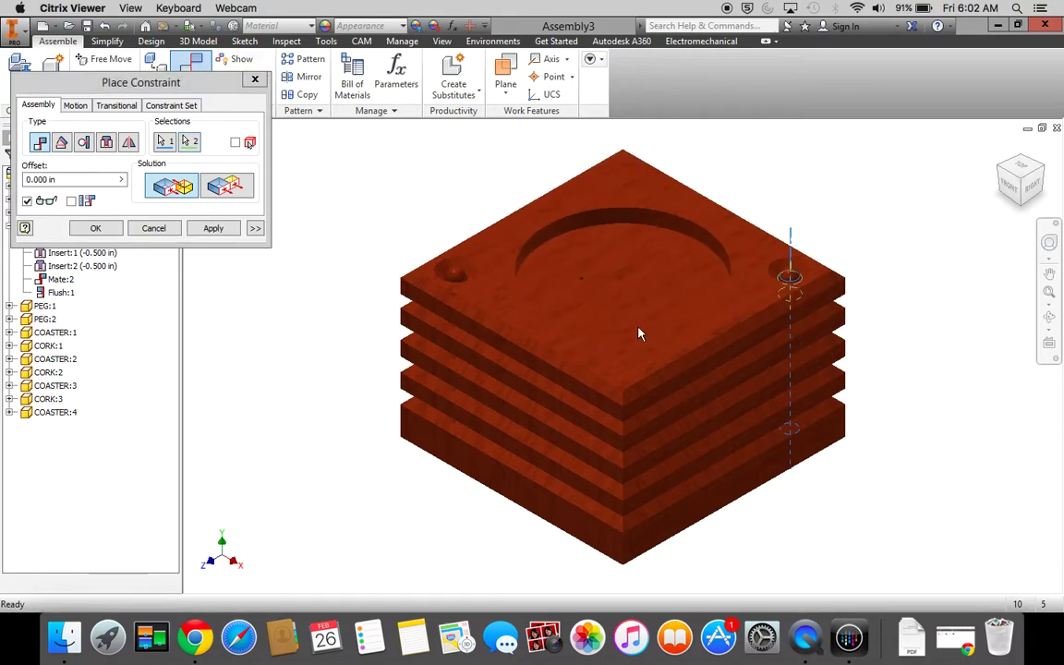
left_click(219, 230)
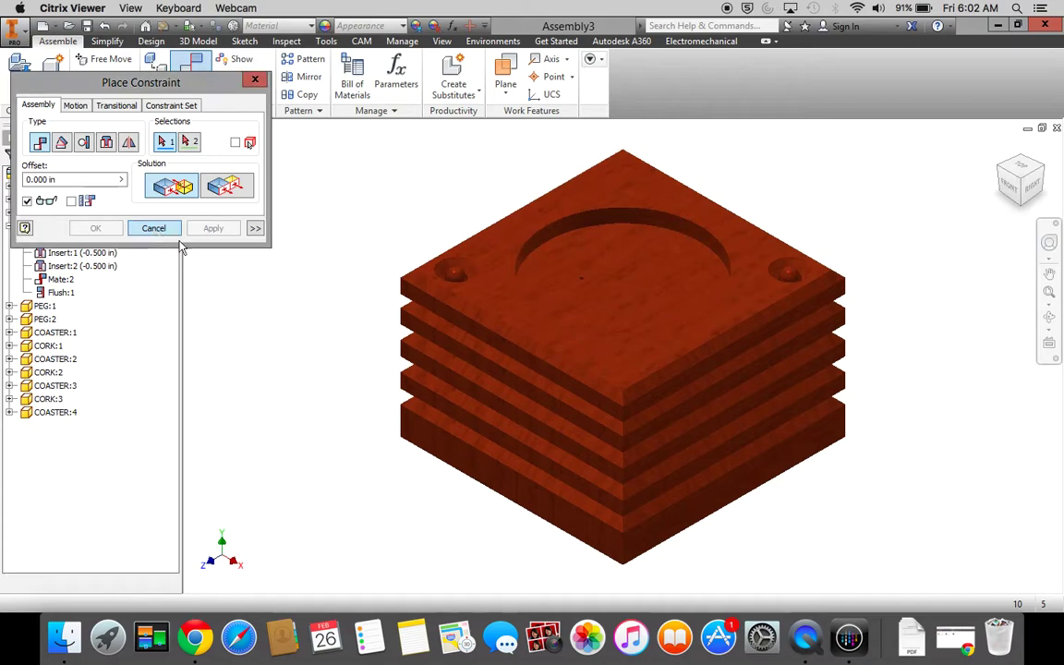
left_click(153, 229)
Lift COASTER:4 and mate its underside to the stack's top face
left_click_drag(618, 394, 625, 307)
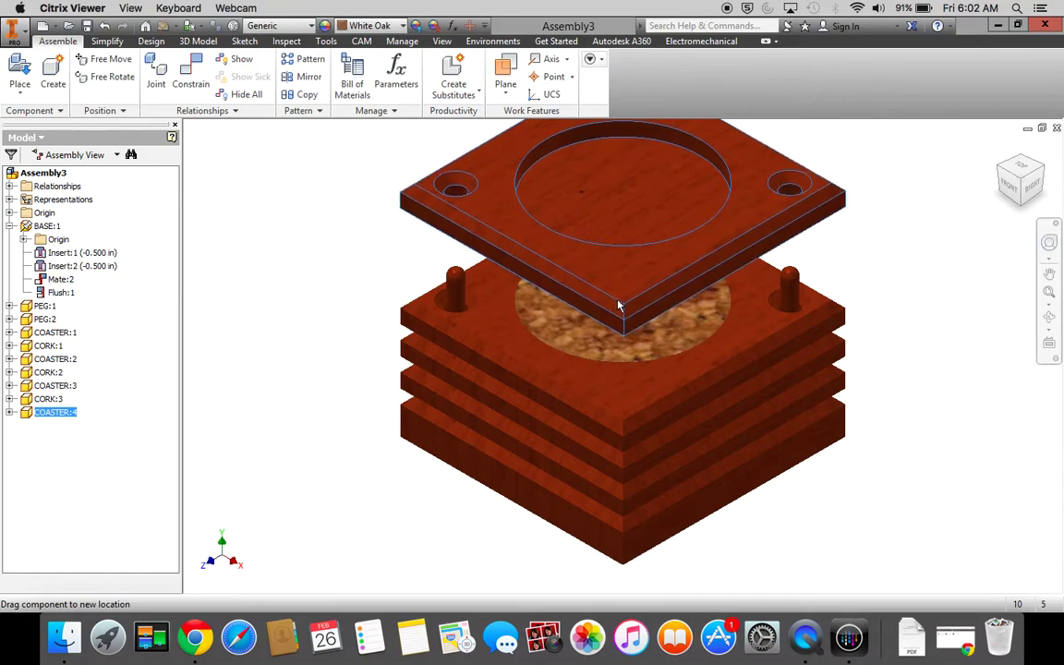
left_click(194, 74)
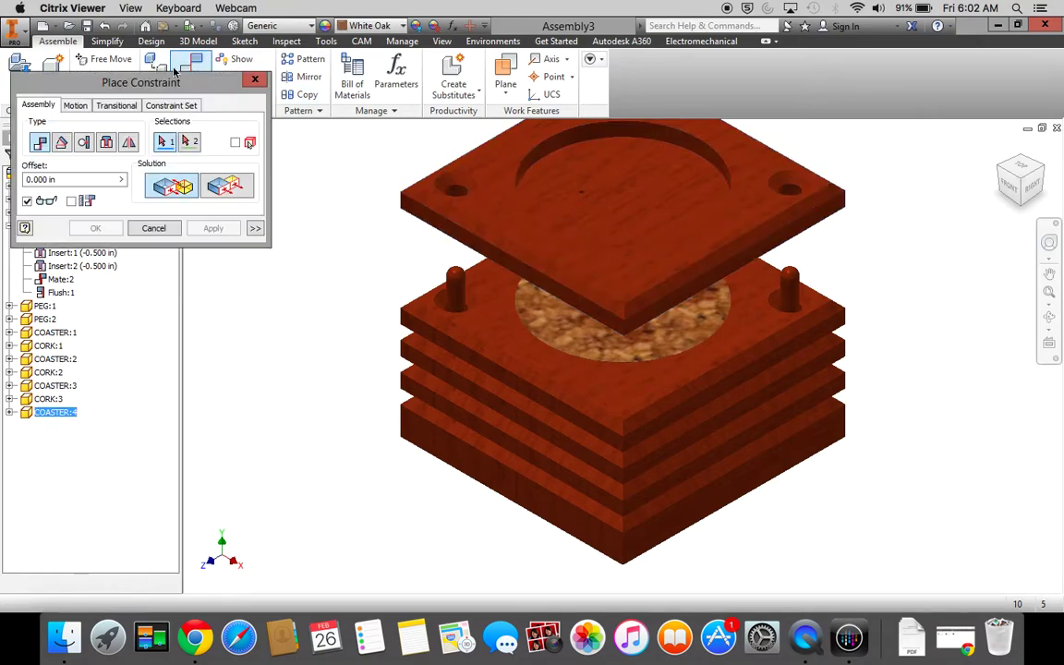
left_click(629, 405)
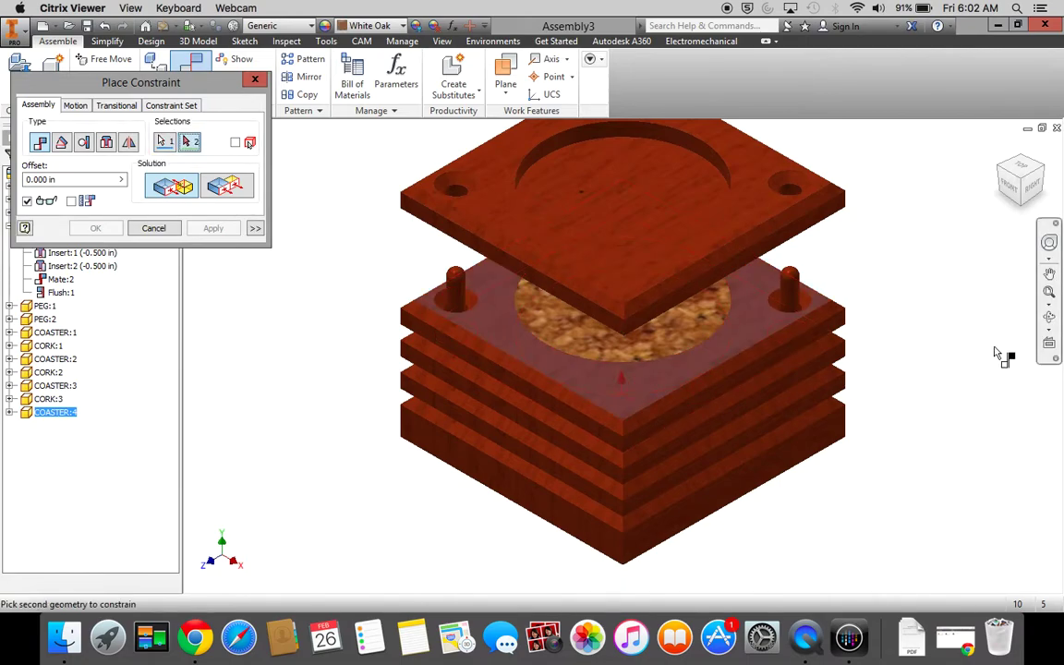
left_click(1051, 320)
left_click_drag(593, 427, 680, 330)
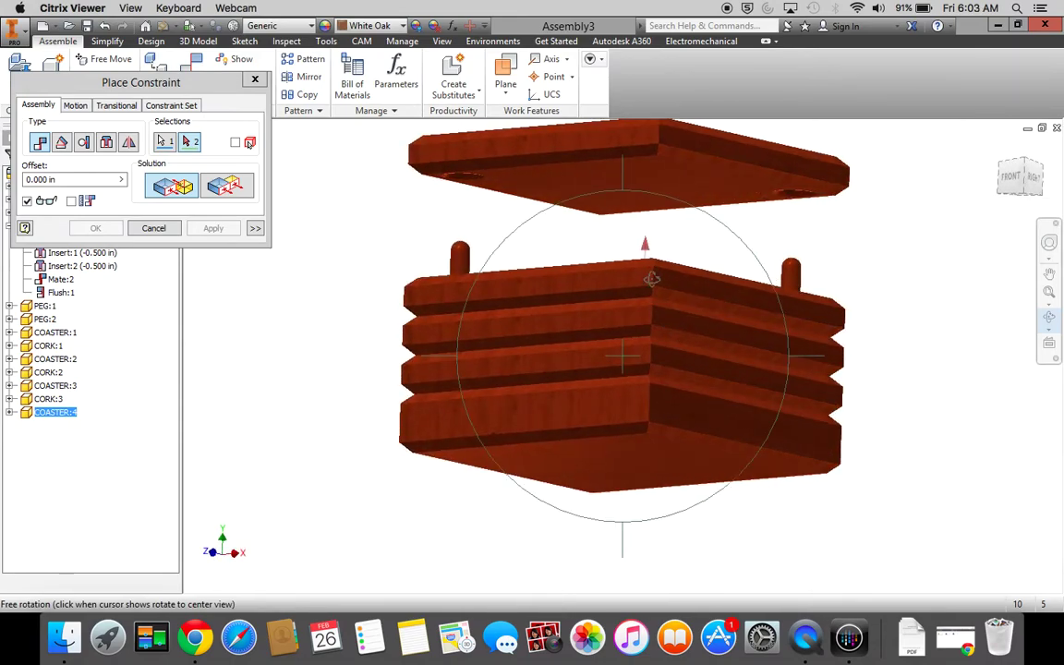
key("Escape")
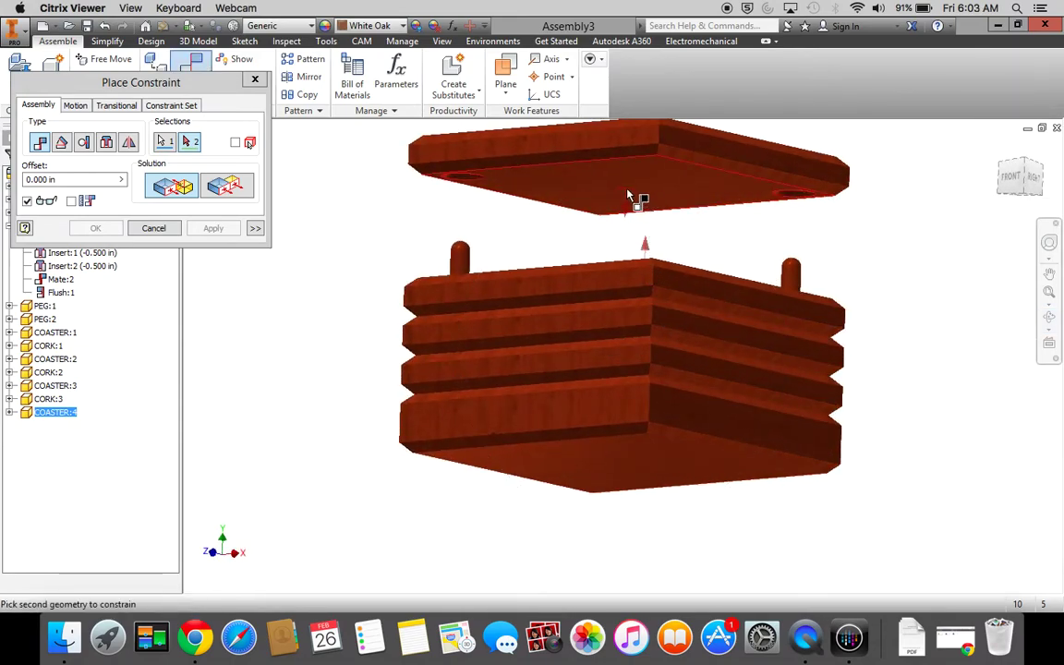
left_click(627, 195)
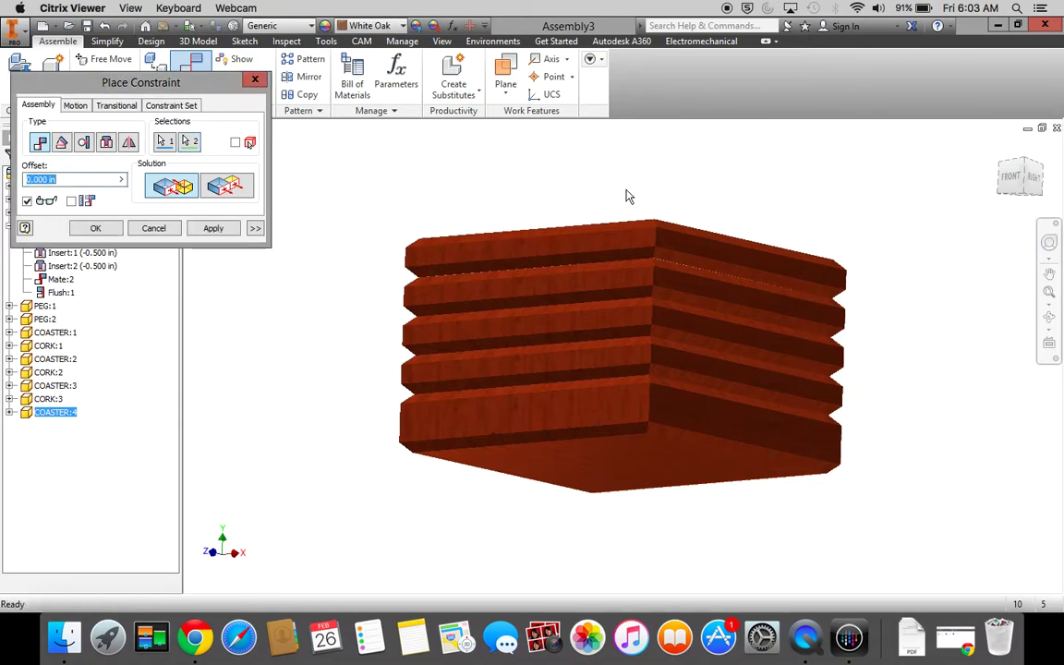
left_click(213, 228)
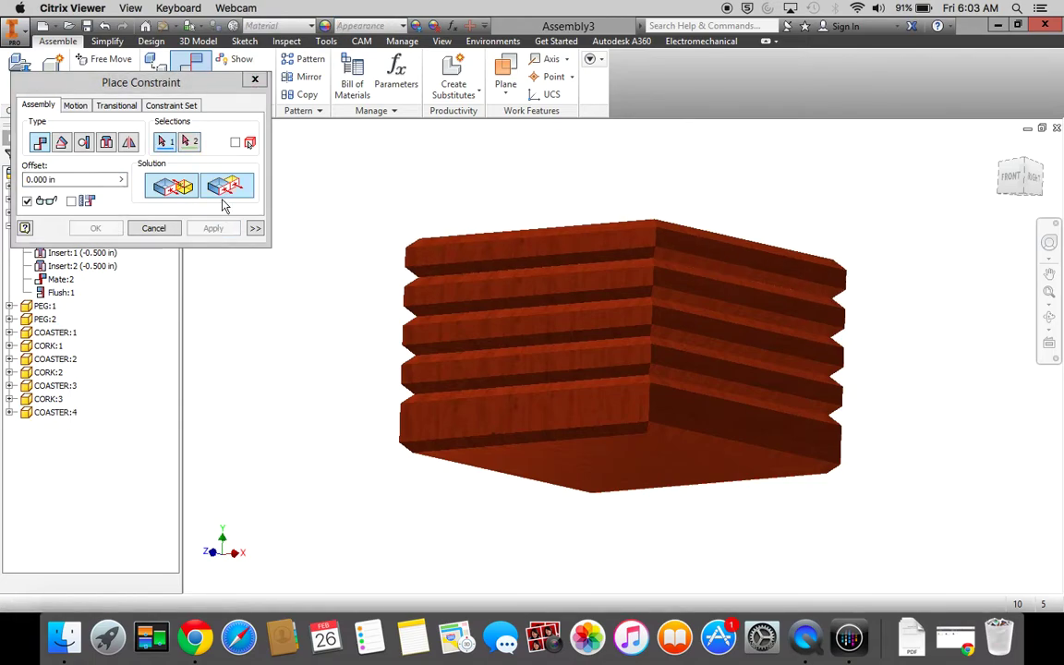
Make COASTER:4's side face flush with the coaster below, then return to the home view
left_click(236, 188)
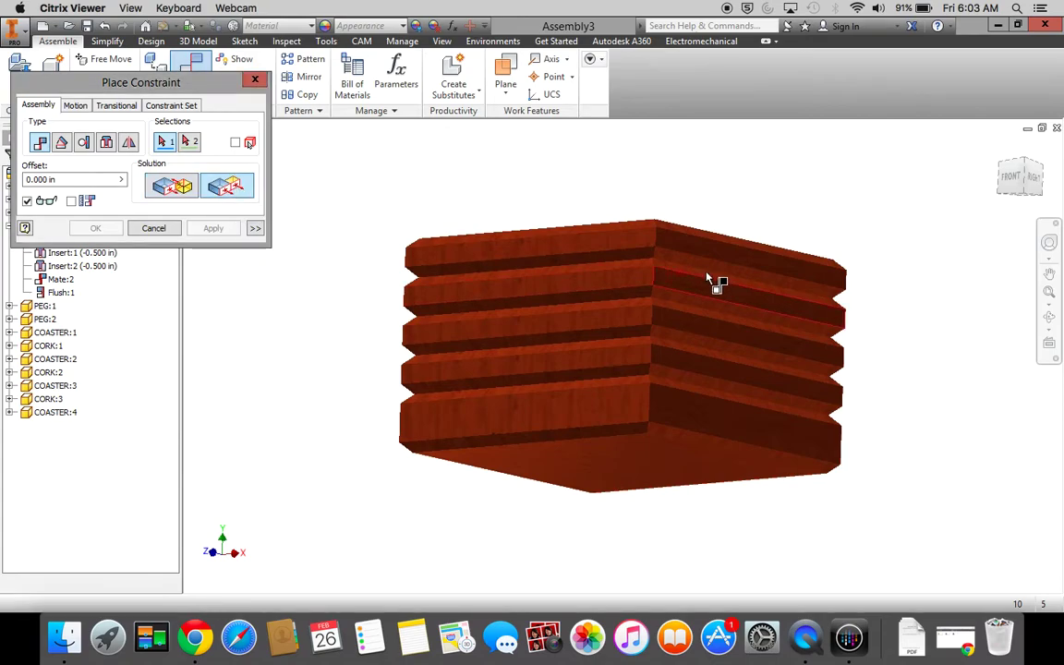
left_click(700, 259)
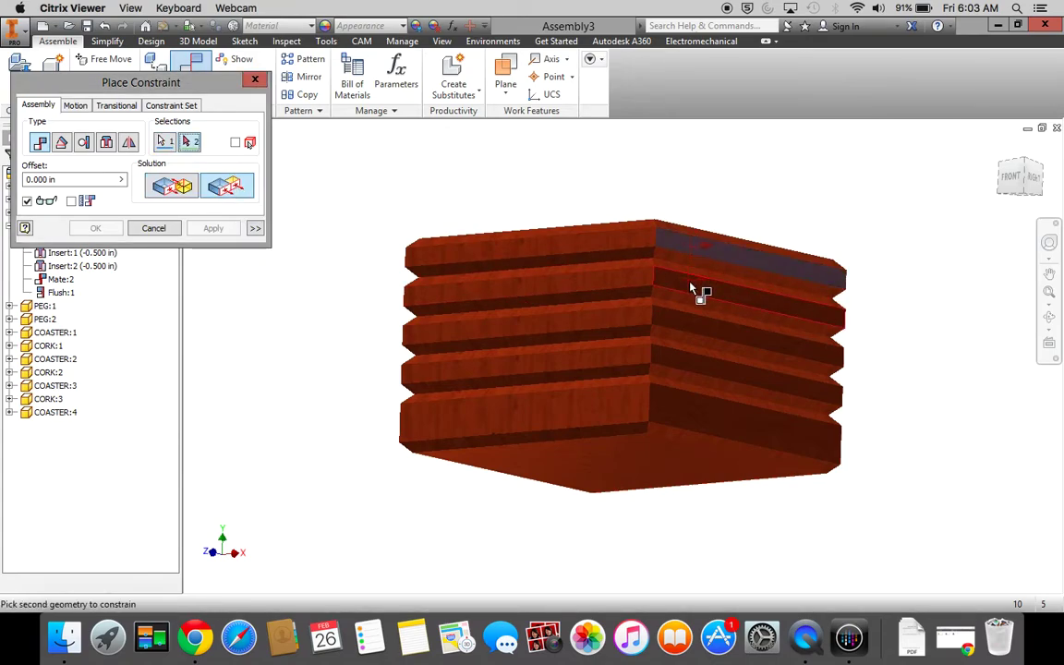
left_click(691, 289)
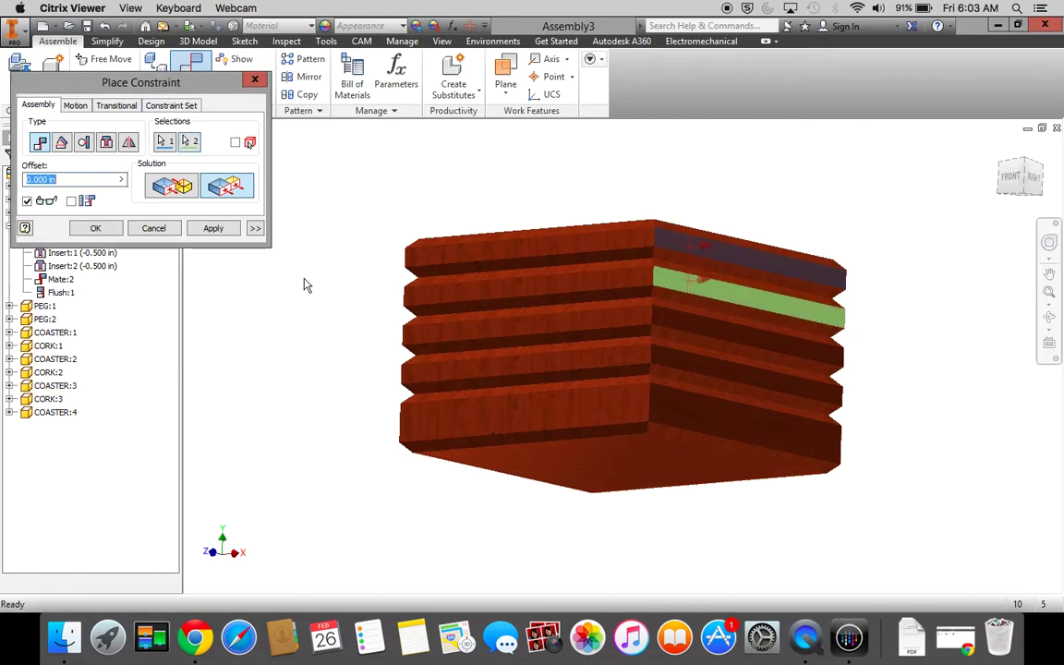
left_click(215, 230)
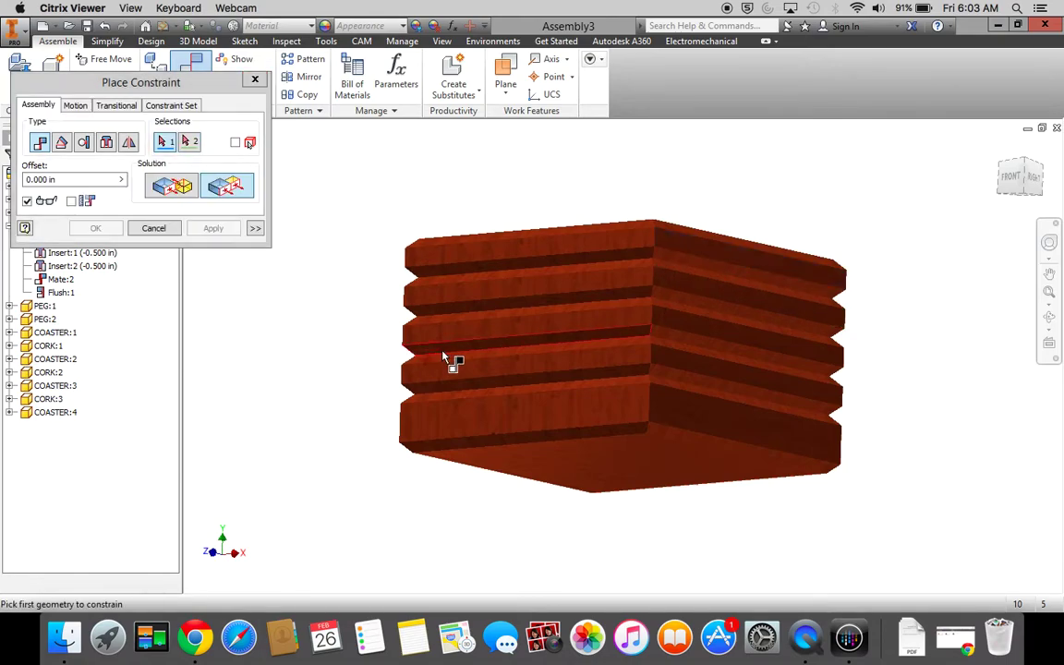
left_click(154, 229)
left_click(1002, 150)
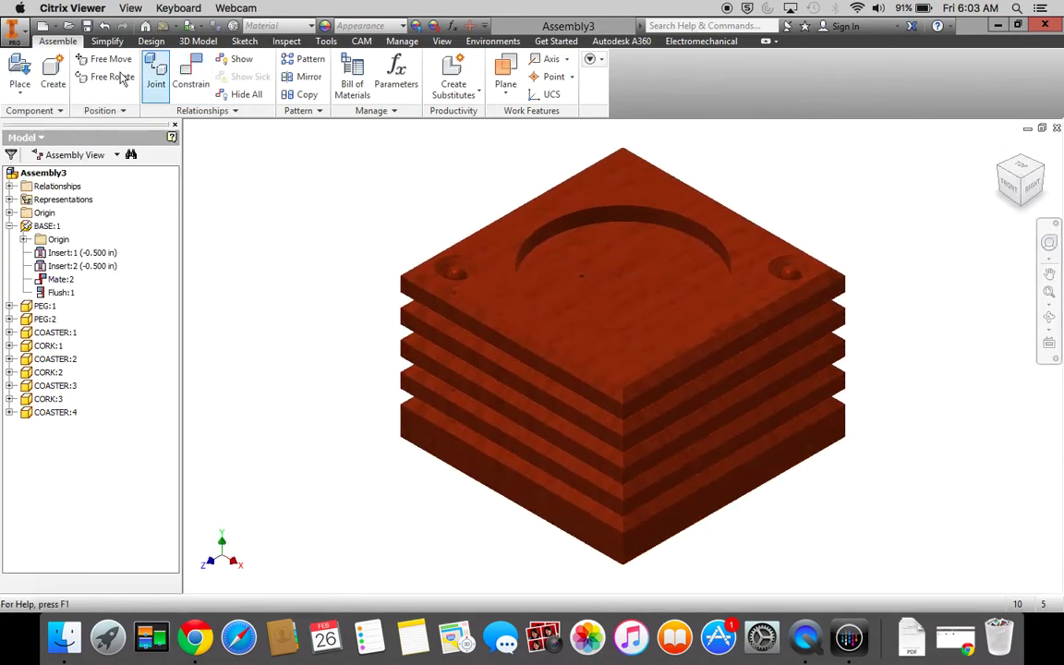
Place a fourth CORK disc beside the stack
left_click(20, 74)
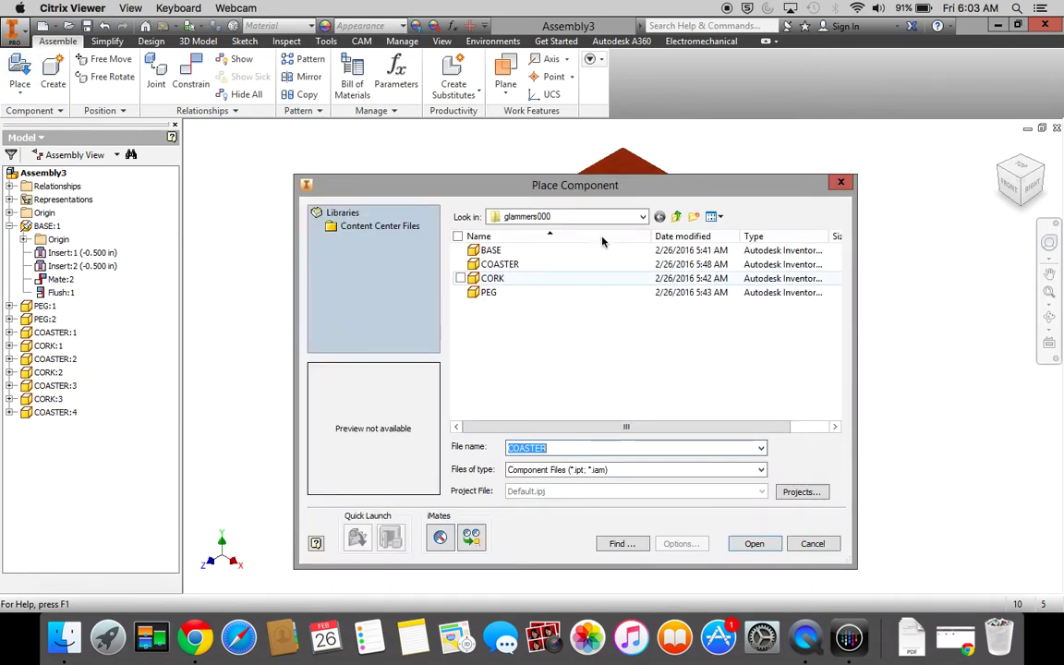
left_click(499, 281)
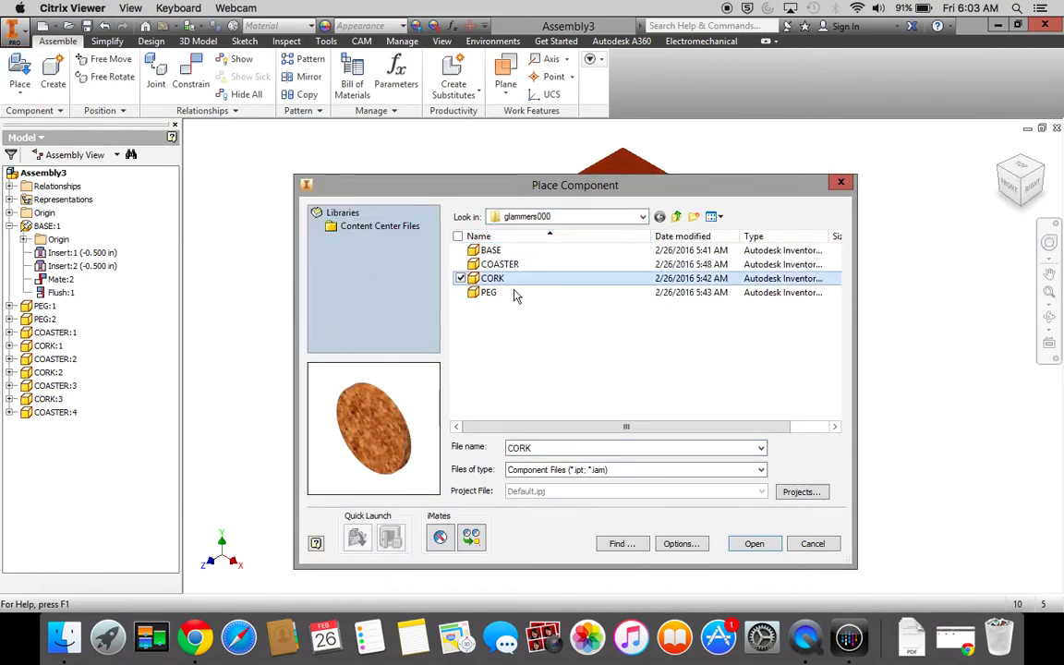
left_click(755, 545)
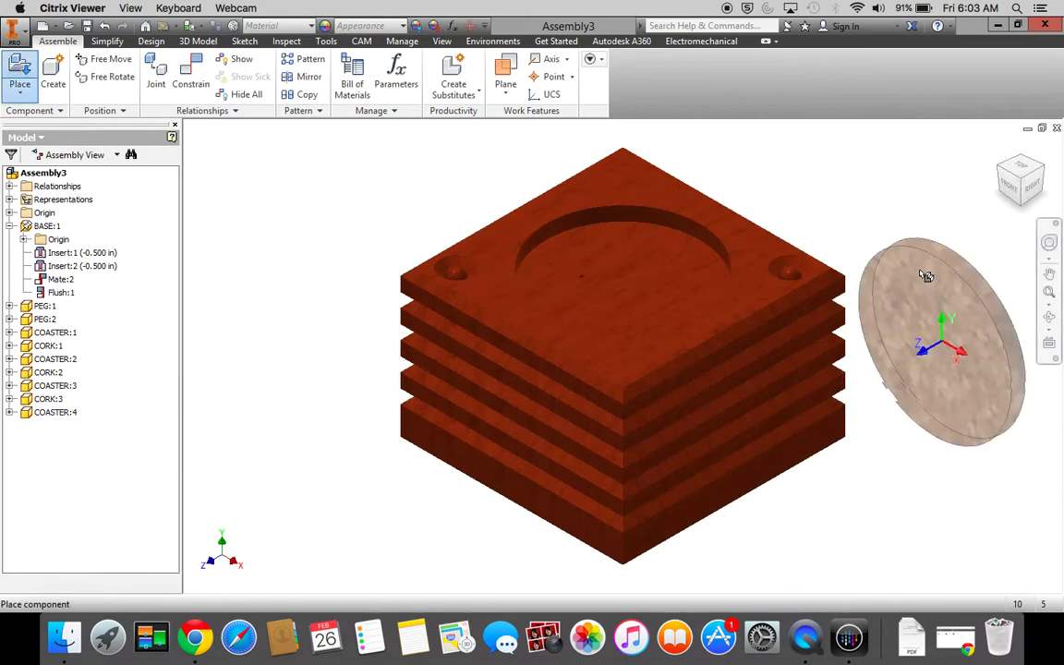
left_click(901, 229)
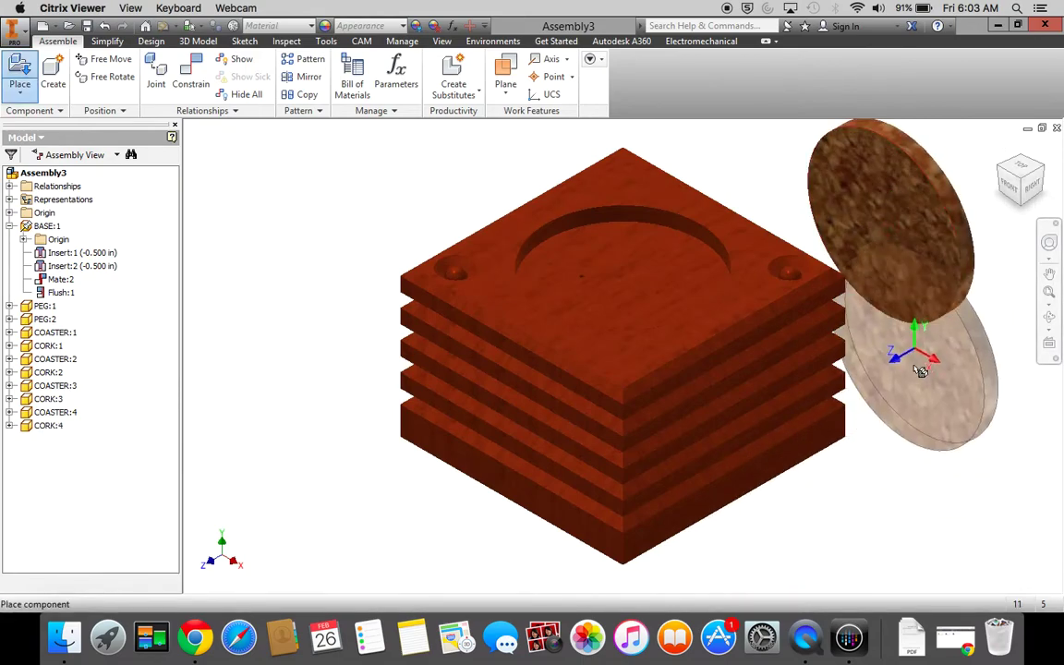
key("Escape")
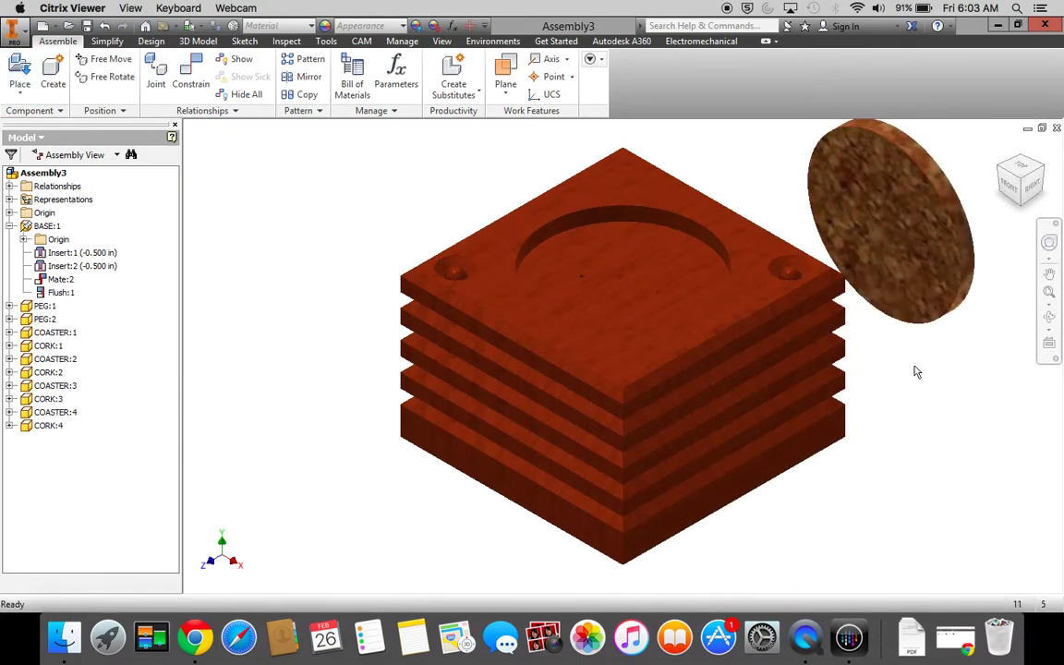
left_click(194, 81)
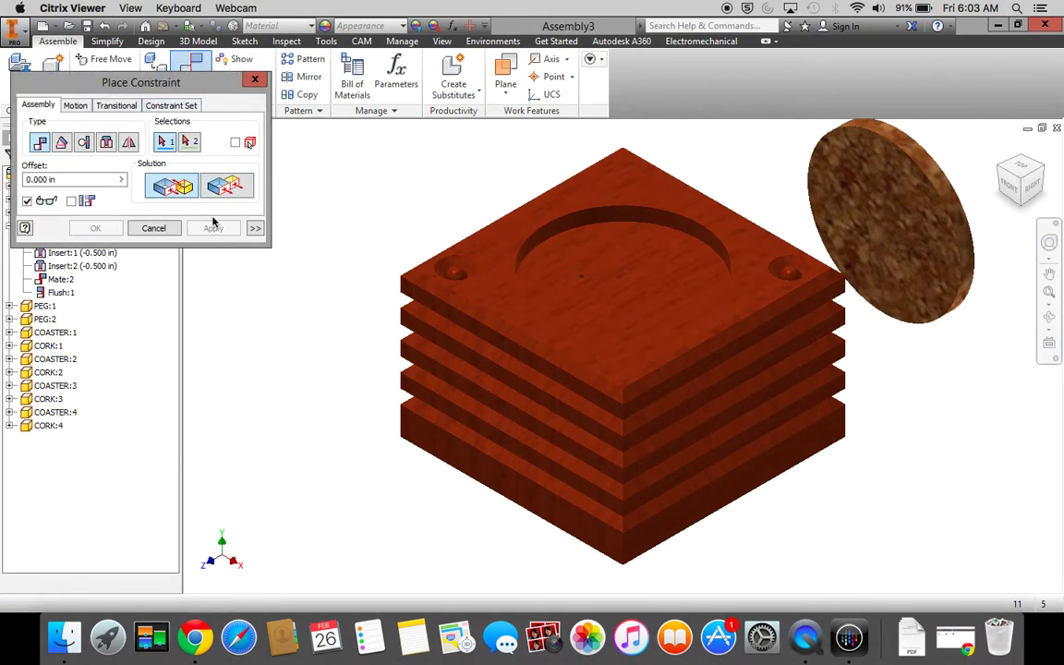
Insert CORK:4's edge into the top coaster's circular recess edge
left_click(621, 222)
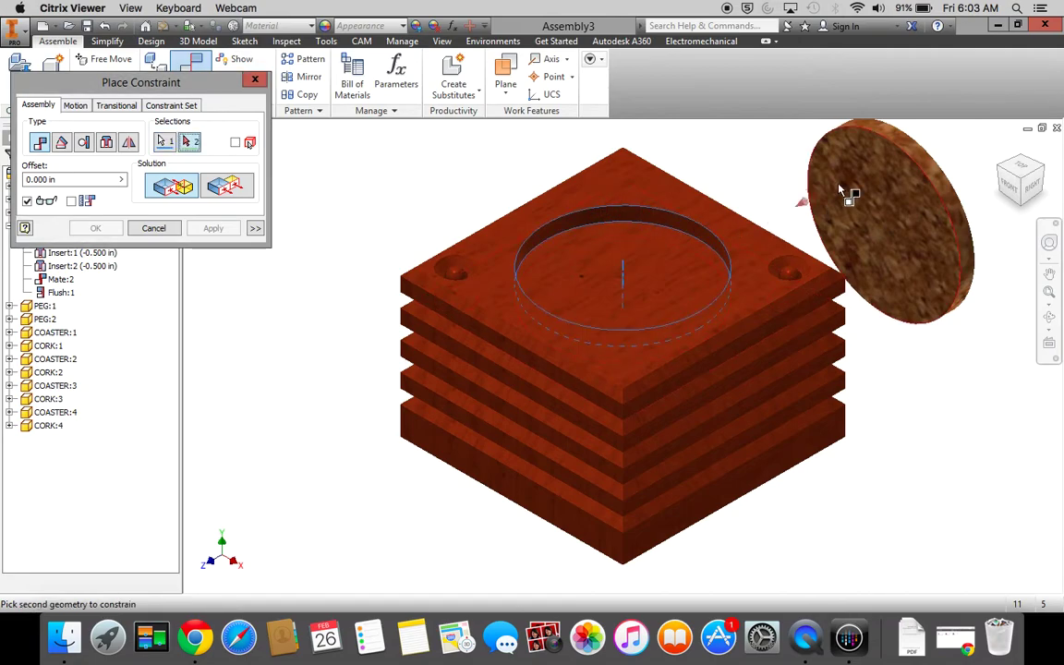
left_click(944, 183)
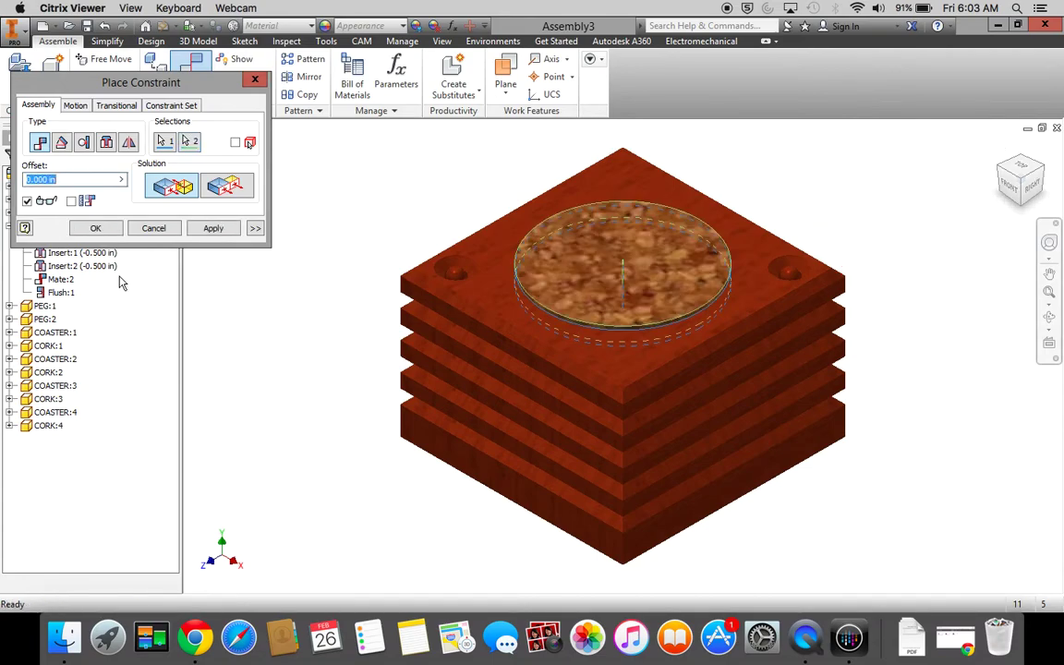
left_click(213, 228)
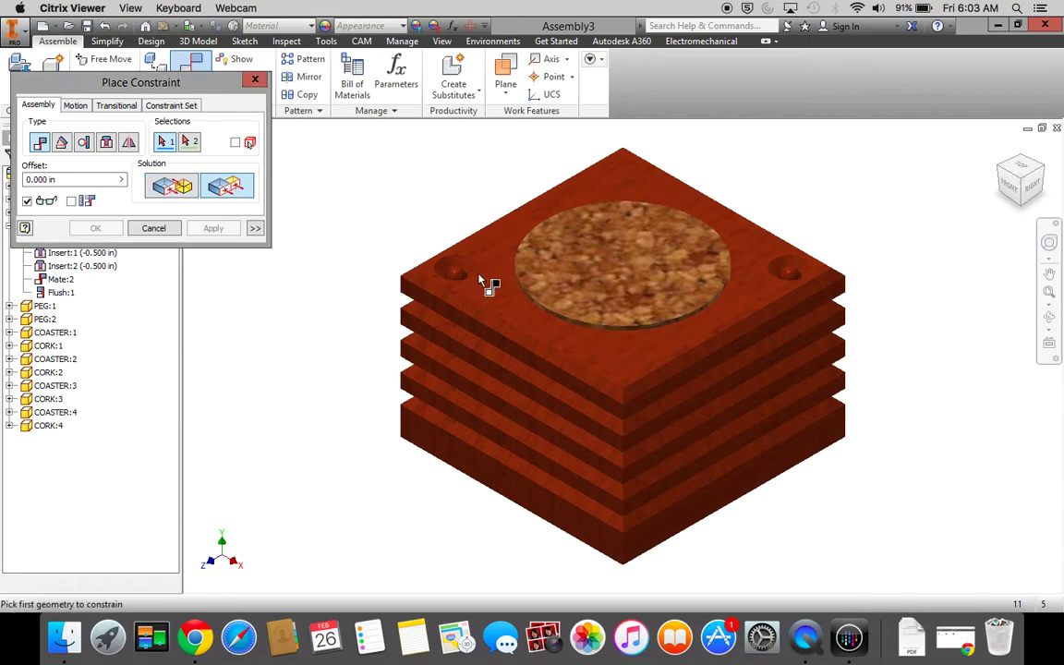
Make the cork's top face flush with the coaster's top face
left_click(596, 279)
left_click(624, 183)
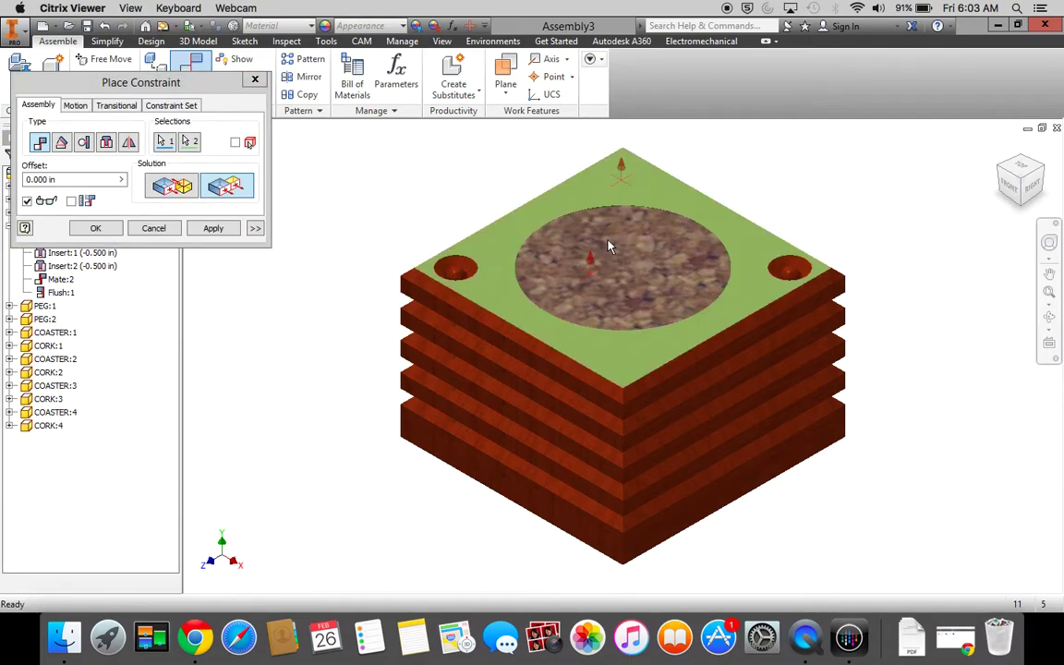
left_click(218, 233)
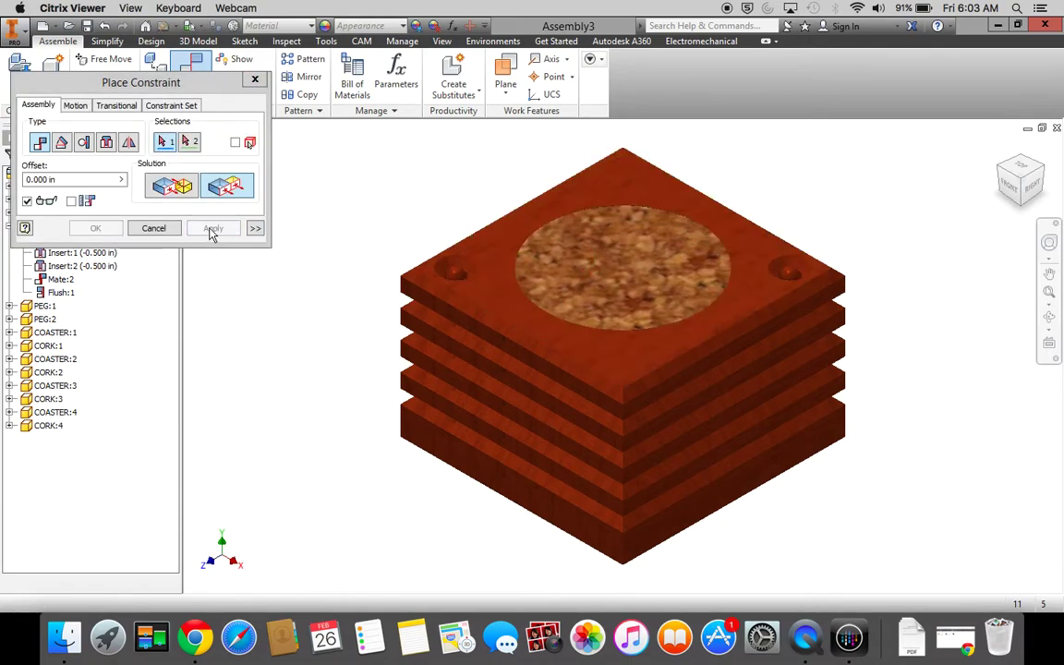
left_click(154, 229)
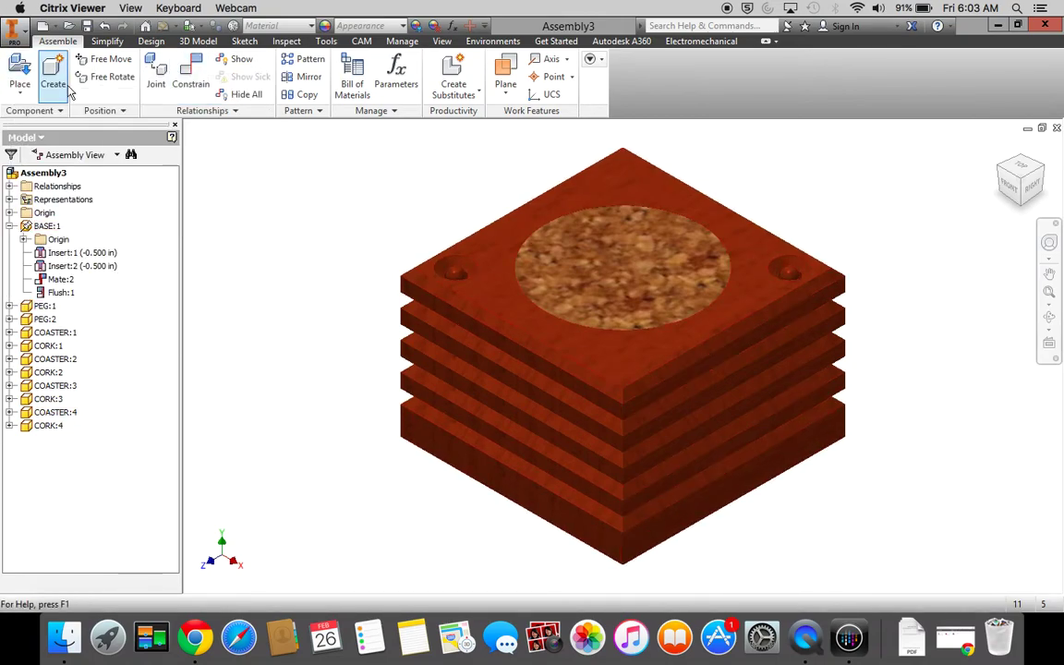
Save the assembly as 'COASTER SET' in the glammers000 folder
left_click(12, 34)
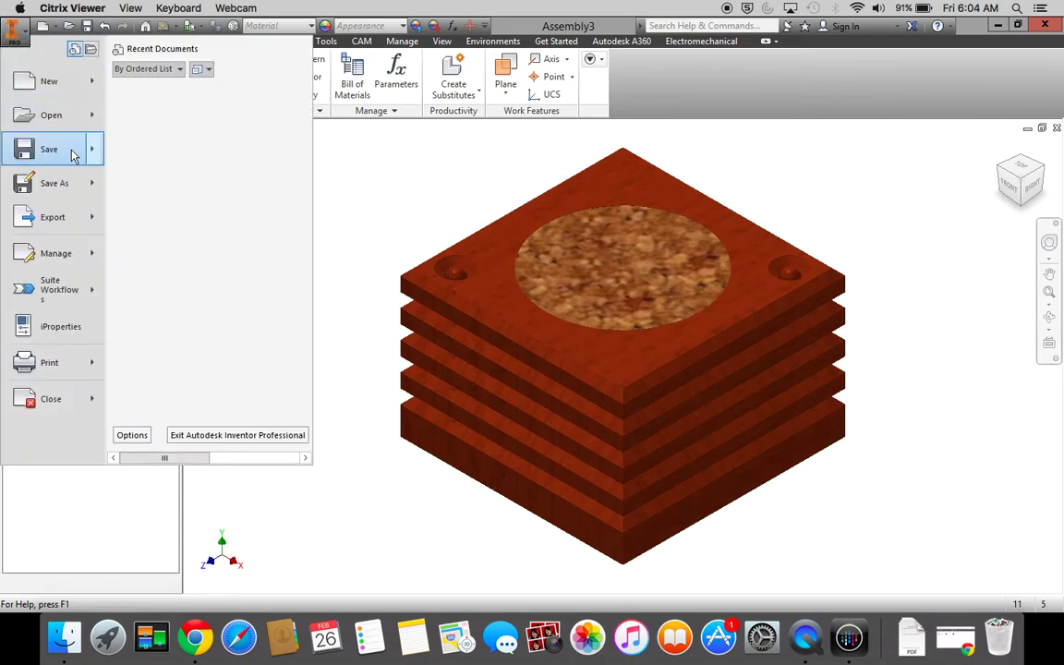
left_click(61, 192)
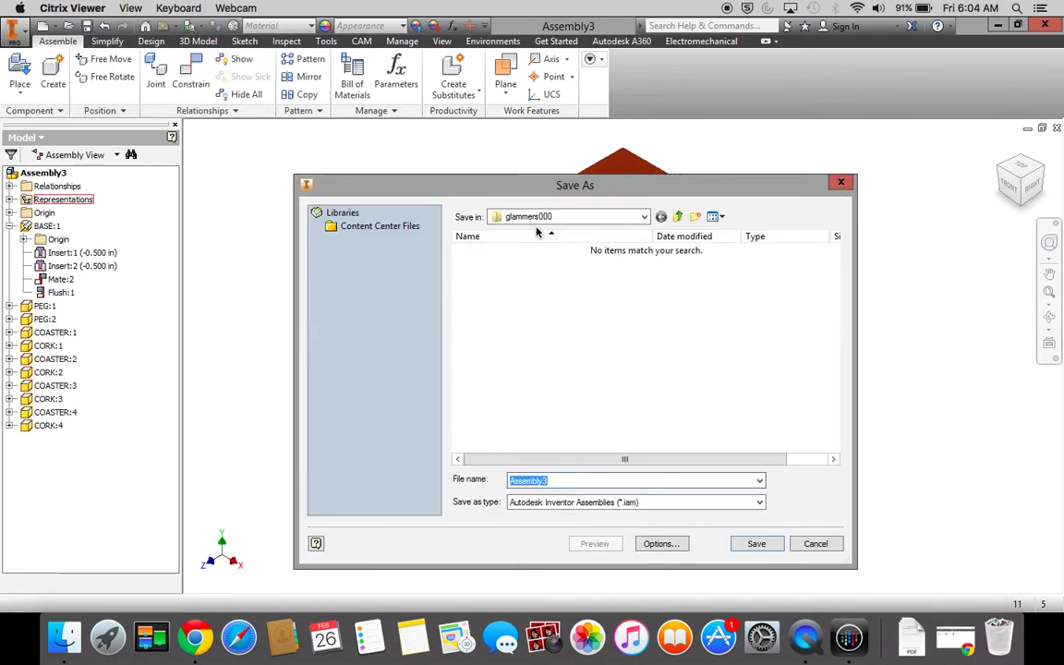
left_click(576, 218)
left_click(574, 222)
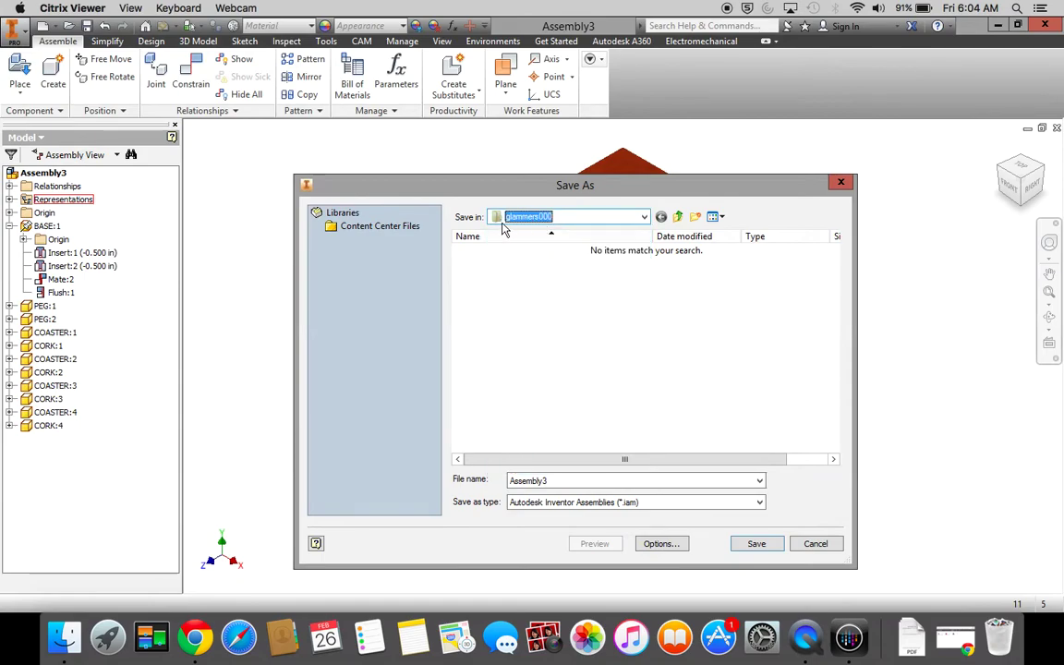
double_click(540, 480)
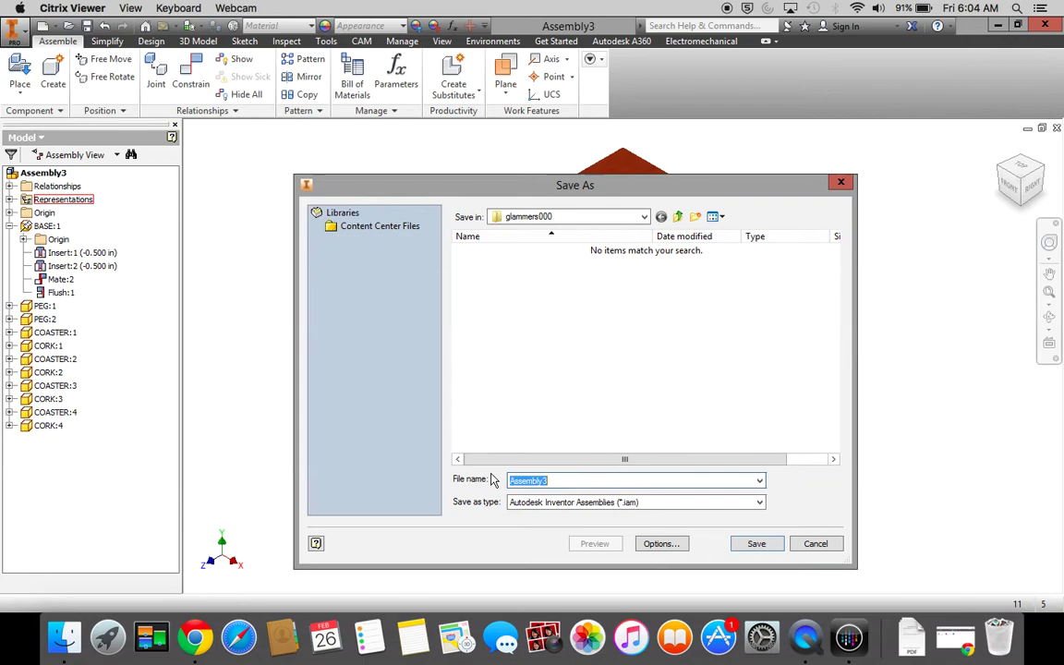
type("CO")
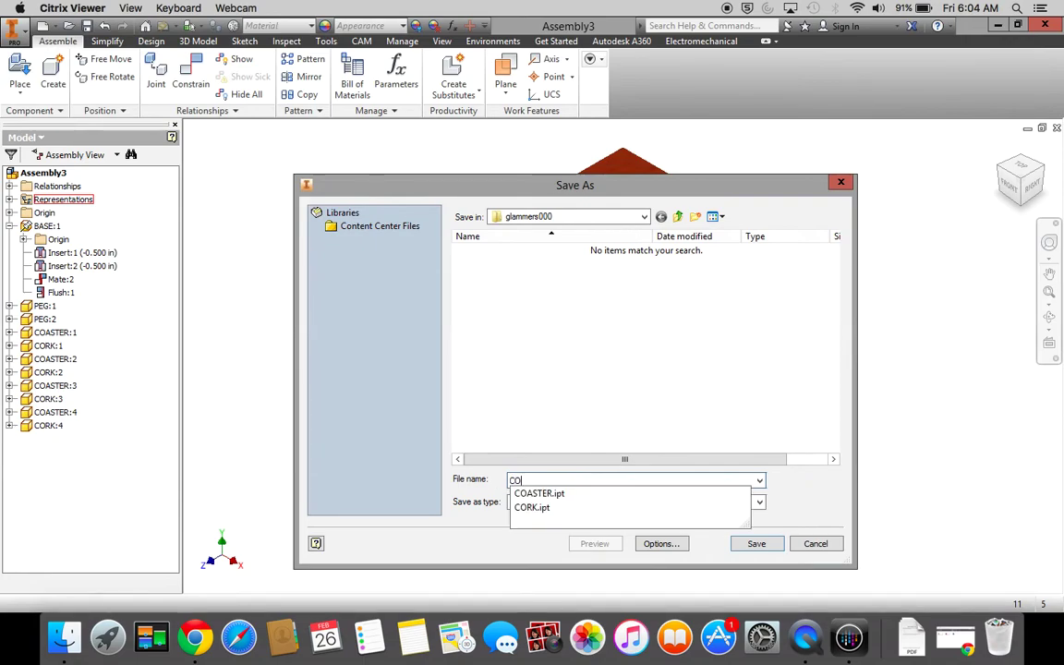
type("ASTER ")
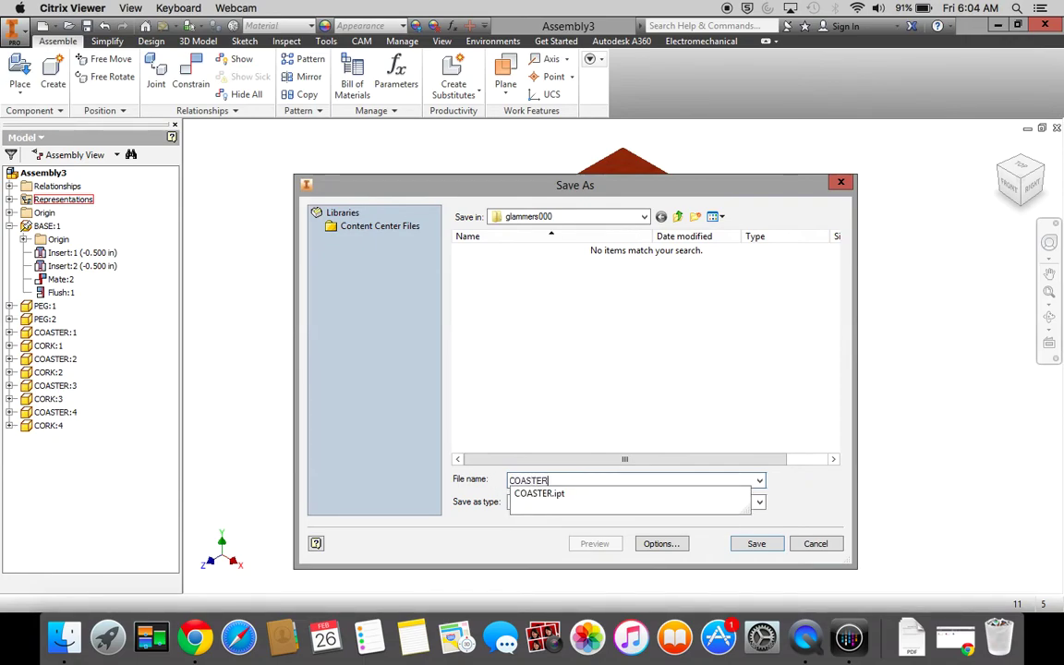
type("SET")
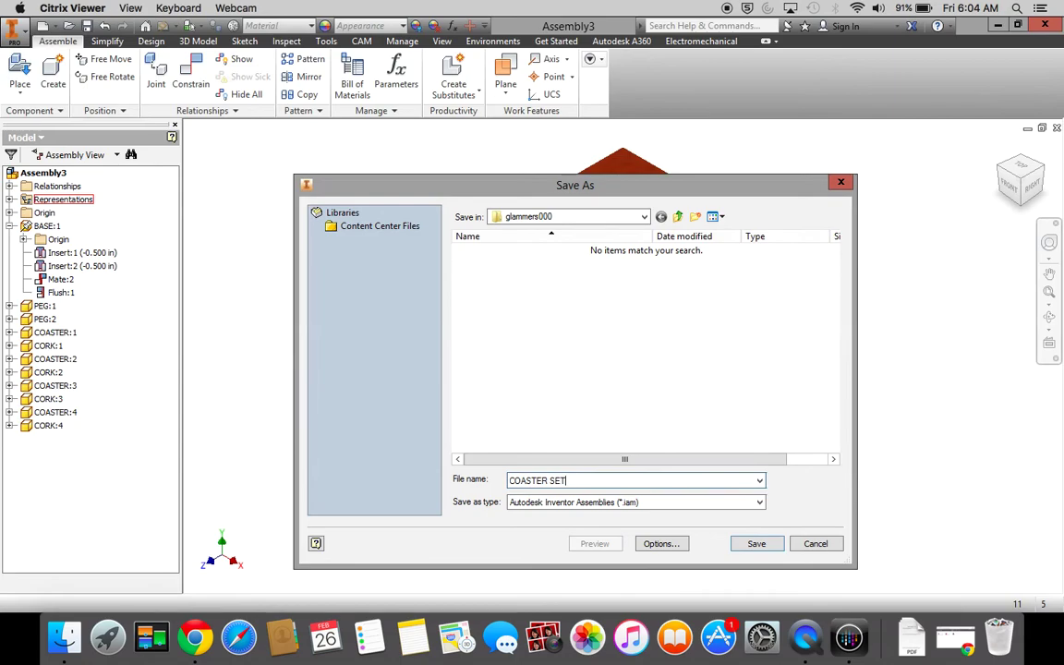
left_click(756, 545)
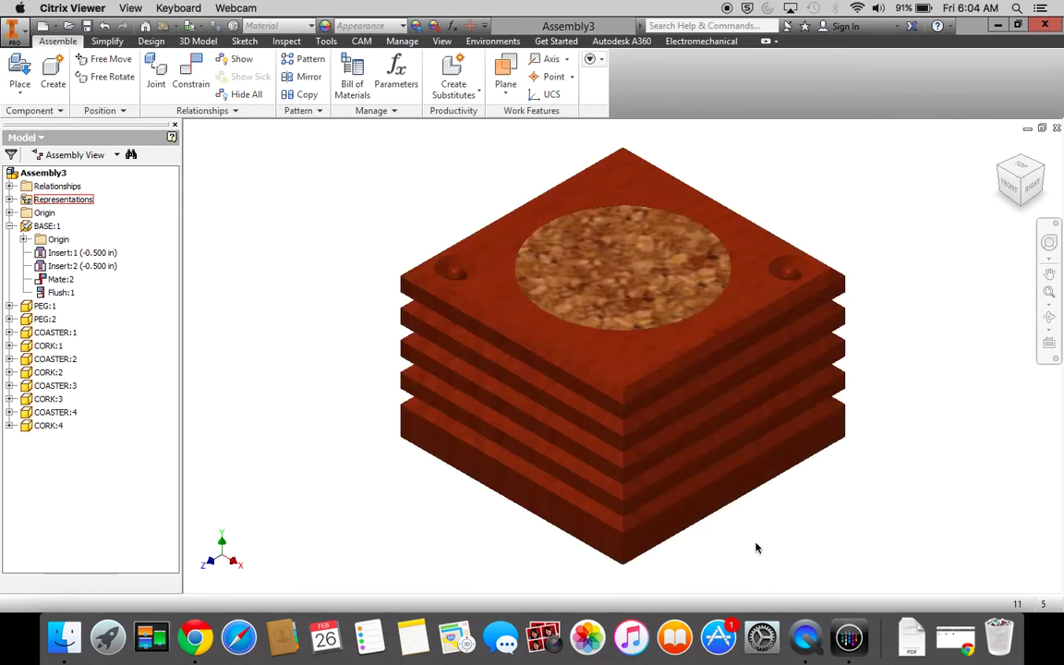